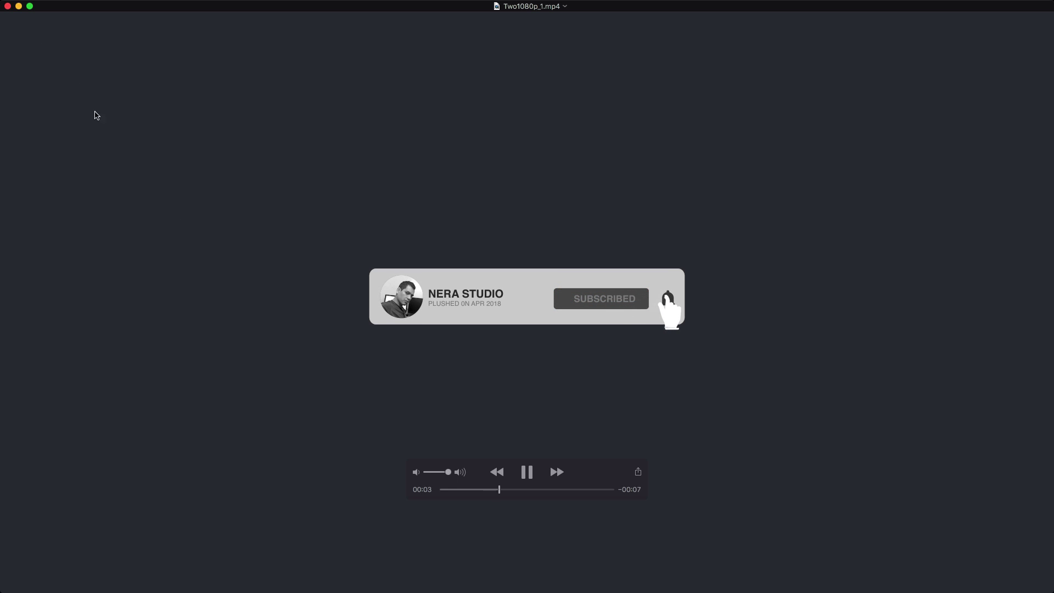
Pause the preview video and look through the downloaded template folder, including its MOTION TEMPLATES 041418 subfolder
key("space")
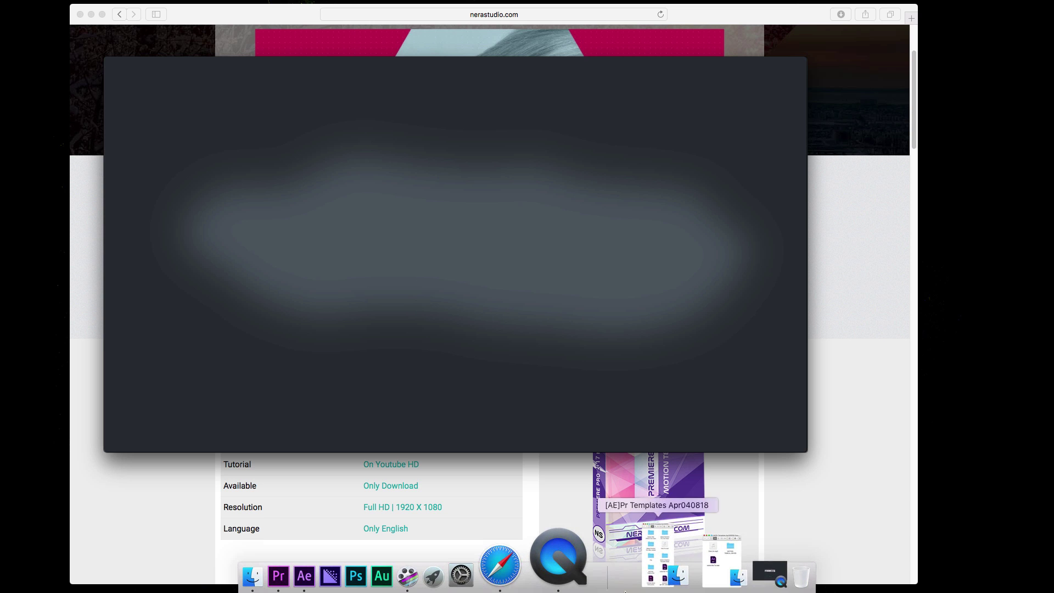
left_click(658, 581)
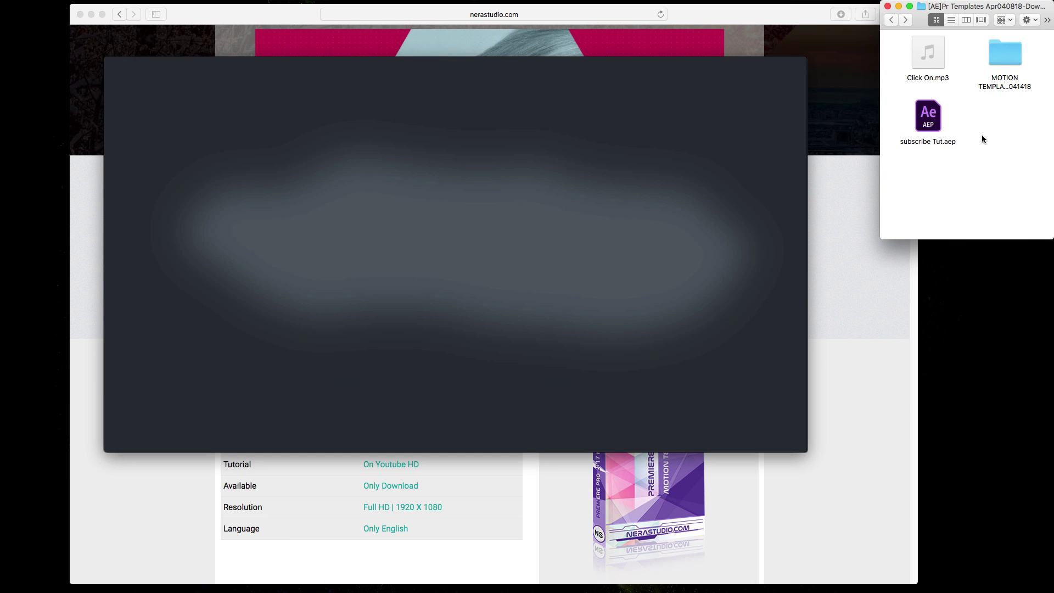
mouse_move(936, 65)
double_click(1010, 56)
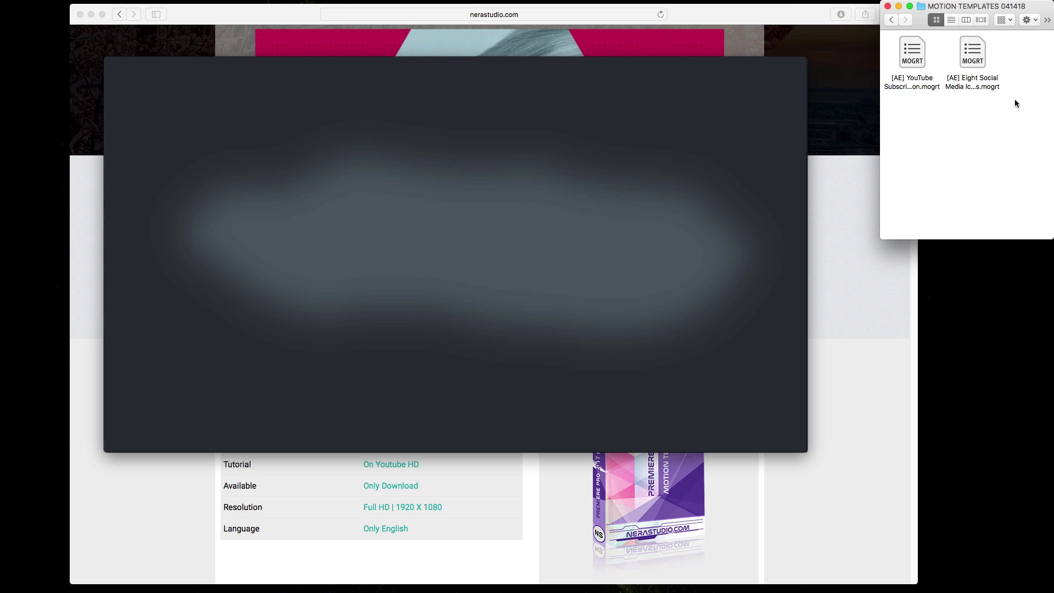
left_click(890, 21)
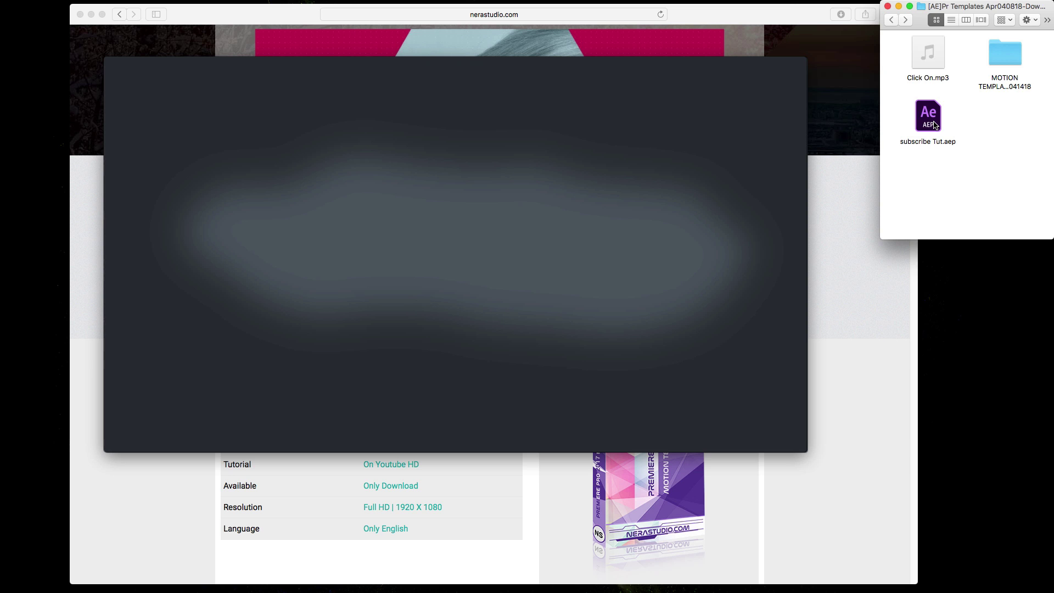
left_click(879, 418)
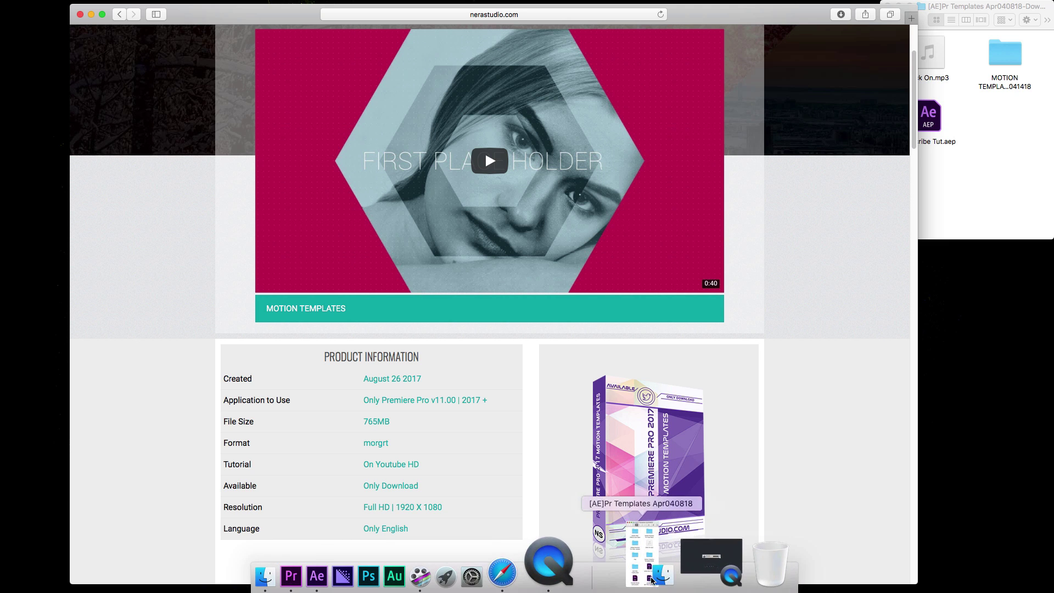
Open the [AE]Pr Templates Apr040818 folder and examine the files in its MOTION TEMPLATES subfolder
left_click(632, 575)
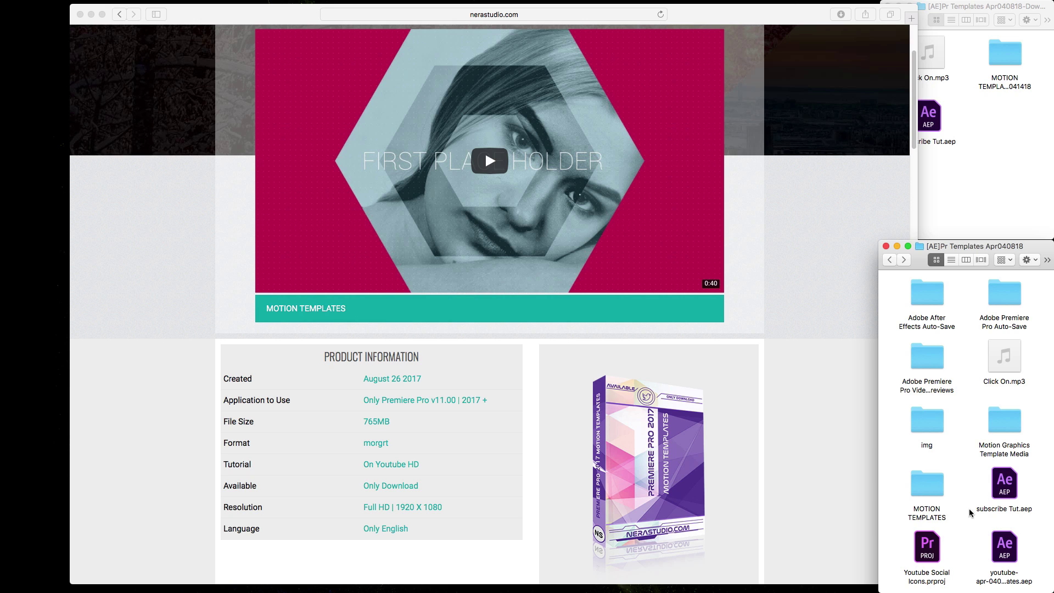
mouse_move(994, 374)
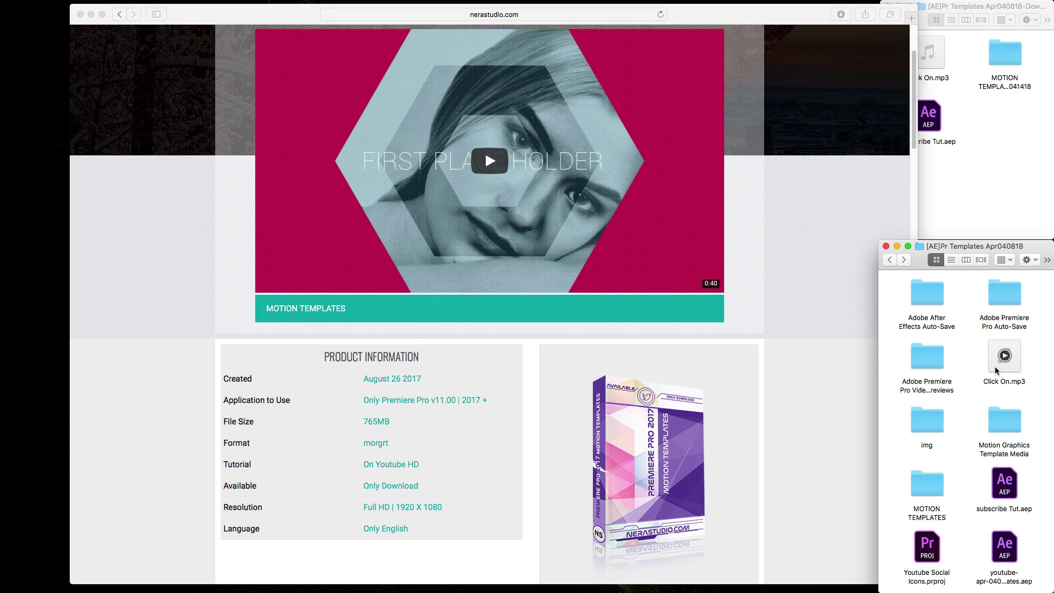
double_click(938, 490)
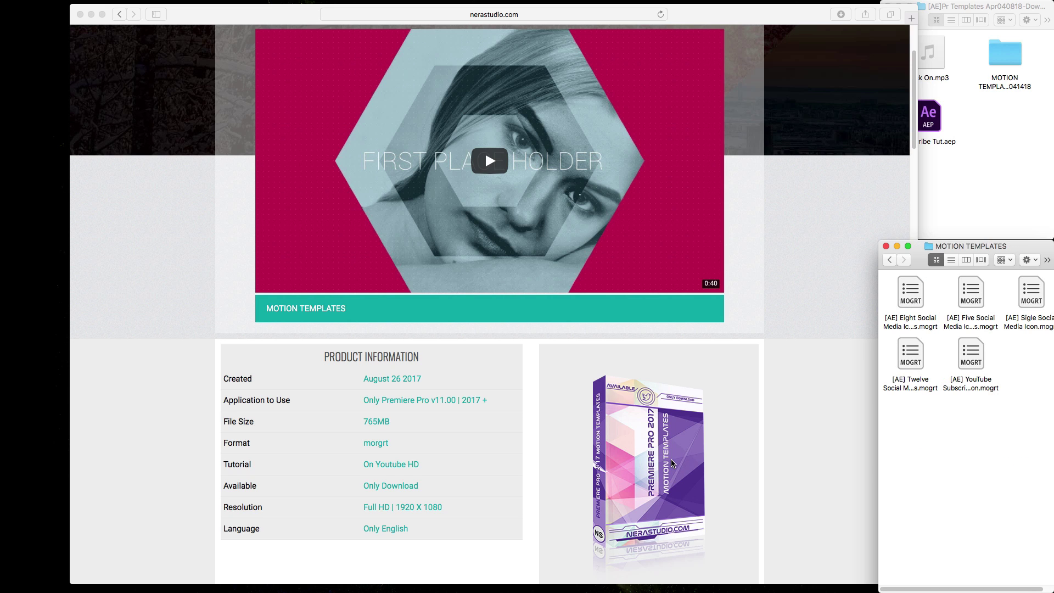
left_click(891, 262)
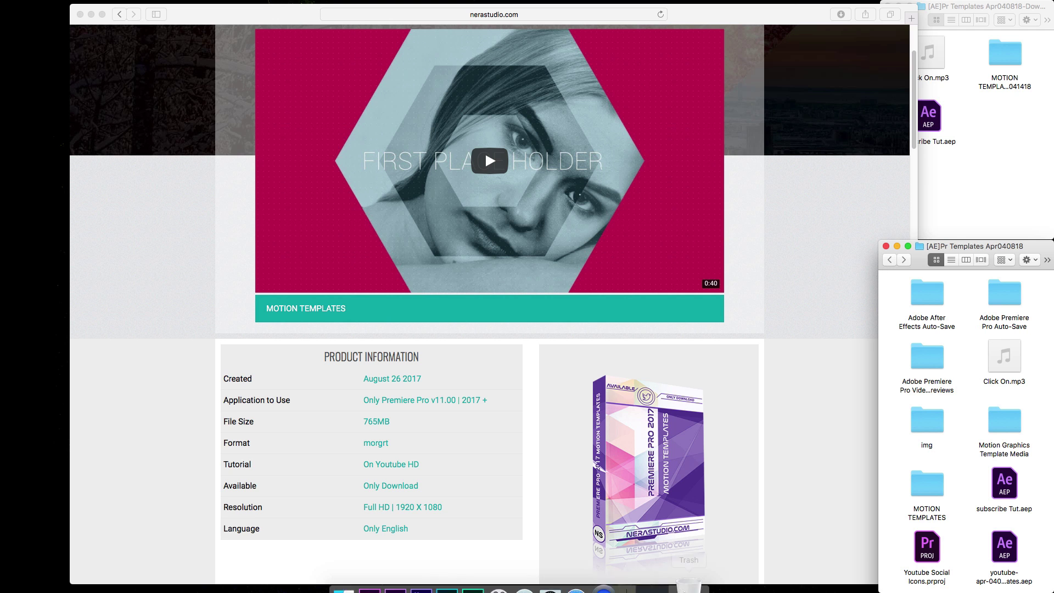
Switch to Adobe Premiere Pro and preview the Two sequence from the playhead
mouse_move(484, 582)
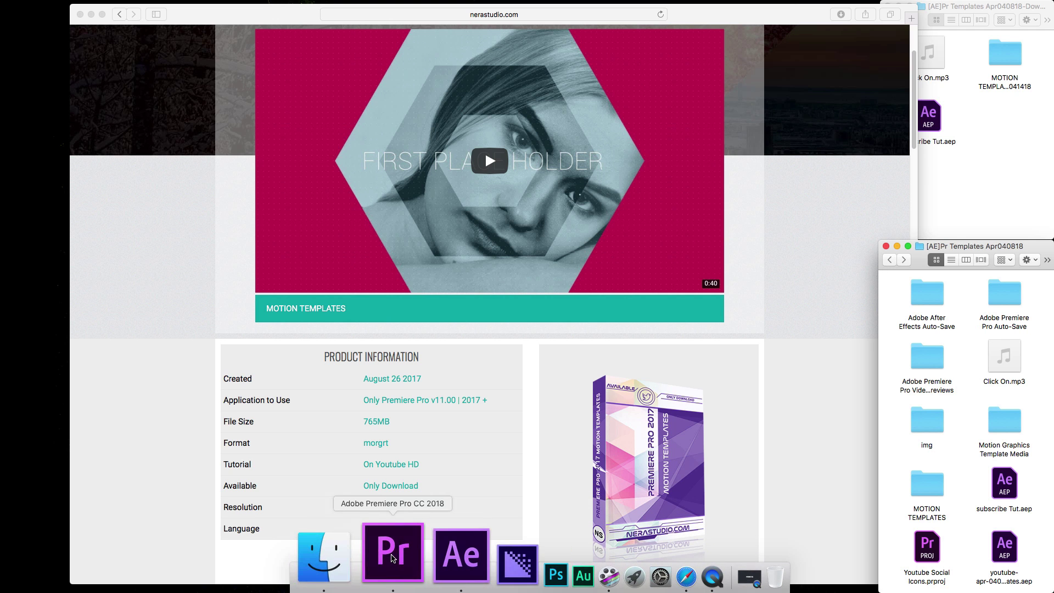
left_click(389, 569)
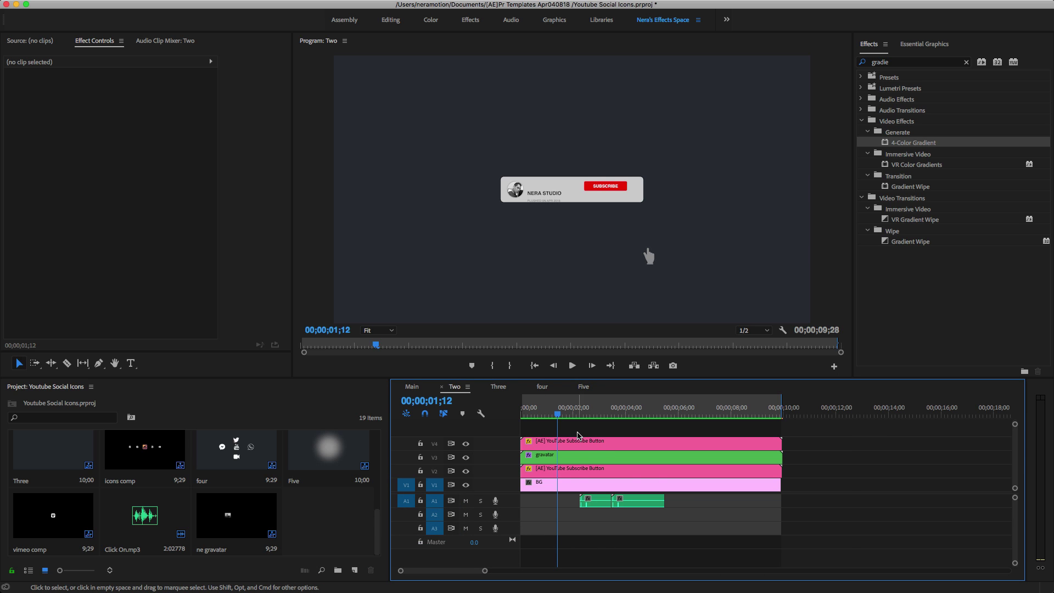
key("space")
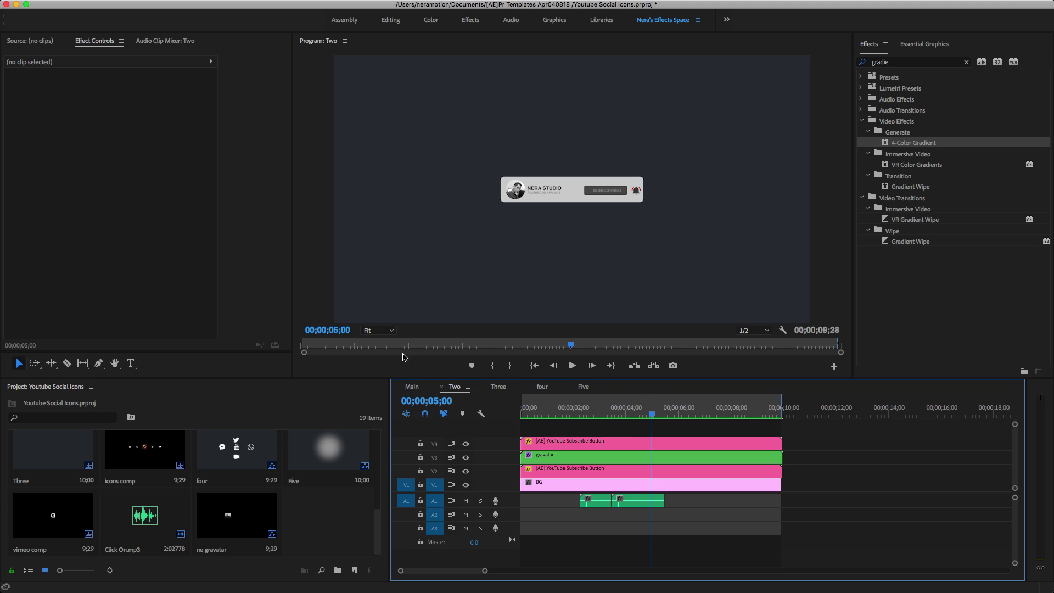
Create a DSLR 1080p30 sequence named "six" and place the BG clip at its start on track V1
left_click(362, 509)
key("super+n")
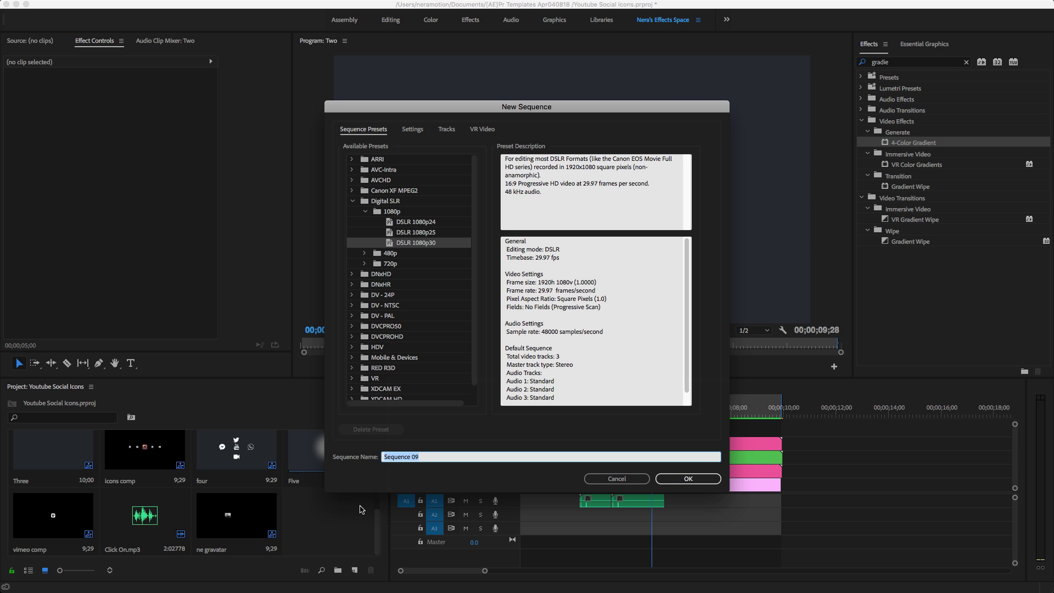
type("six")
key("Return")
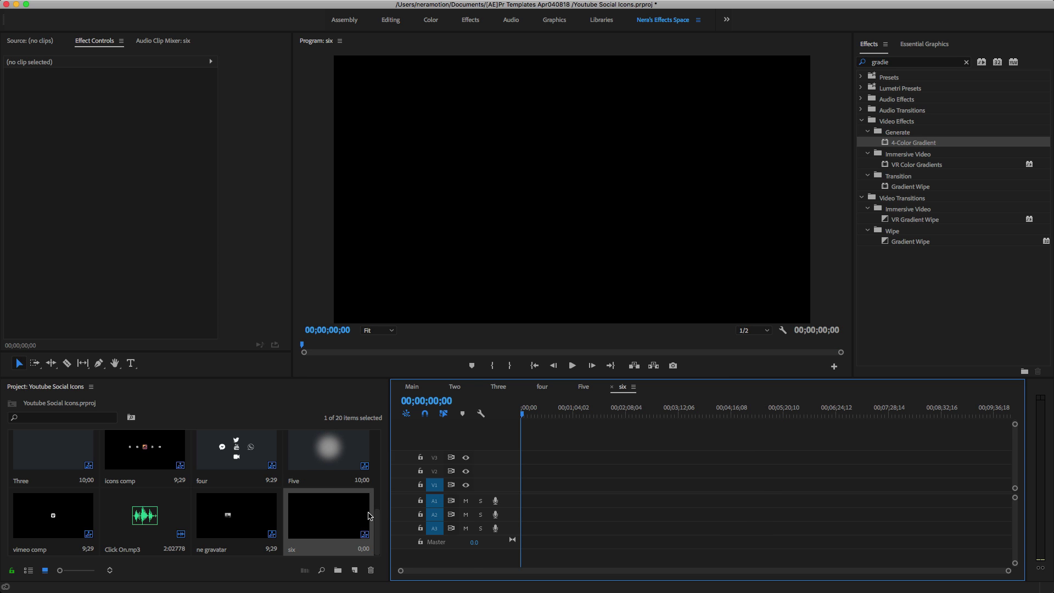
left_click_drag(383, 515, 384, 486)
left_click_drag(40, 489, 516, 490)
Delete all empty video and audio tracks from the sequence
right_click(497, 491)
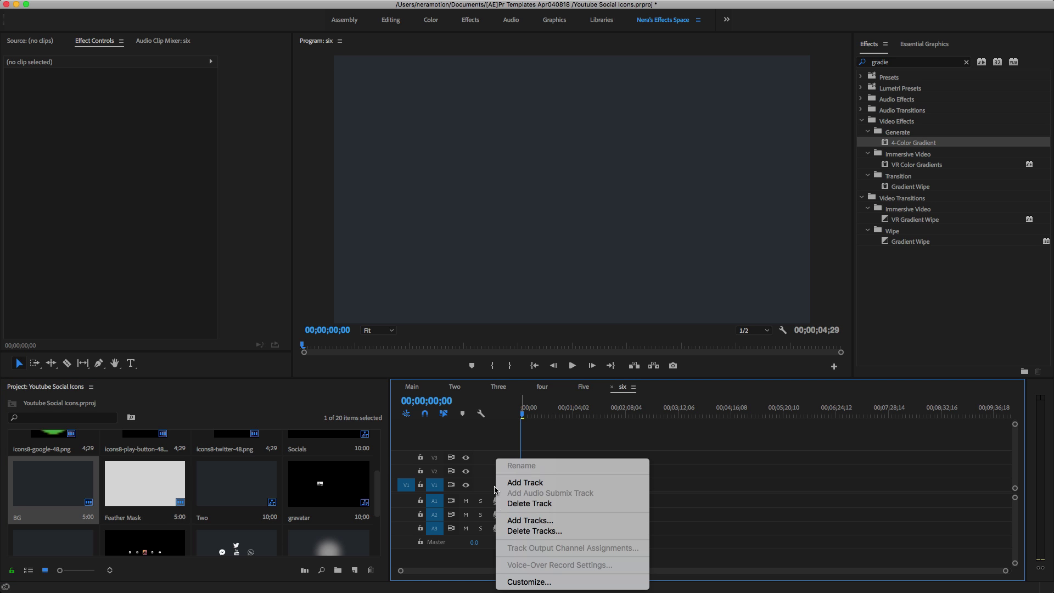
left_click(530, 532)
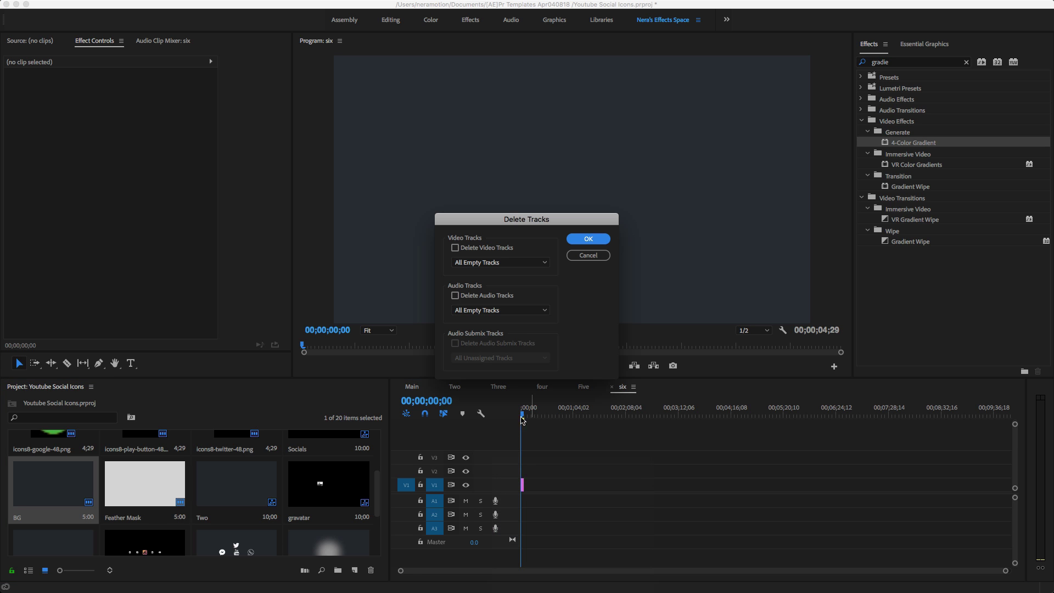
left_click(455, 295)
left_click(455, 248)
left_click(588, 239)
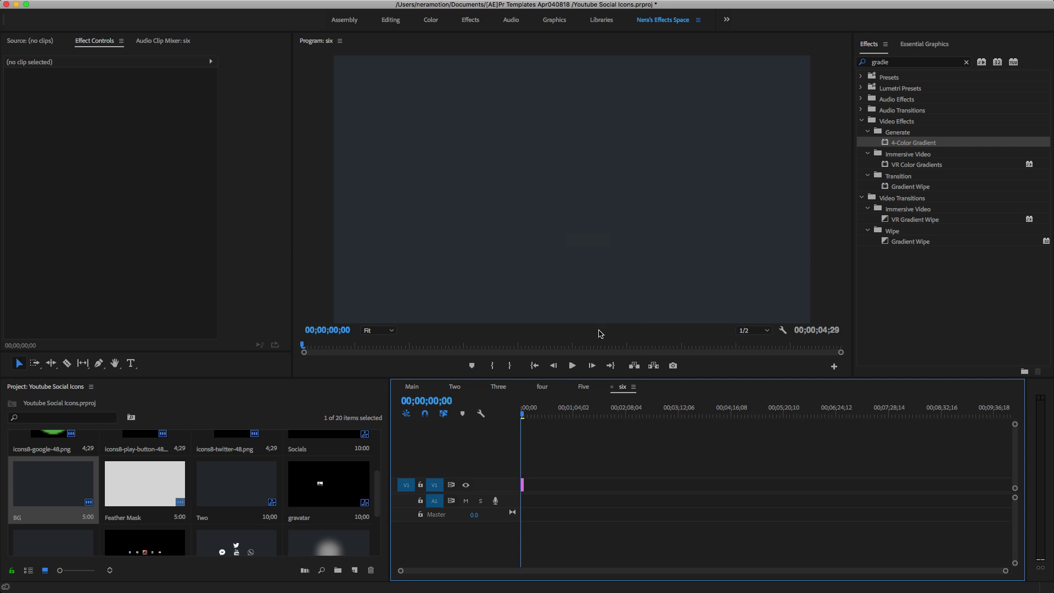
Extend the BG clip on V1 so it ends at 00;00;10;00
left_click(443, 402)
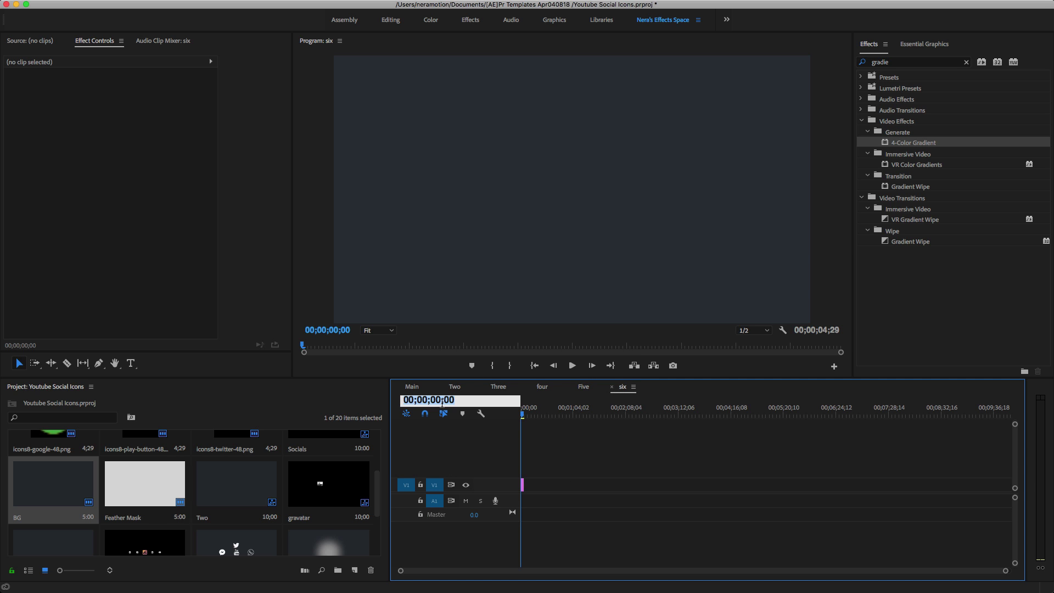
type("10;00")
key("Return")
scroll(631, 539, "up", 5)
left_click_drag(652, 485, 766, 485)
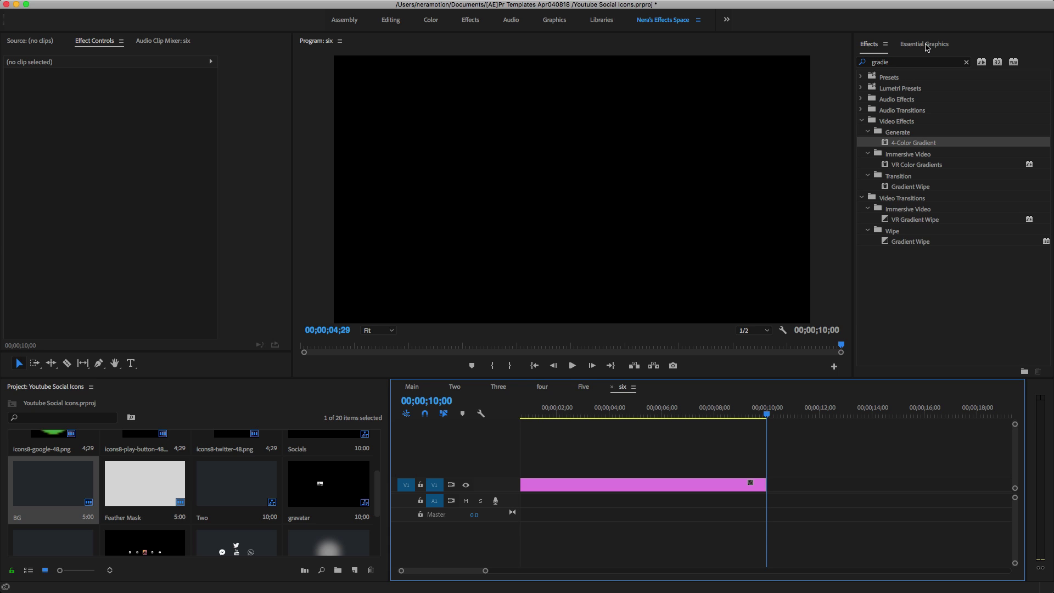
Browse the Essential Graphics templates from the root folder and open the [PR-AE] Neras Package folder
left_click(926, 44)
mouse_move(394, 3)
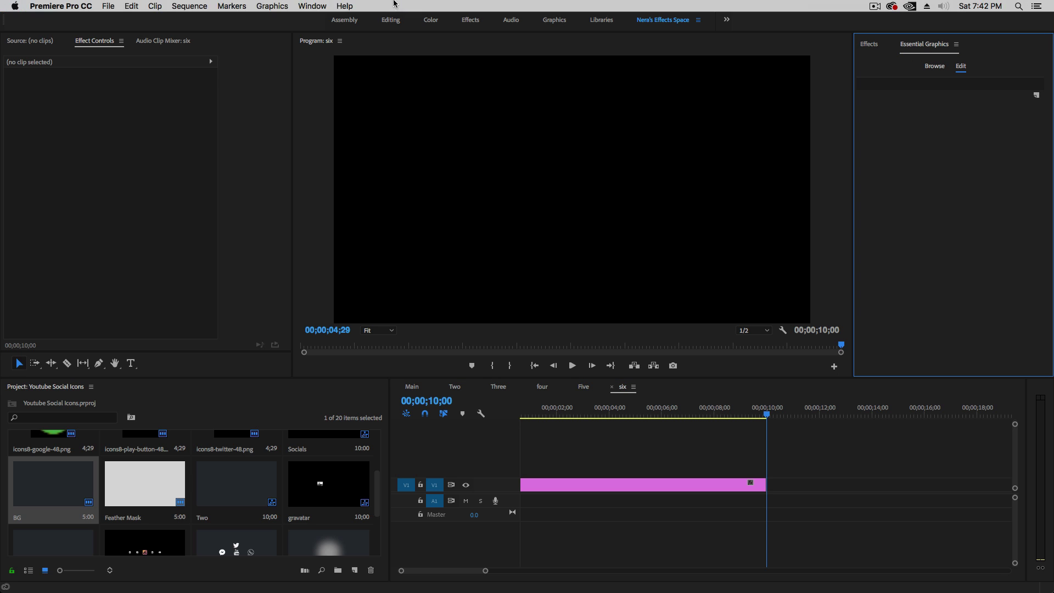
left_click(325, 8)
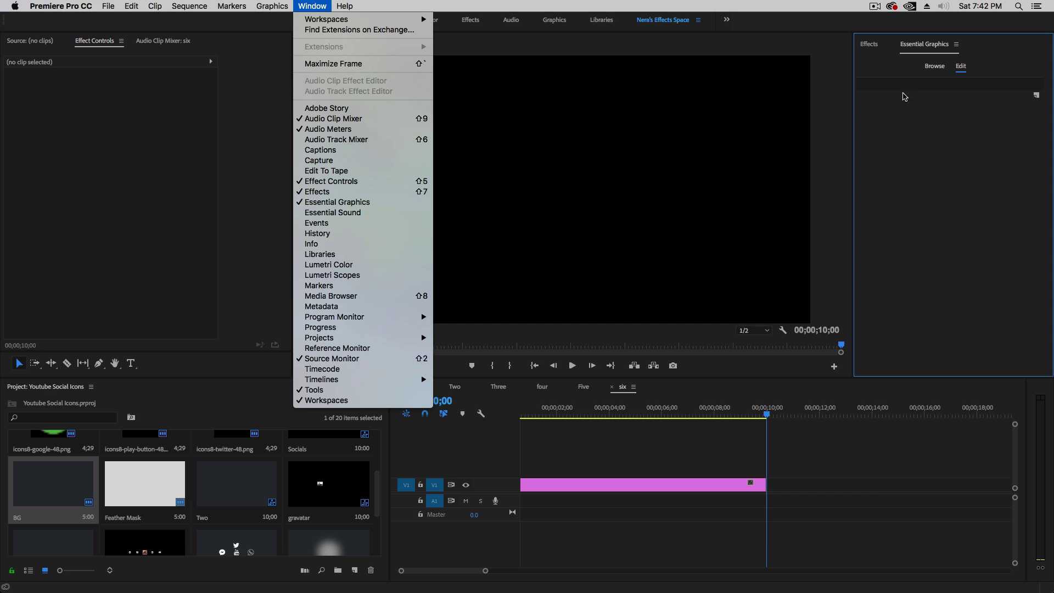
left_click(934, 69)
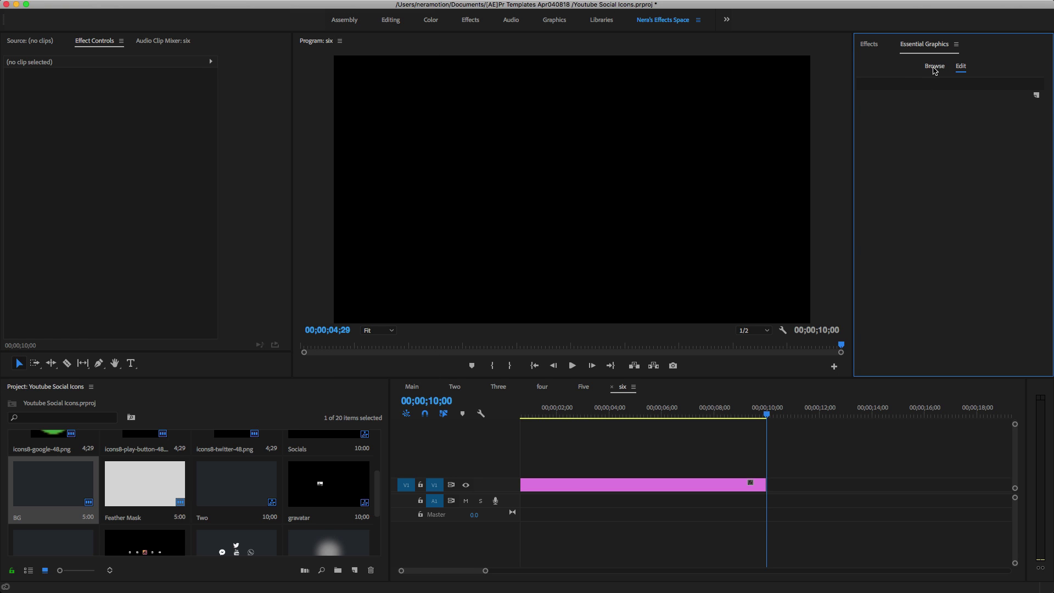
left_click(934, 68)
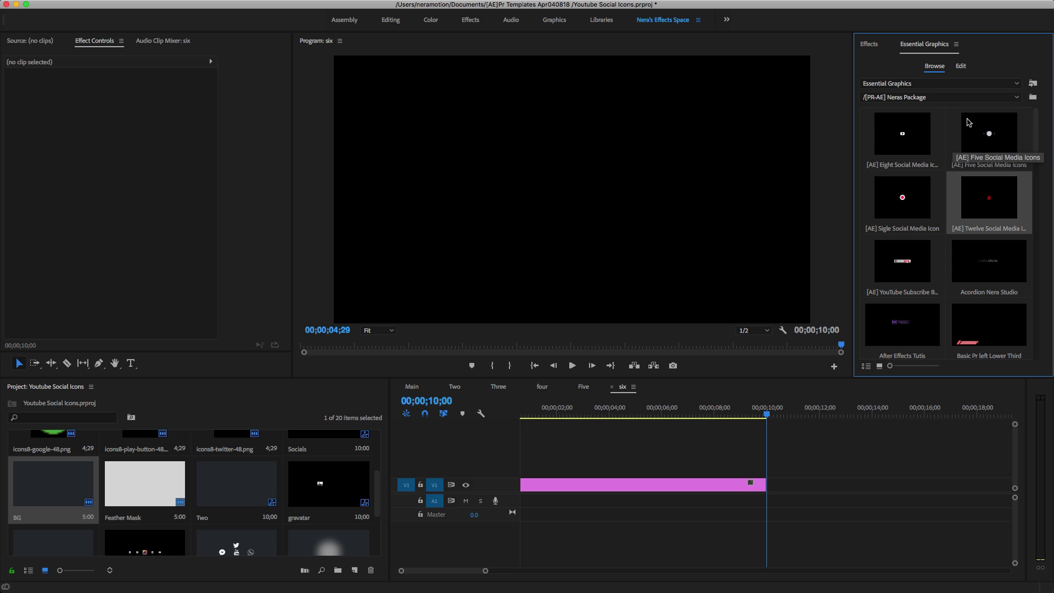
left_click(1016, 98)
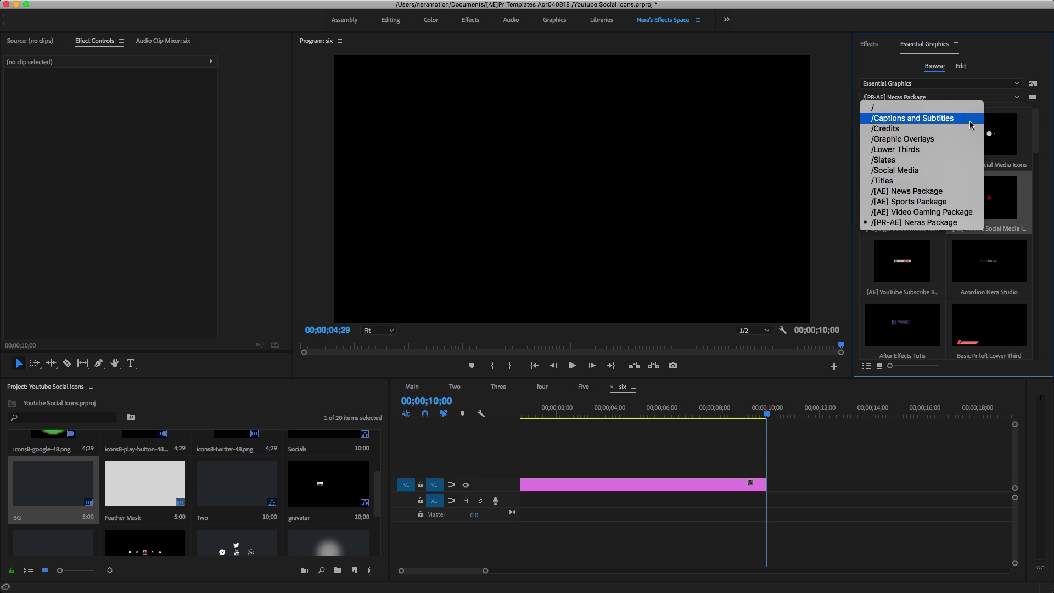
left_click(903, 110)
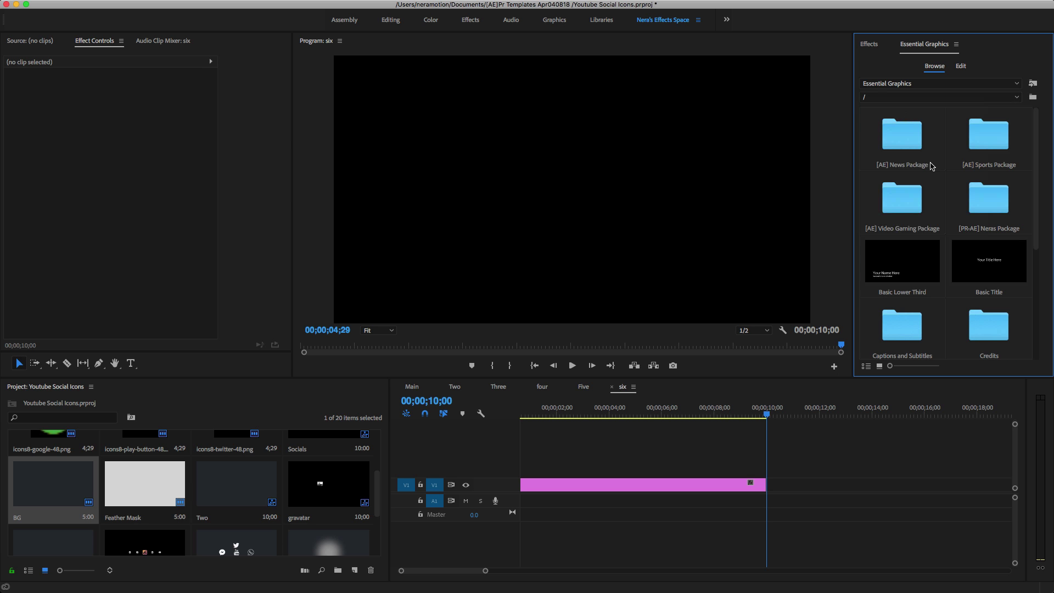
double_click(991, 208)
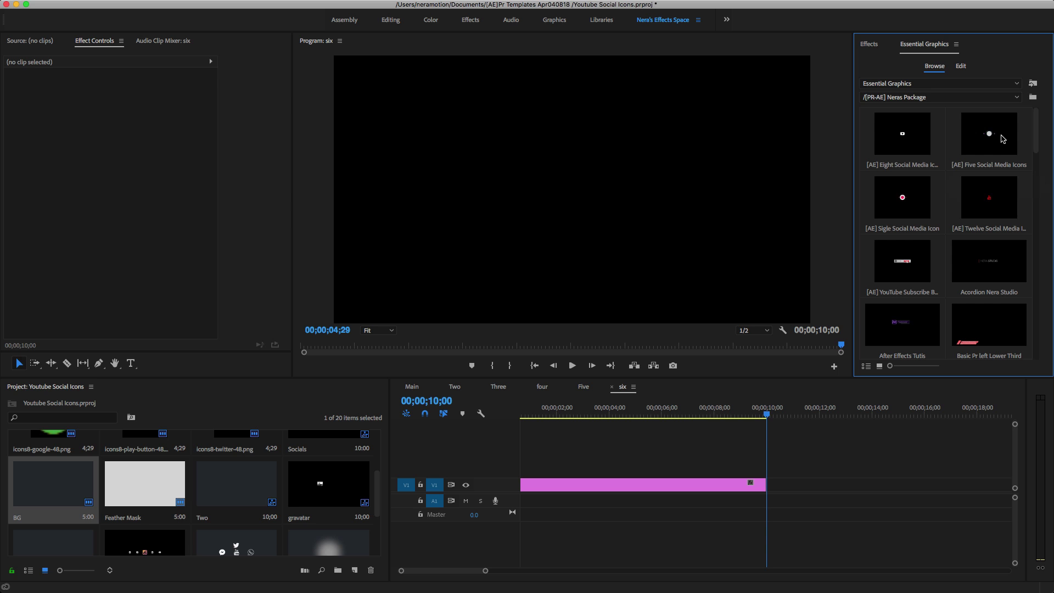
Look through MOTION TEMPLATES in Documents' [AE]Pr Templates Apr040818 folder for installable motion graphics templates, then cancel the import
left_click(1033, 84)
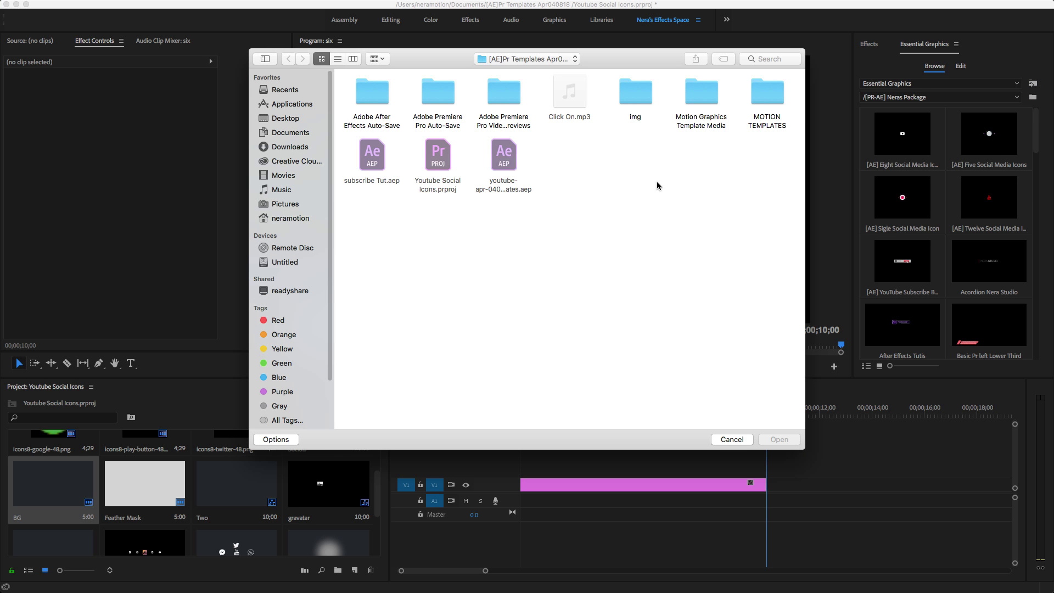
left_click(295, 134)
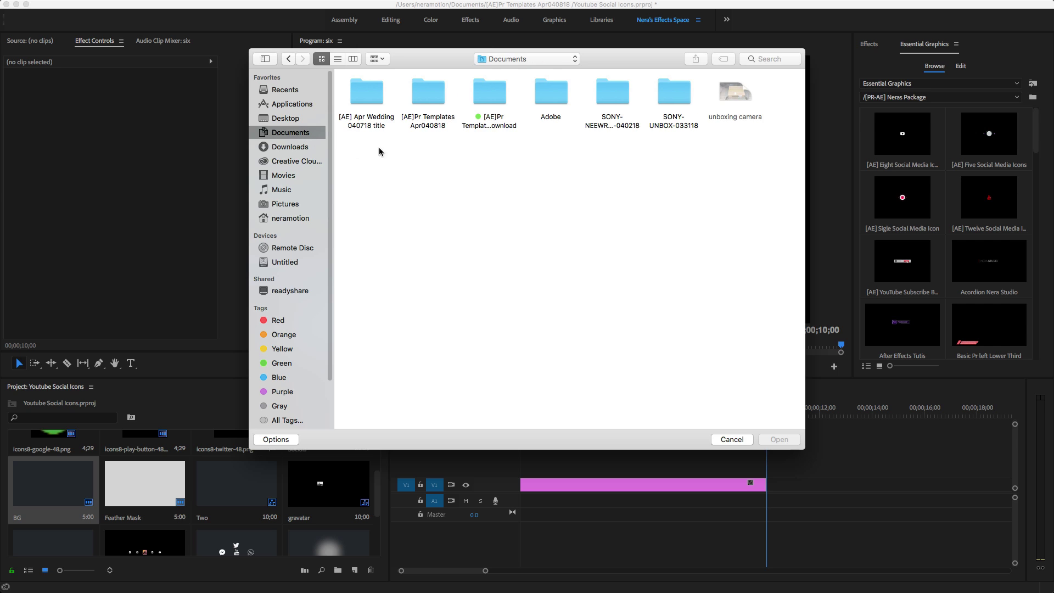
double_click(433, 105)
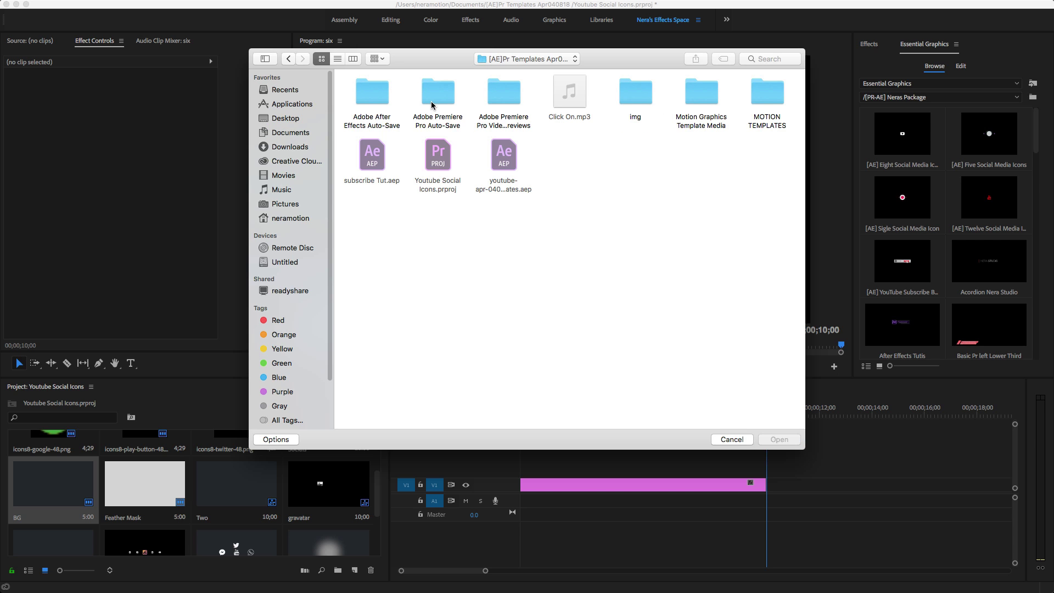
double_click(761, 96)
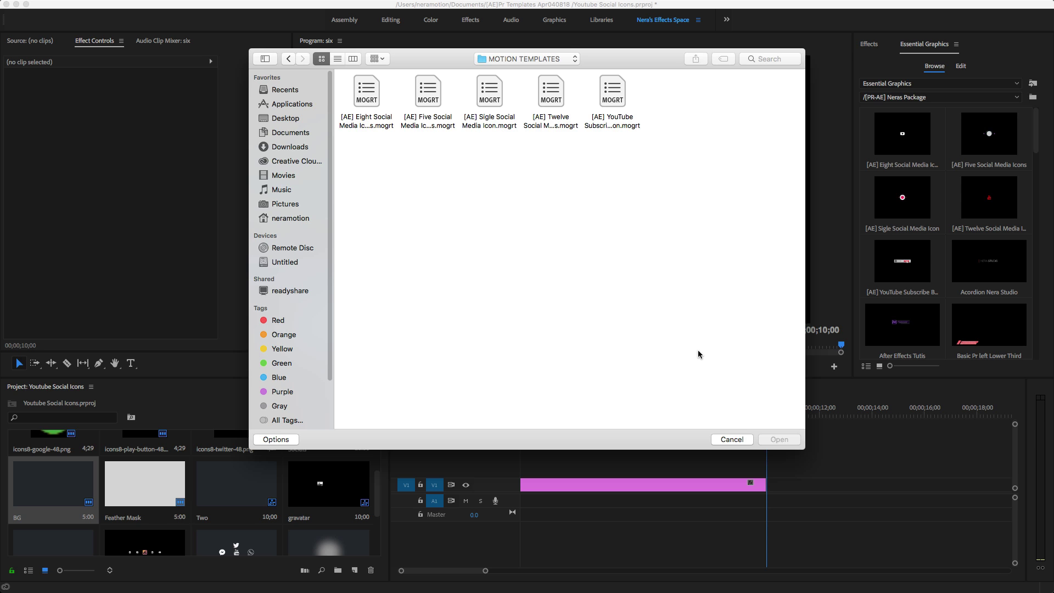
left_click(732, 440)
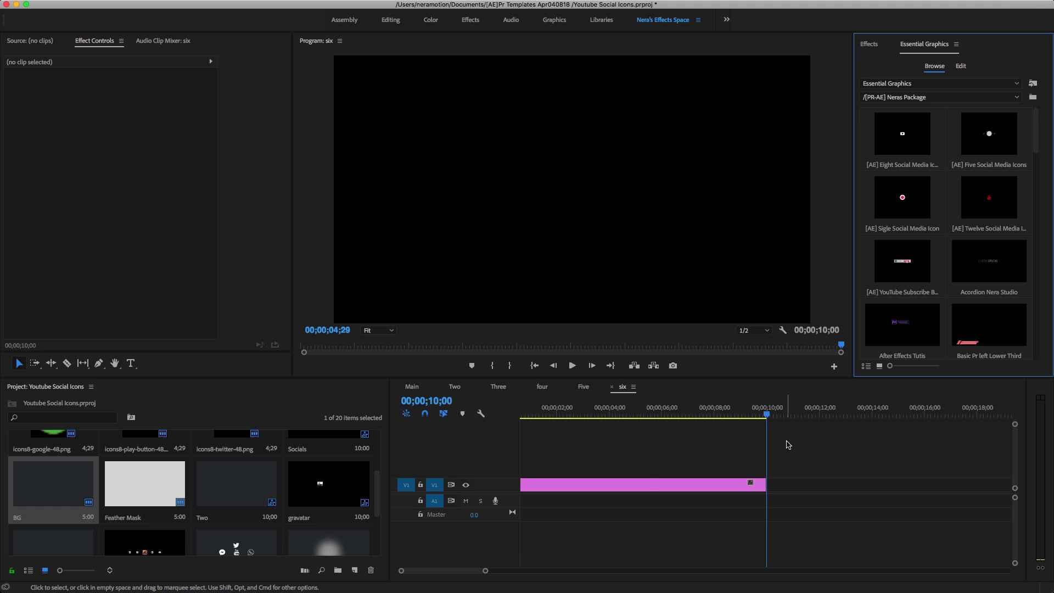
Place the [AE] YouTube Subscribe Button template above the BG clip on V2, at the start of the sequence
left_click_drag(766, 417, 650, 416)
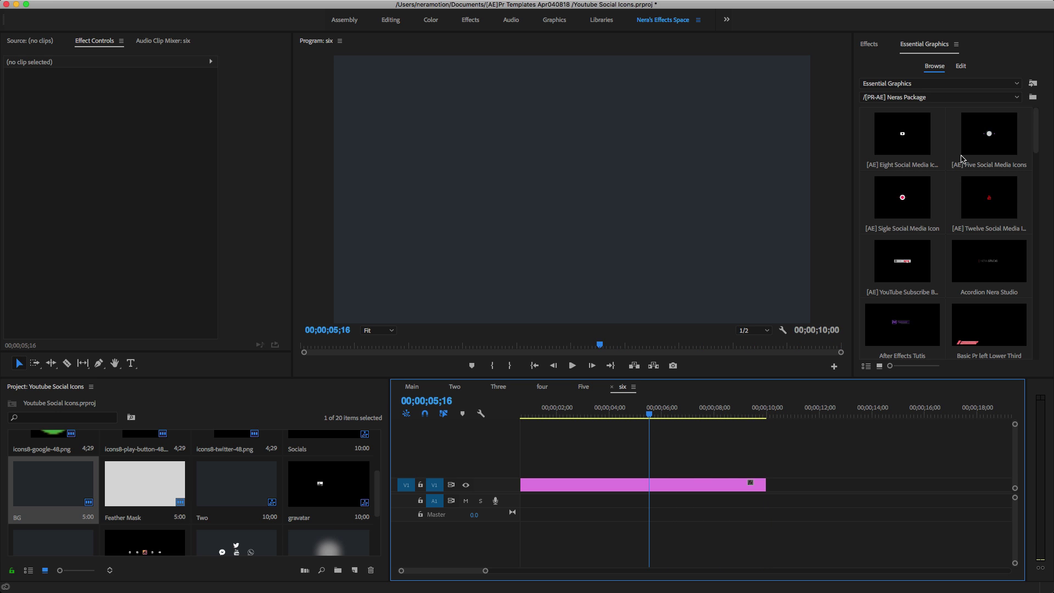
left_click(903, 269)
left_click_drag(903, 269, 524, 467)
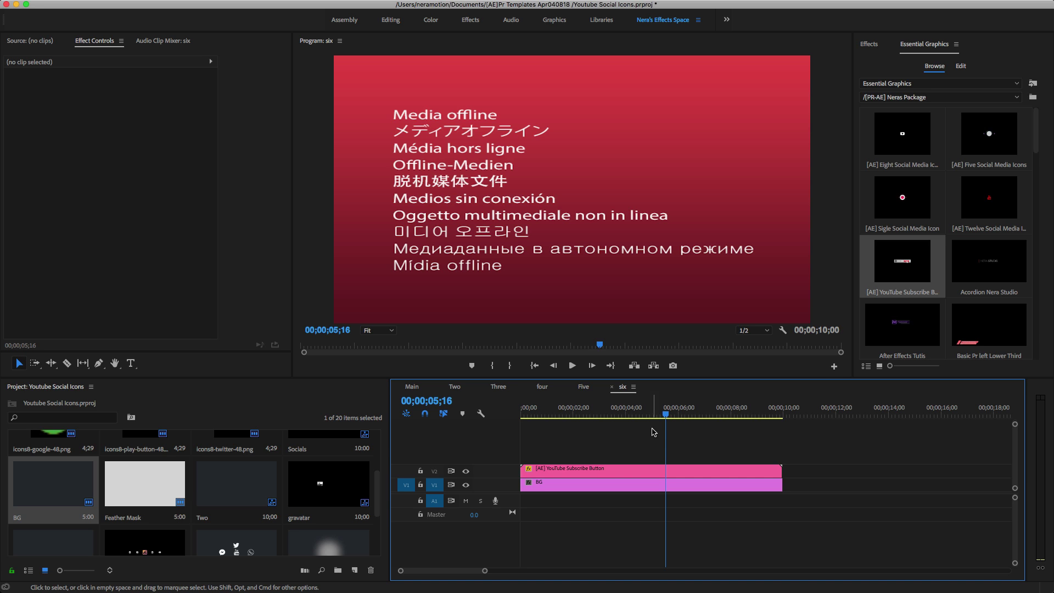
Step back through the Subscribe Button animation from 00;00;05;16 to 00;00;03;06 to review the bell and hand movement
key("Left")
key("Left")
key("Left")
key("Left")
key("Left")
key("Left")
key("Left")
key("Left")
key("Left")
key("Left")
key("Left")
key("Left")
key("Left")
key("Left")
key("Left")
key("Left")
key("Left")
key("Left")
key("Left")
key("Left")
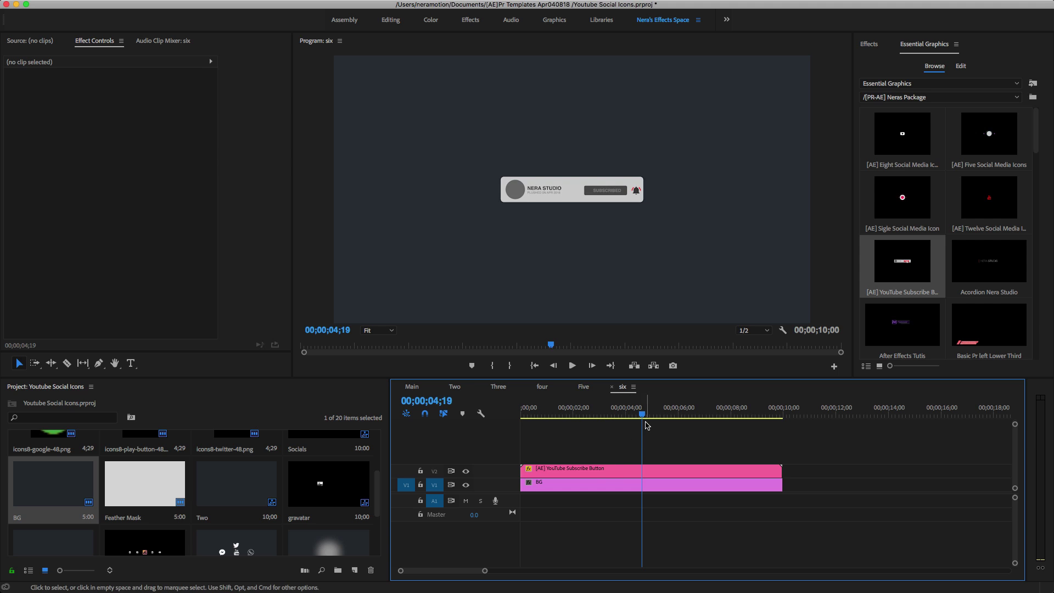
left_click_drag(646, 425, 605, 421)
Set the Program monitor zoom to 100% and park the playhead at 00;00;03;06
left_click(378, 330)
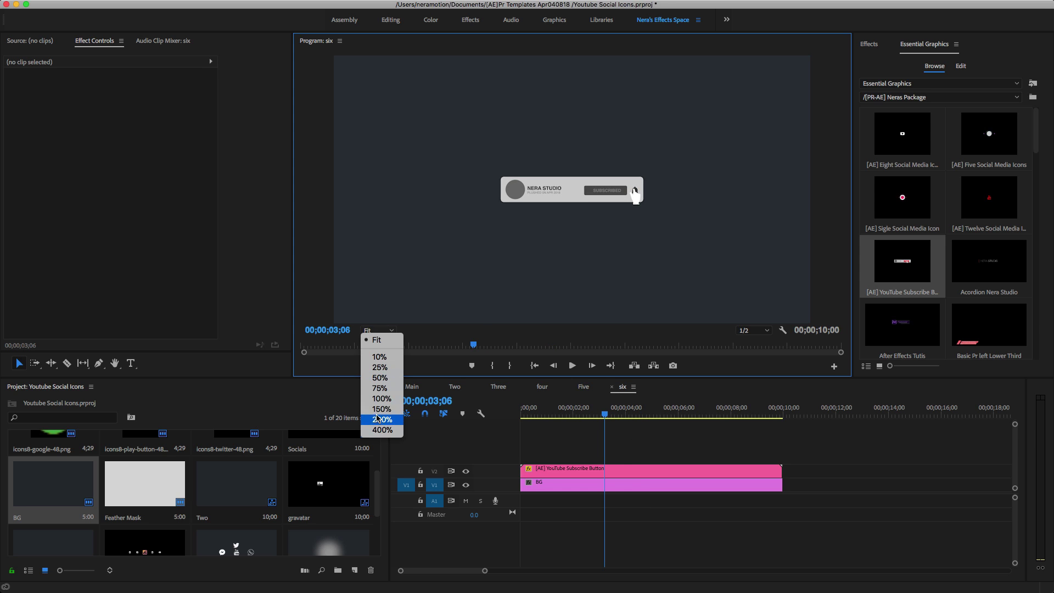
left_click(379, 389)
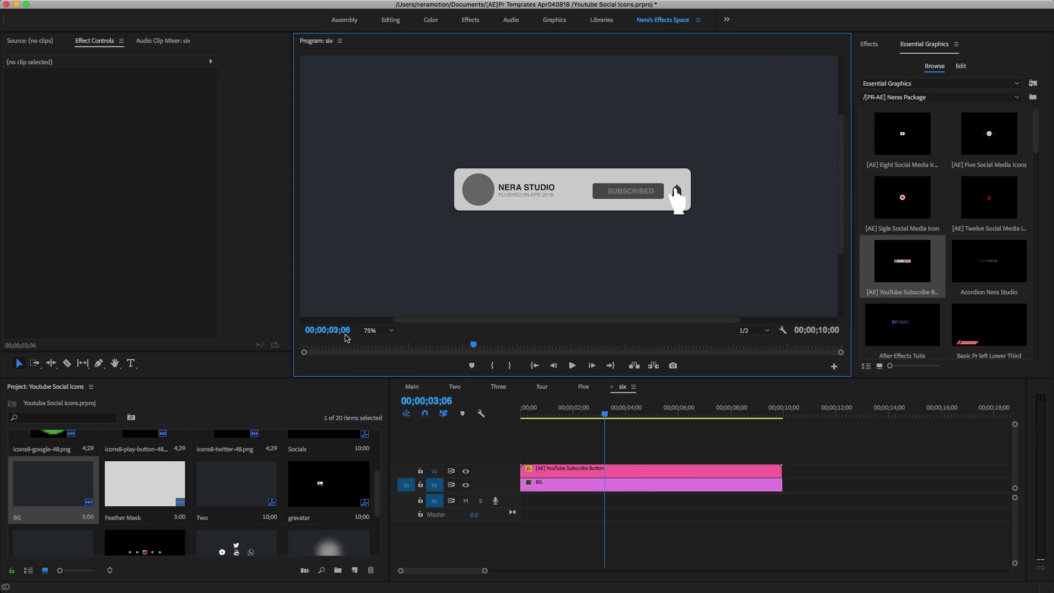
left_click(378, 330)
left_click(380, 398)
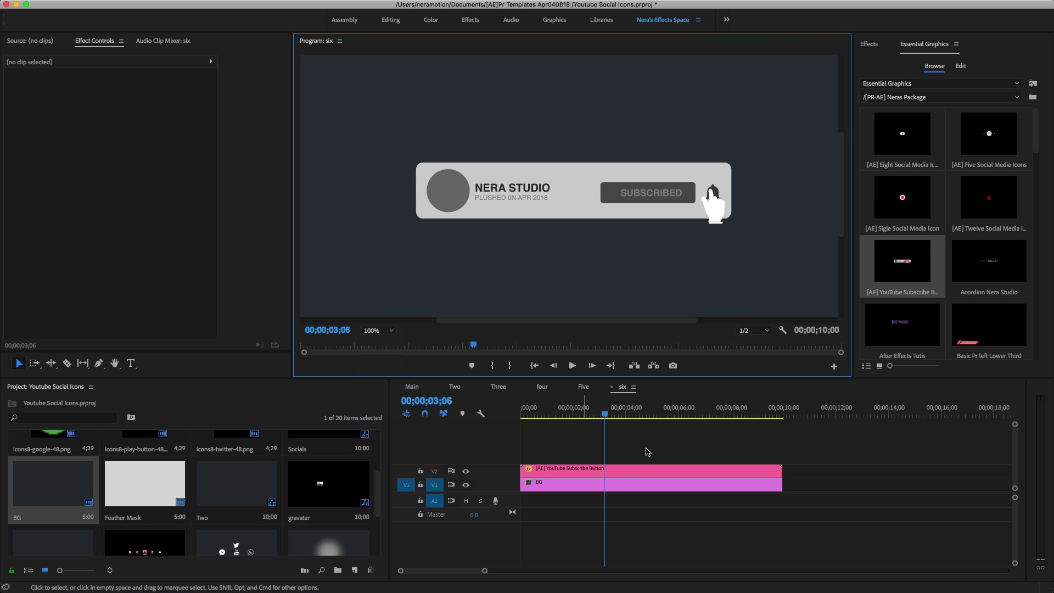
left_click(645, 421)
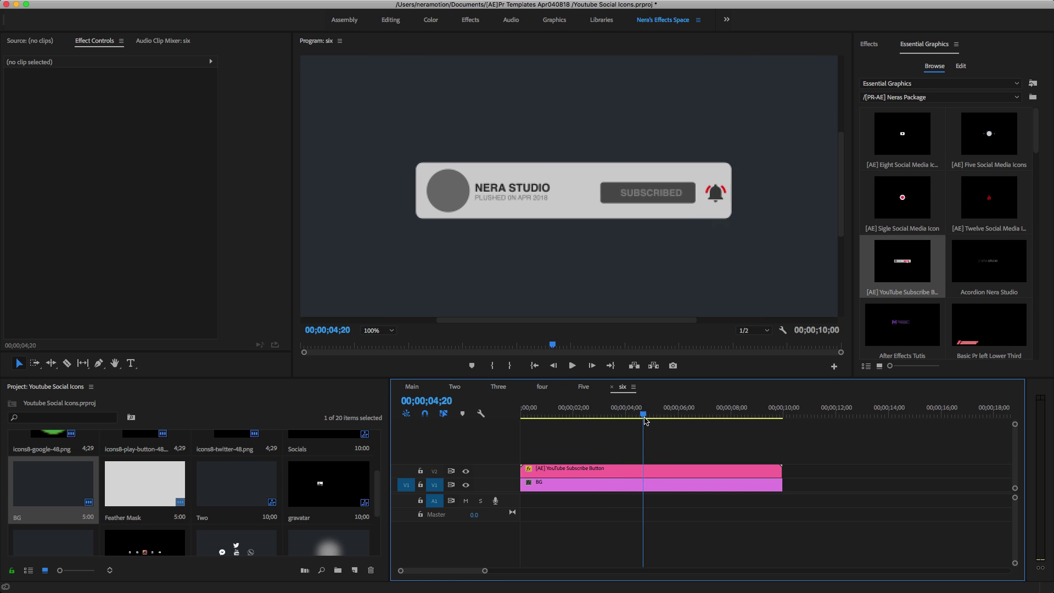
left_click_drag(645, 421, 605, 421)
Place the black-and-white portrait photo on V3 at the sequence start and extend it to 00;00;10;00
left_click(577, 470)
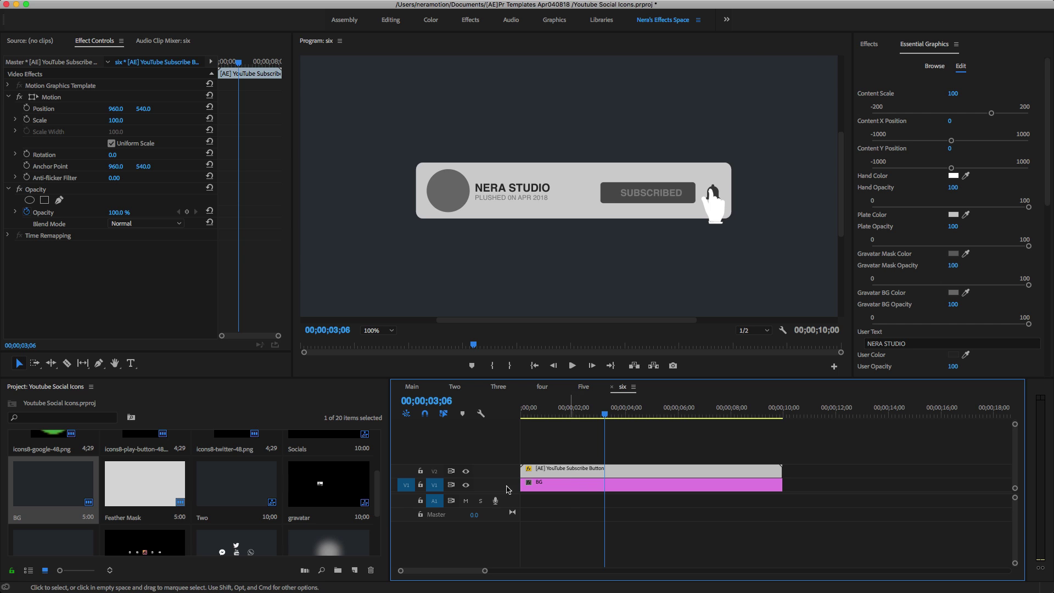
left_click_drag(377, 494, 381, 454)
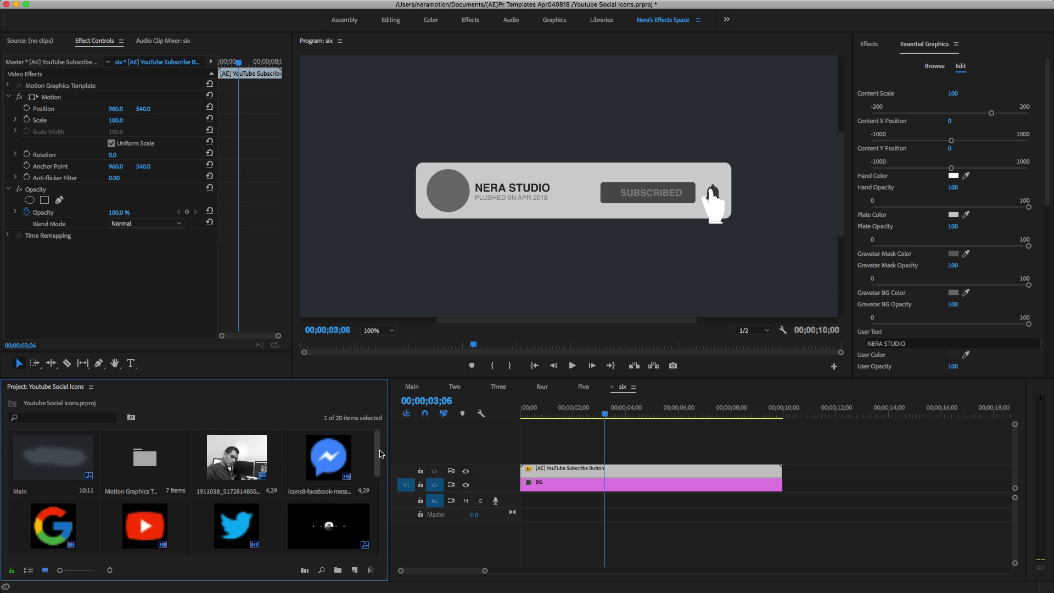
left_click_drag(242, 464, 523, 459)
left_click_drag(646, 455, 782, 455)
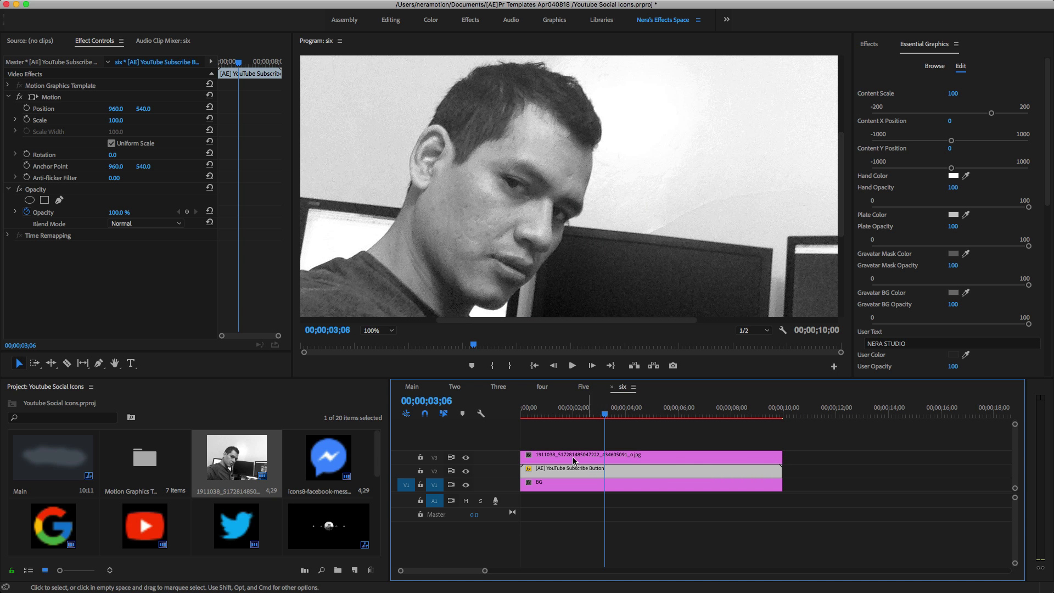
Scale the portrait photo to 11 and move it over the gravatar circle, at about 758, 539
left_click(606, 456)
left_click_drag(116, 108, 66, 108)
left_click(55, 87)
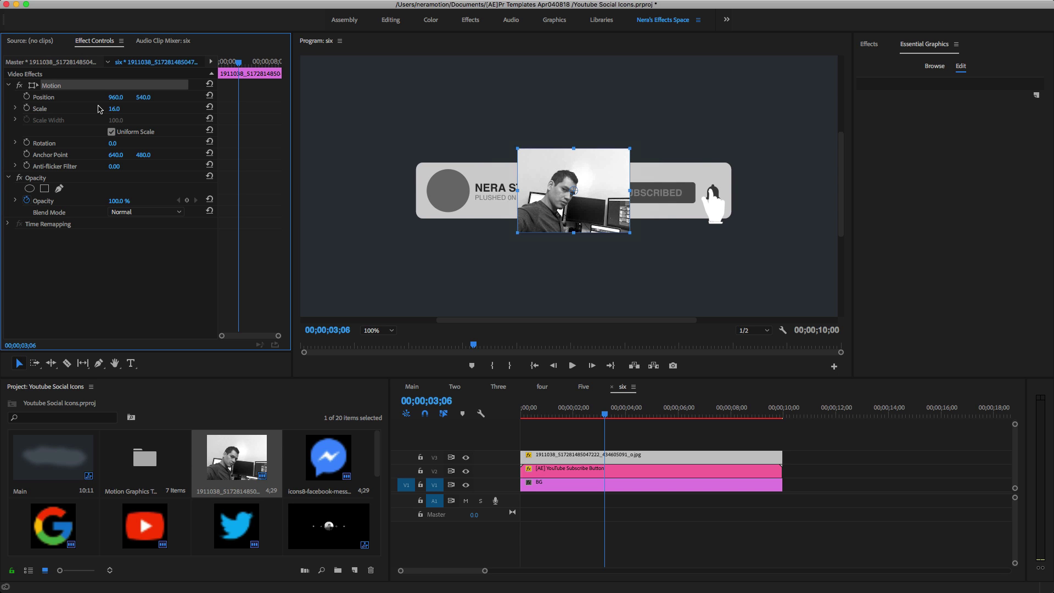
left_click_drag(599, 204, 487, 204)
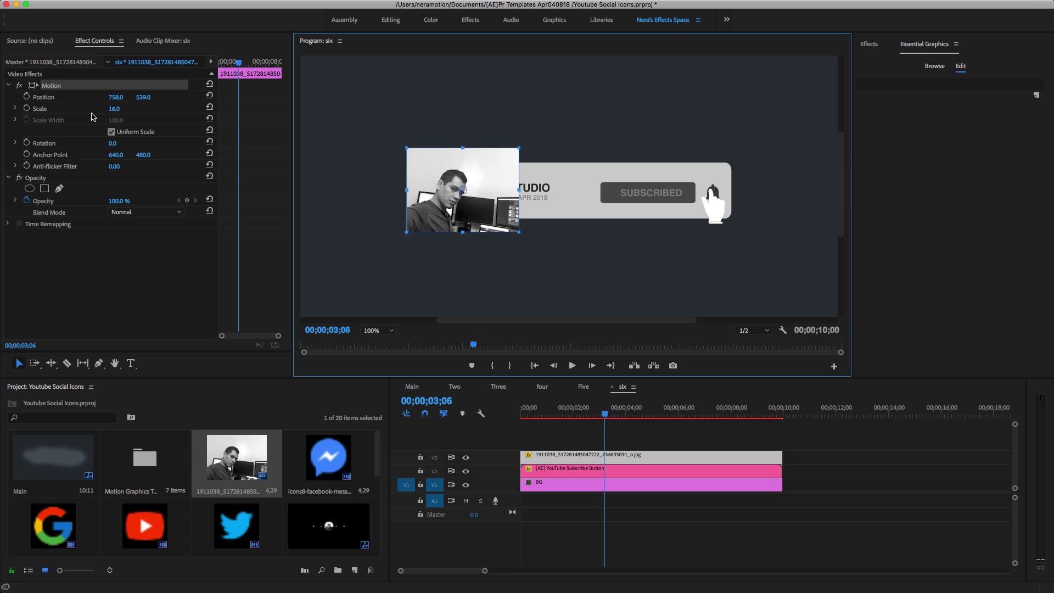
left_click(122, 115)
left_click_drag(113, 108, 109, 108)
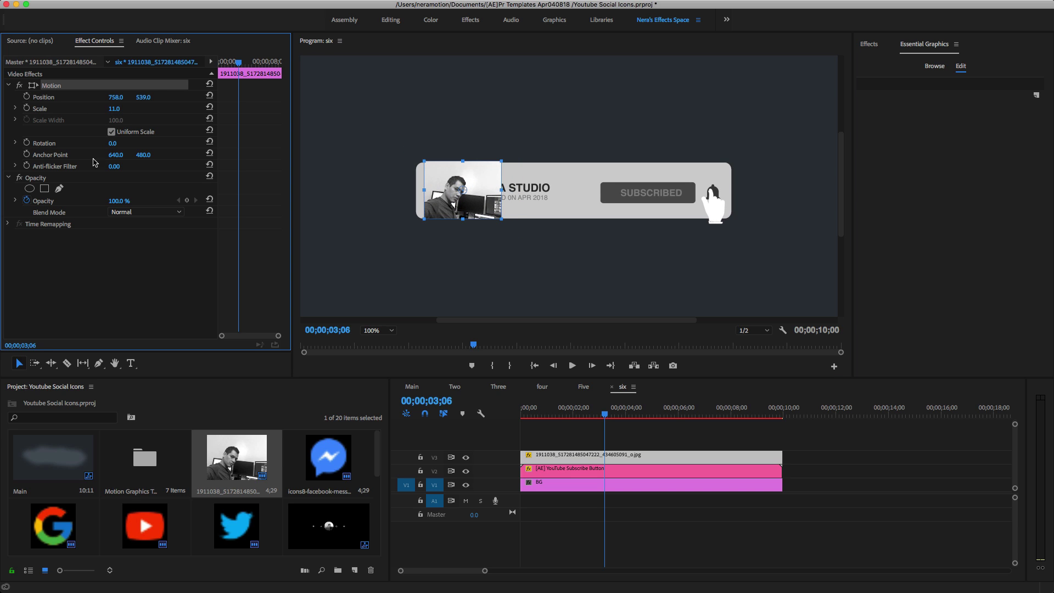
Lower the photo's opacity to 51% and align the face with the gravatar circle, at about 749, 535
left_click(33, 203)
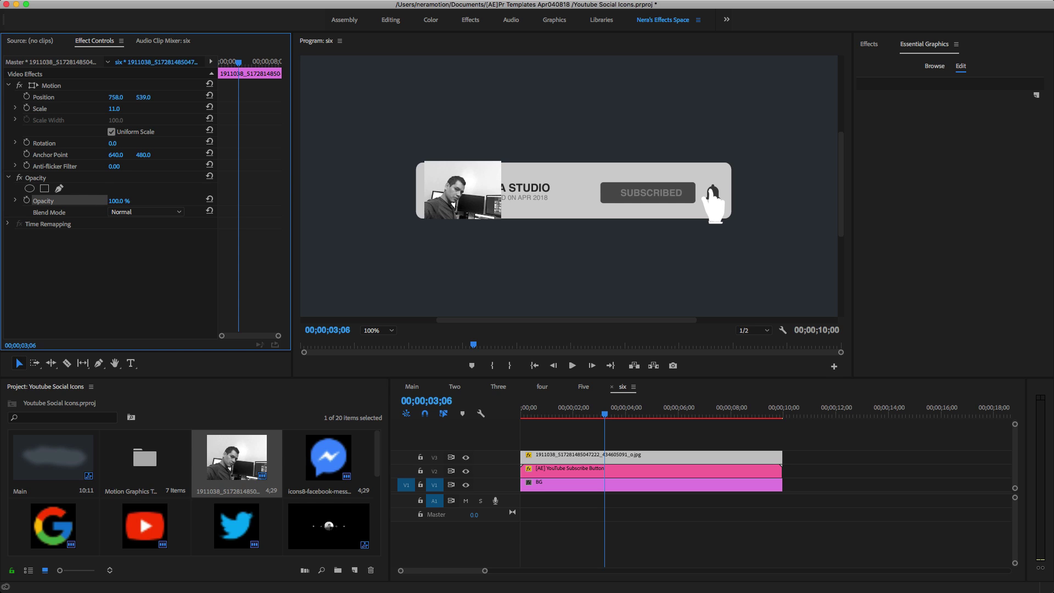
left_click_drag(119, 201, 102, 201)
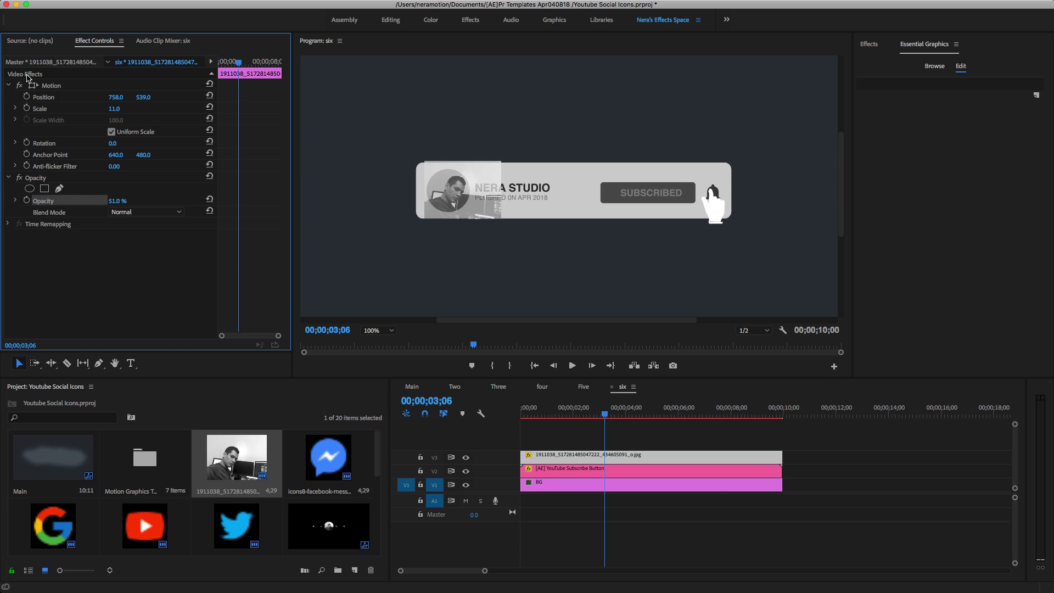
left_click(47, 88)
left_click_drag(476, 202, 471, 201)
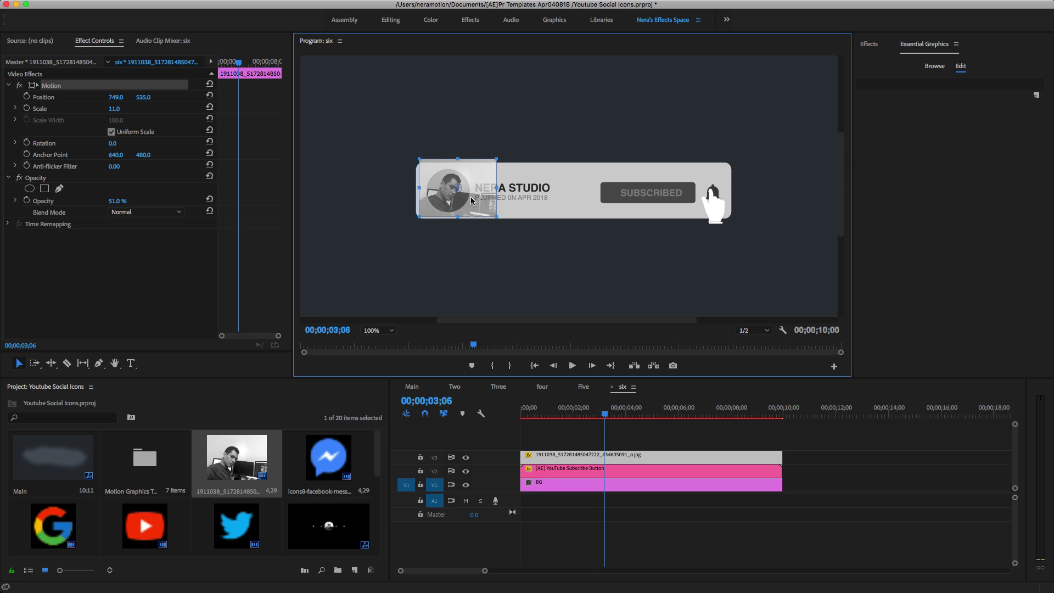
Nest the photo clip on V3 as a sequence named "nera gravatar"
left_click(632, 460)
left_click(639, 444)
left_click(627, 457)
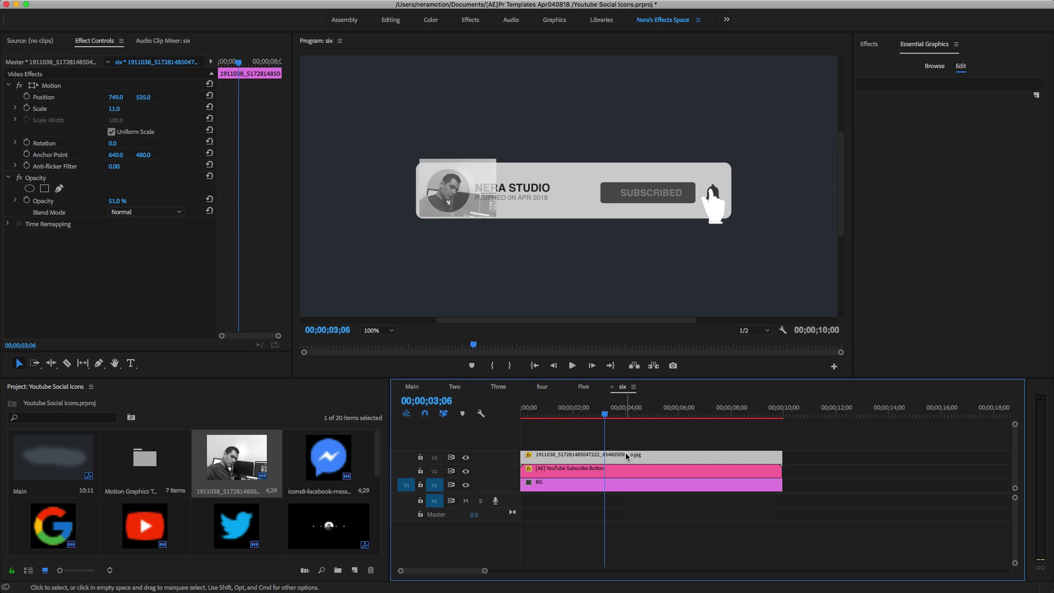
right_click(627, 457)
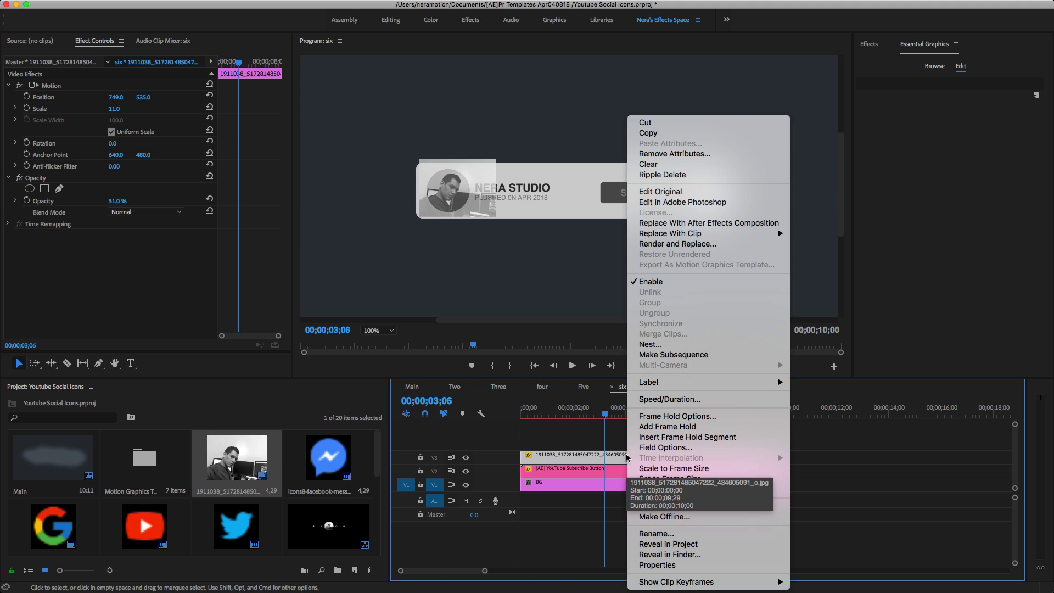
left_click(650, 344)
type("nera gravatar")
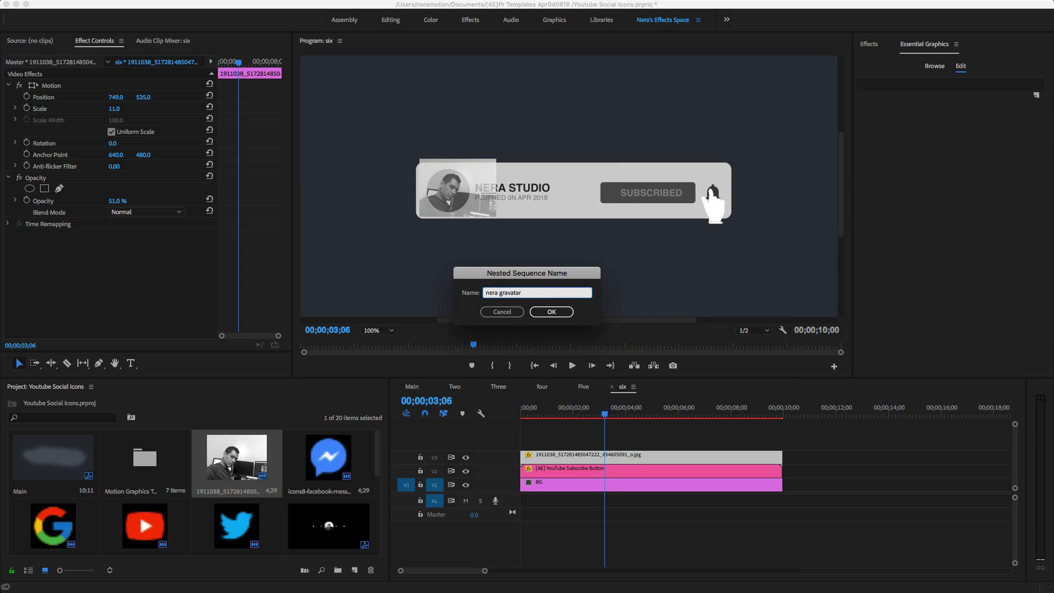
key("Return")
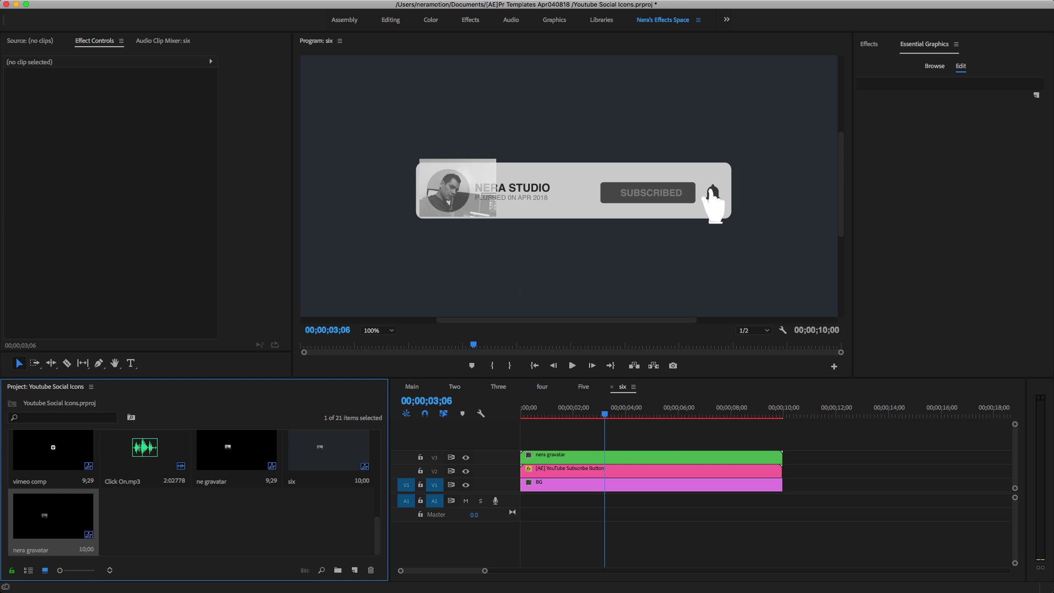
Duplicate the [AE] YouTube Subscribe Button clip from V2 onto V4, above the nera gravatar clip
left_click(571, 473)
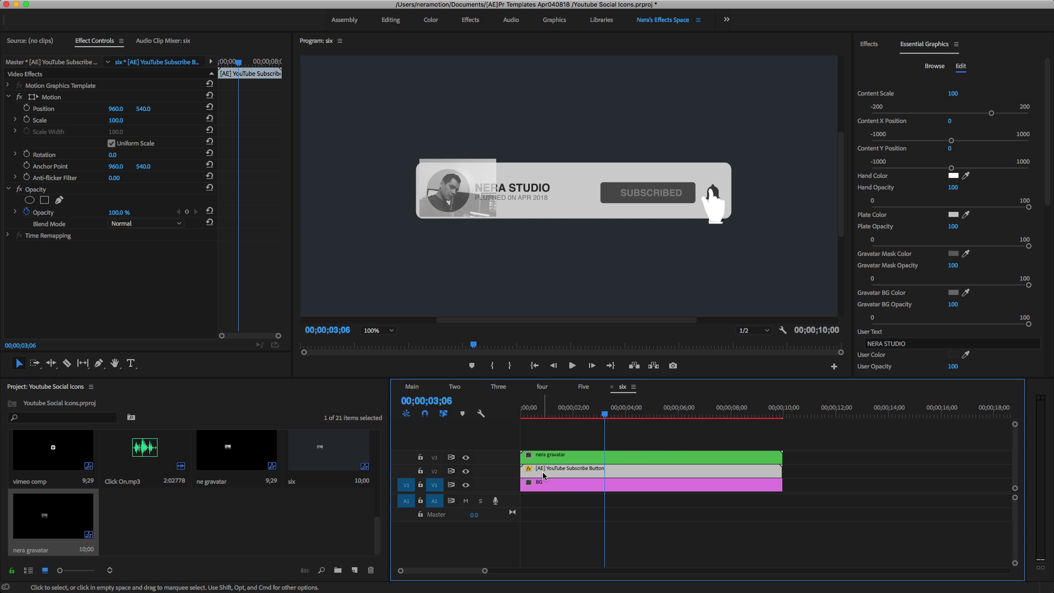
left_click_drag(544, 476, 549, 447)
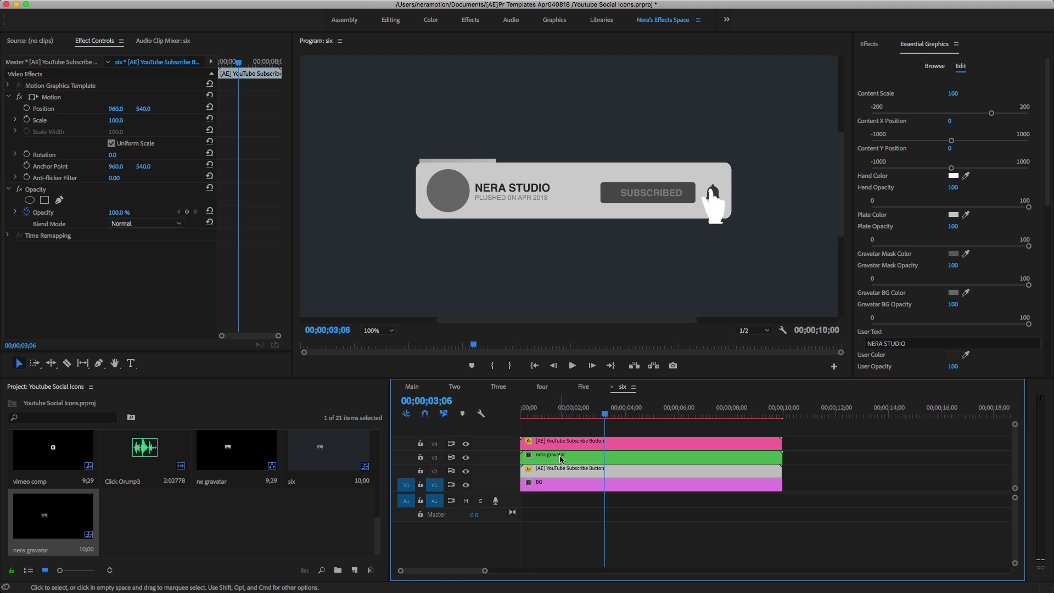
left_click(561, 459)
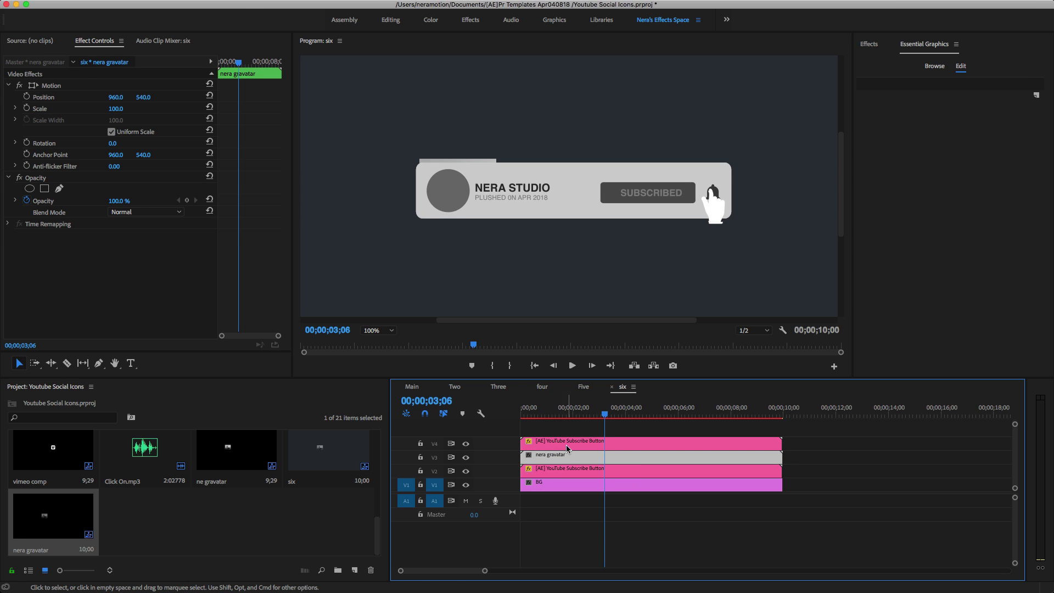
left_click(553, 446)
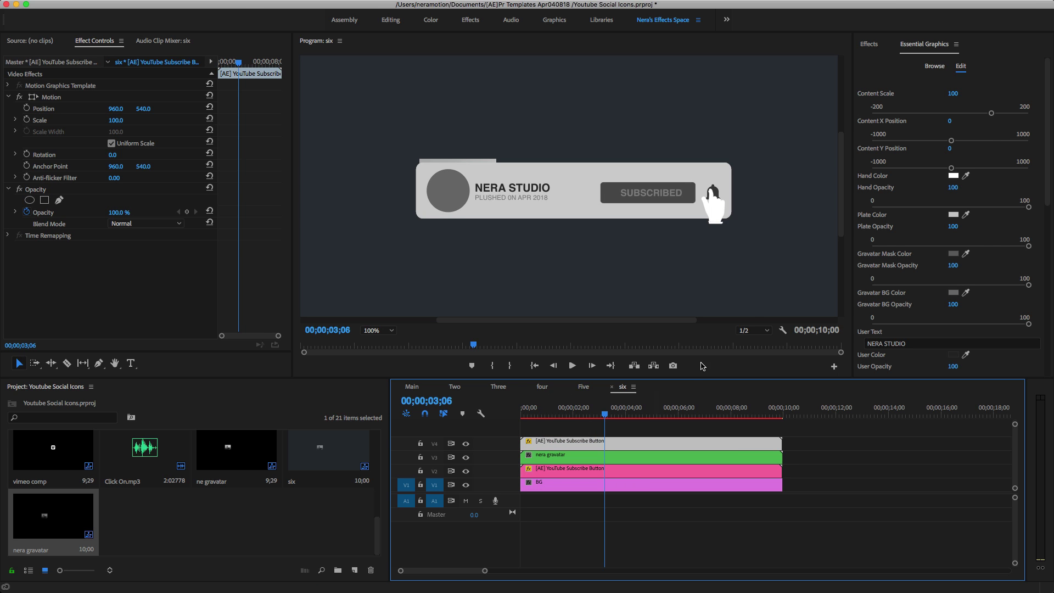
Set Hand Opacity, Plate Opacity and Gravatar BG Opacity to 0 on the V4 template copy
mouse_move(1050, 132)
left_mouse_down()
mouse_move(1049, 181)
mouse_move(1045, 118)
left_mouse_up()
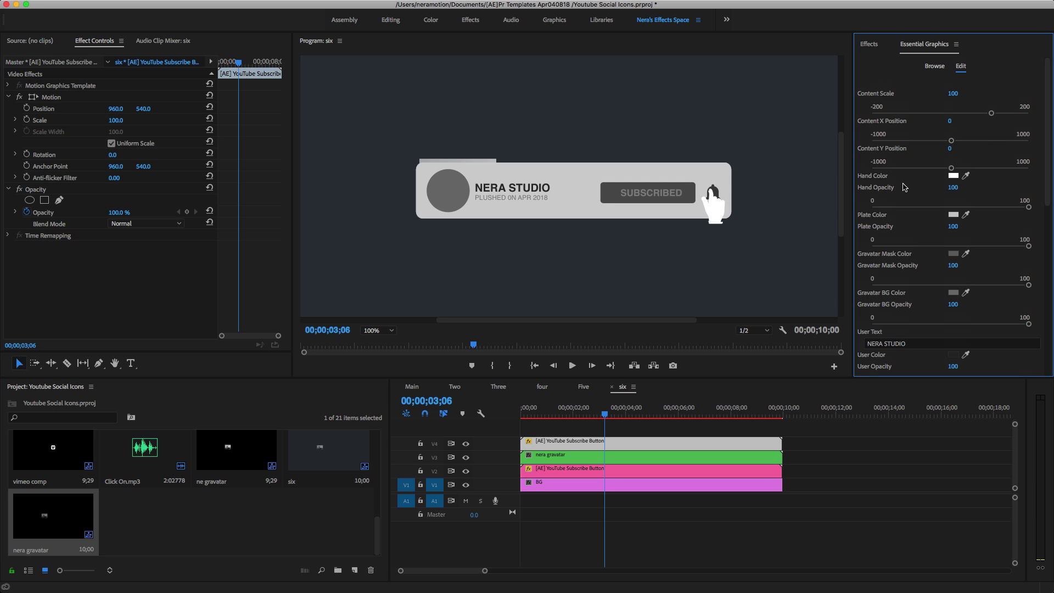
left_click(953, 188)
type("0")
left_click(954, 227)
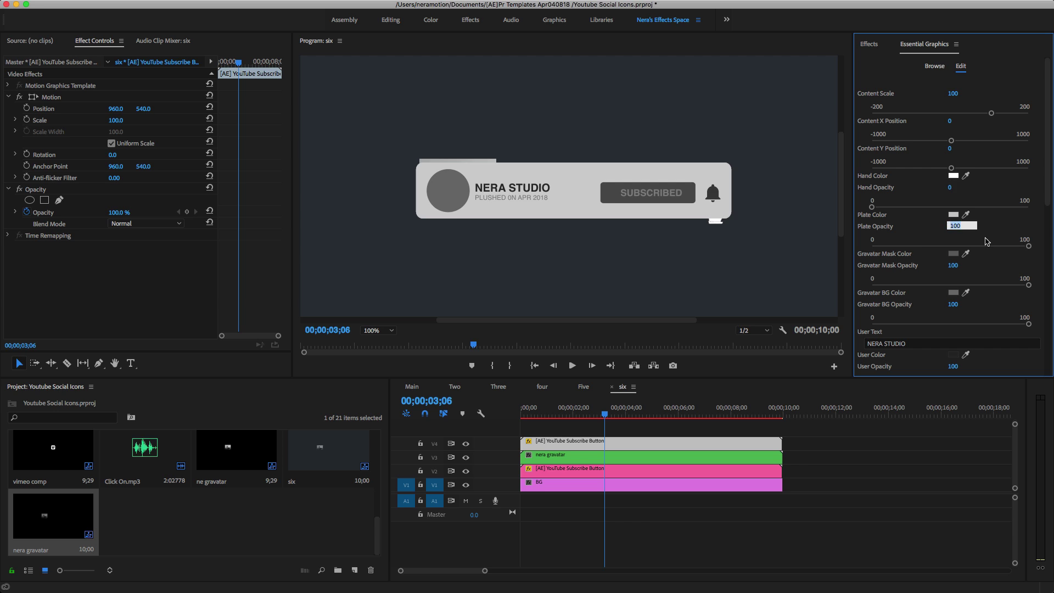
type("0")
left_click(954, 266)
type("0")
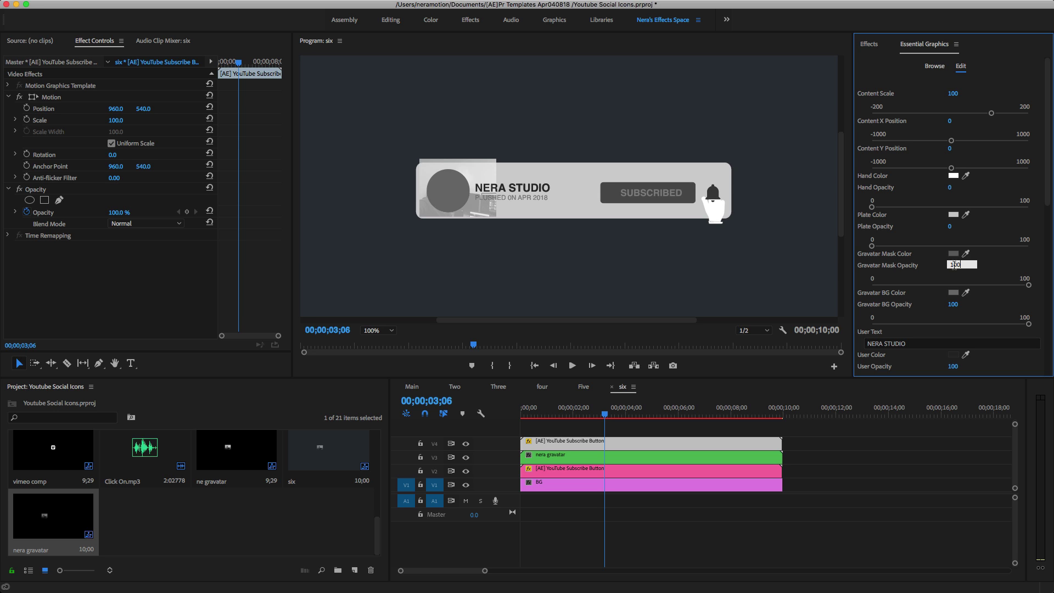
key("Return")
left_click(956, 304)
type("0")
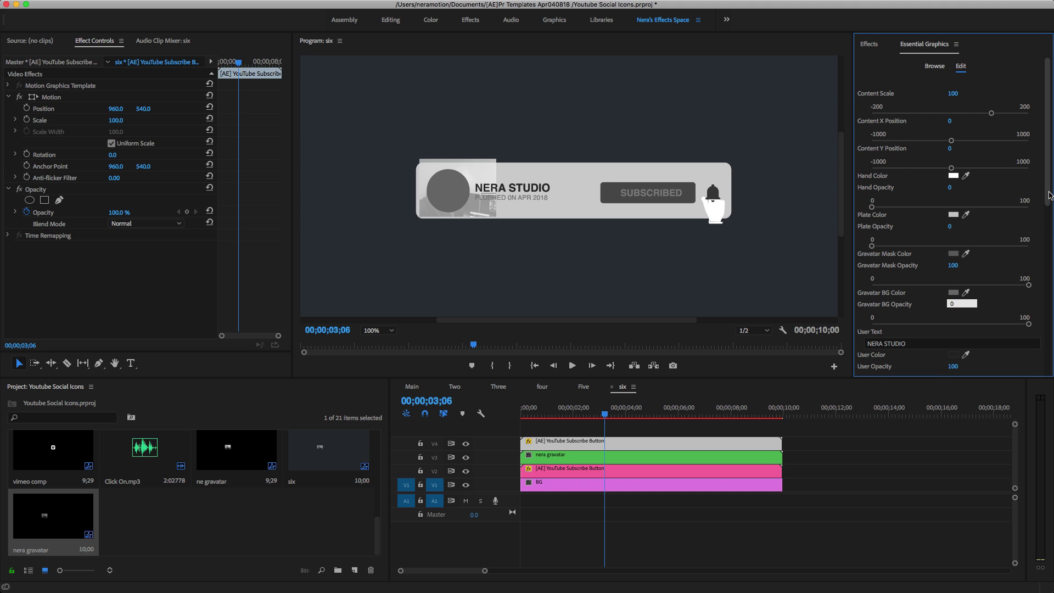
key("Return")
Set User Opacity and Date Opacity to 0 on the V4 template copy
scroll(1042, 262, "down", 5)
left_click(955, 223)
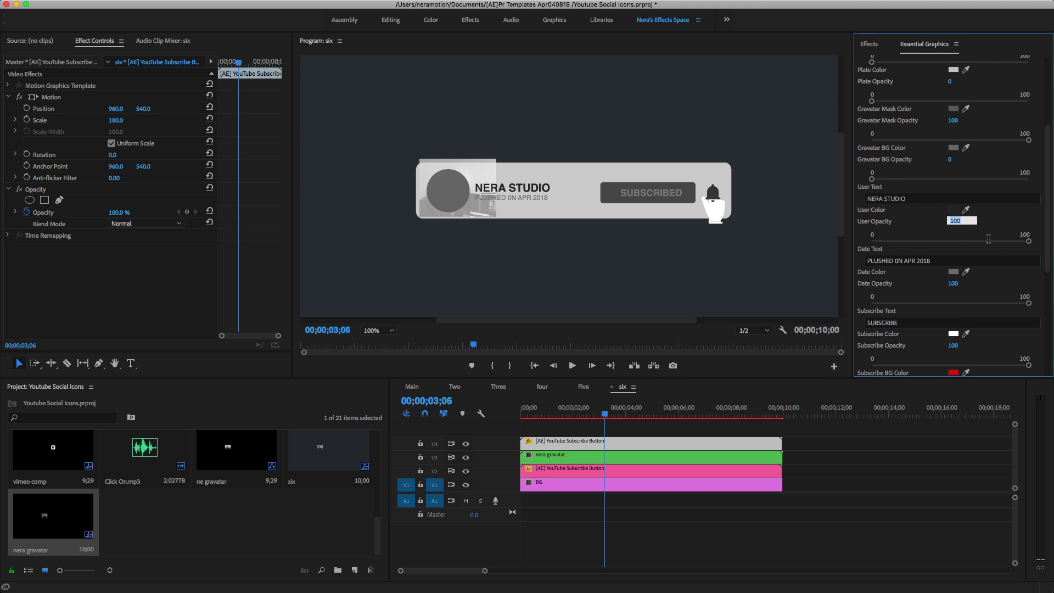
type("0")
key("Return")
scroll(1044, 273, "down", 2)
key("Tab")
type("0")
key("Tab")
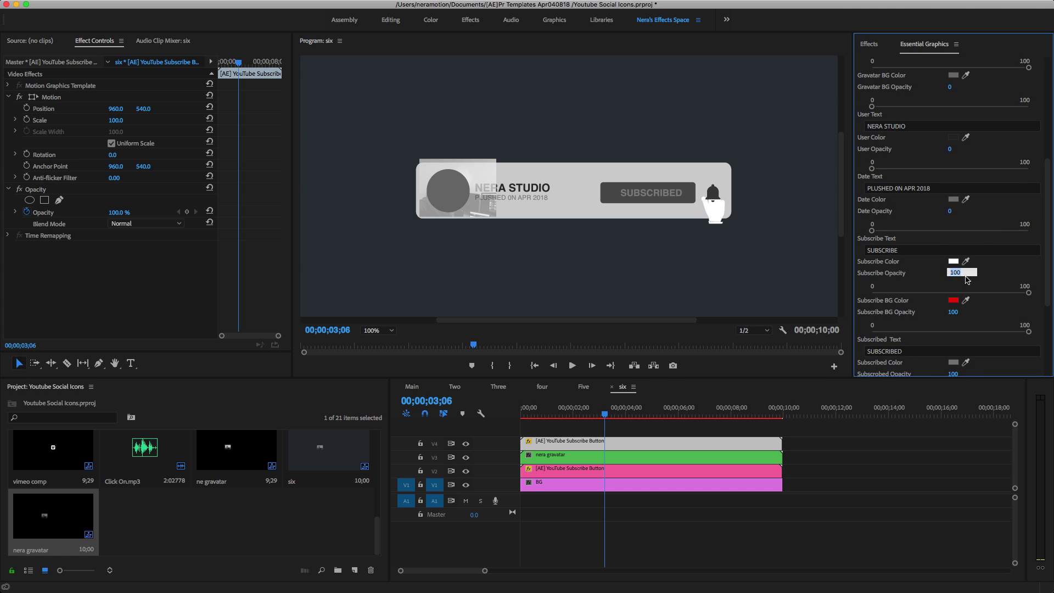
Set the Subscribe, Subscribe BG, Subscribed, Subscribed BG and Bell opacities to 0 on the V4 template copy
type("0")
key("Tab")
type("0")
key("Tab")
type("0")
key("Return")
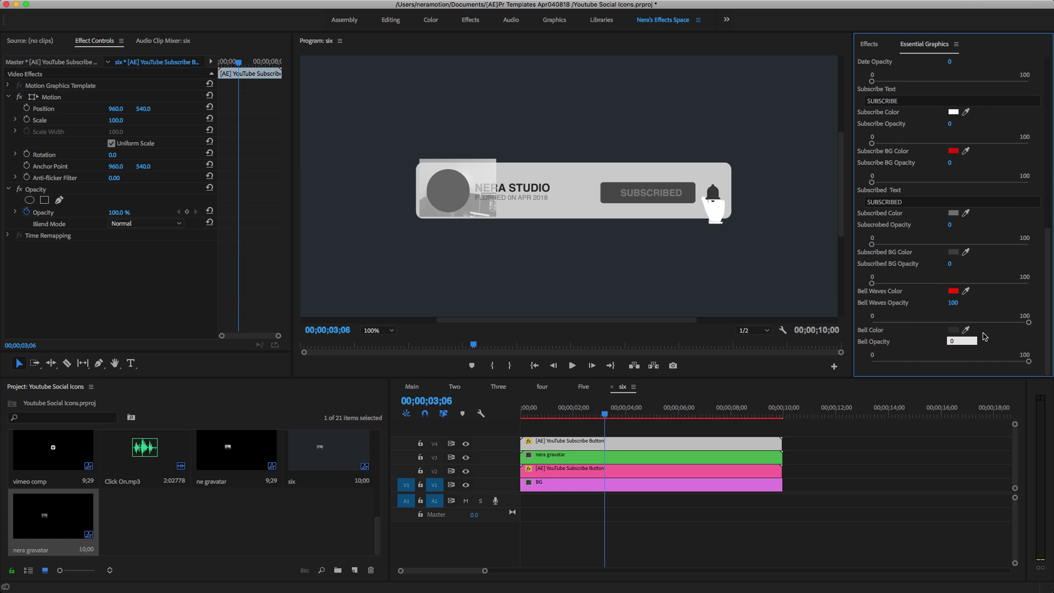
Try a red Gravatar Mask Color on the V4 template copy, and undo the color change
scroll(1047, 258, "up", 1)
left_click_drag(1045, 249, 1044, 150)
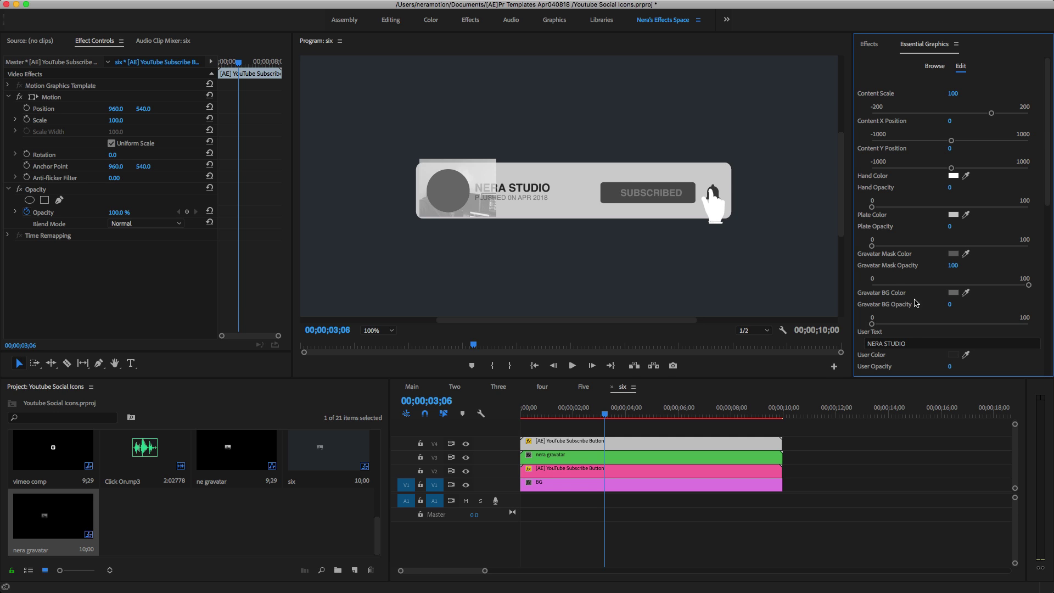
left_click(954, 254)
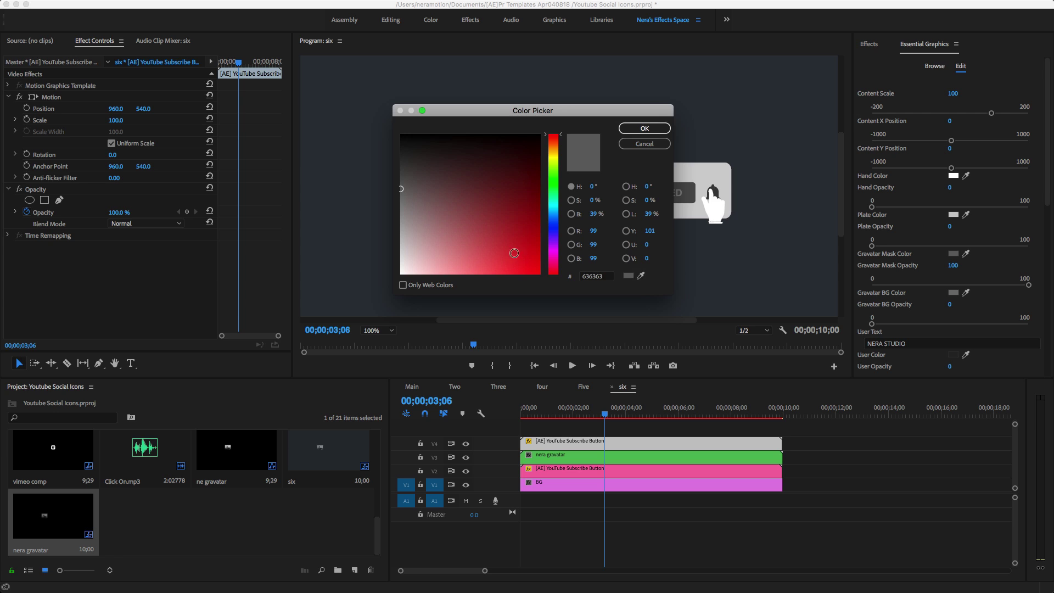
left_click(527, 249)
left_click(644, 129)
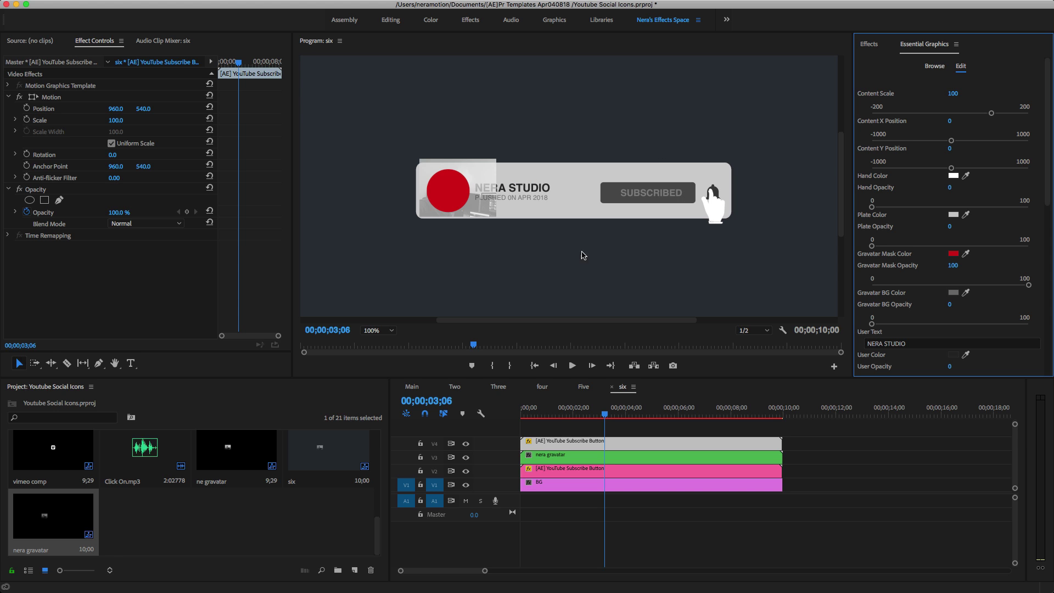
key("super+z")
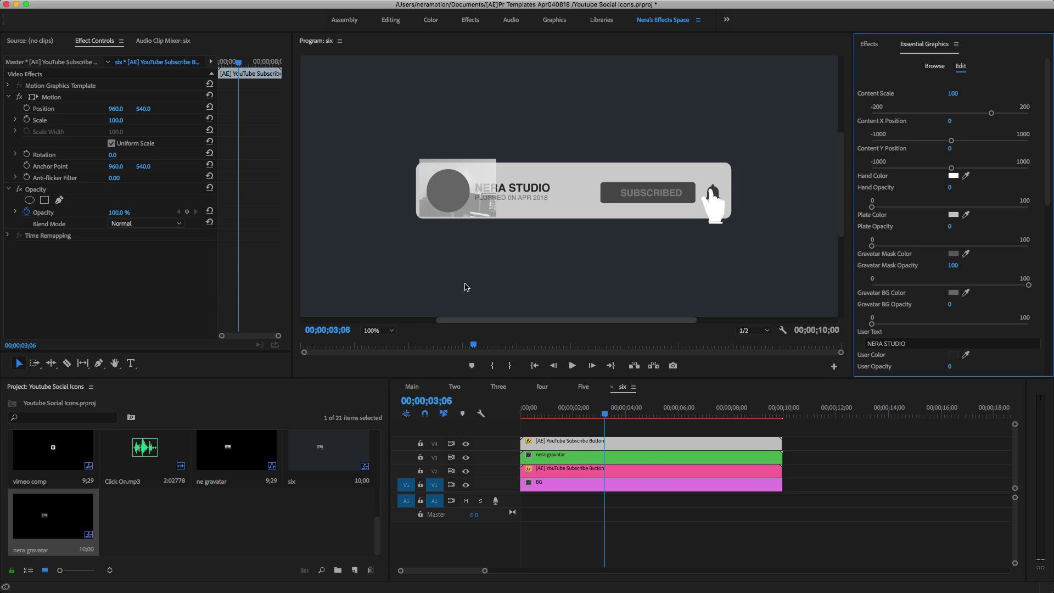
Apply the Track Matte Key effect to the nera gravatar clip on V3
left_click(561, 458)
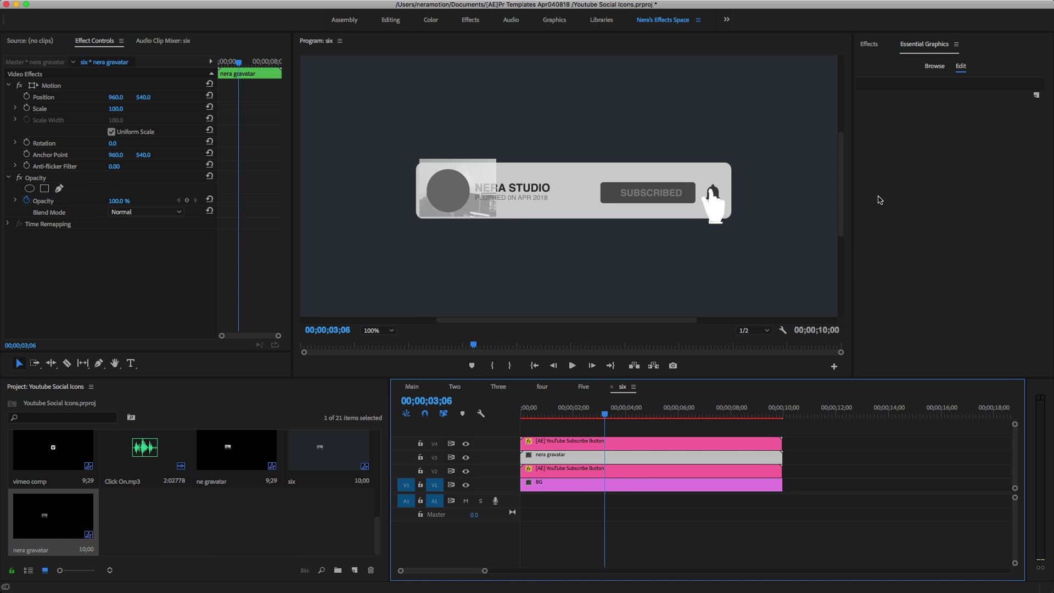
left_click(869, 47)
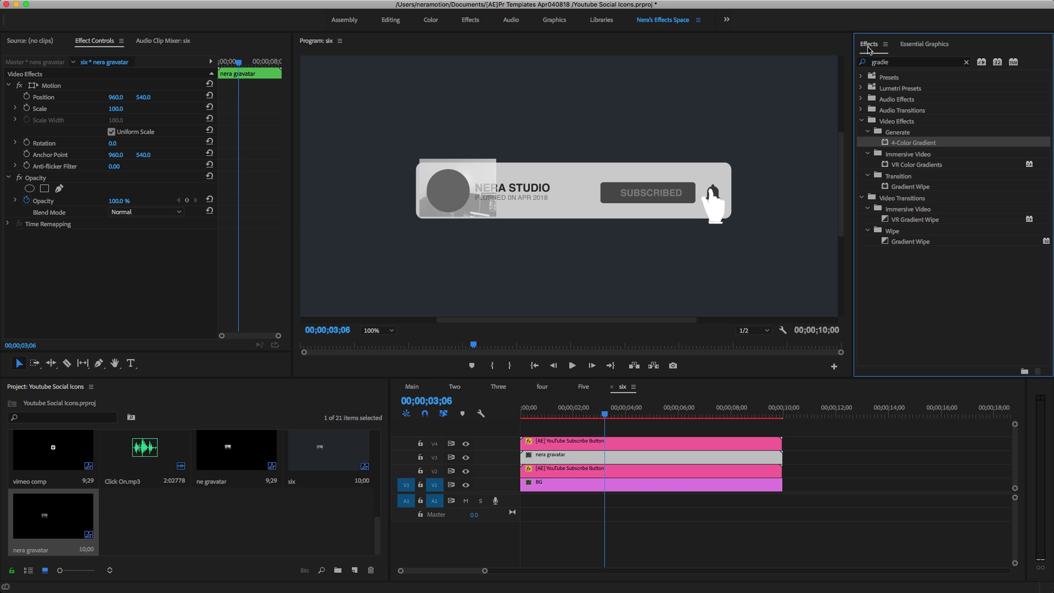
double_click(934, 62)
type("track")
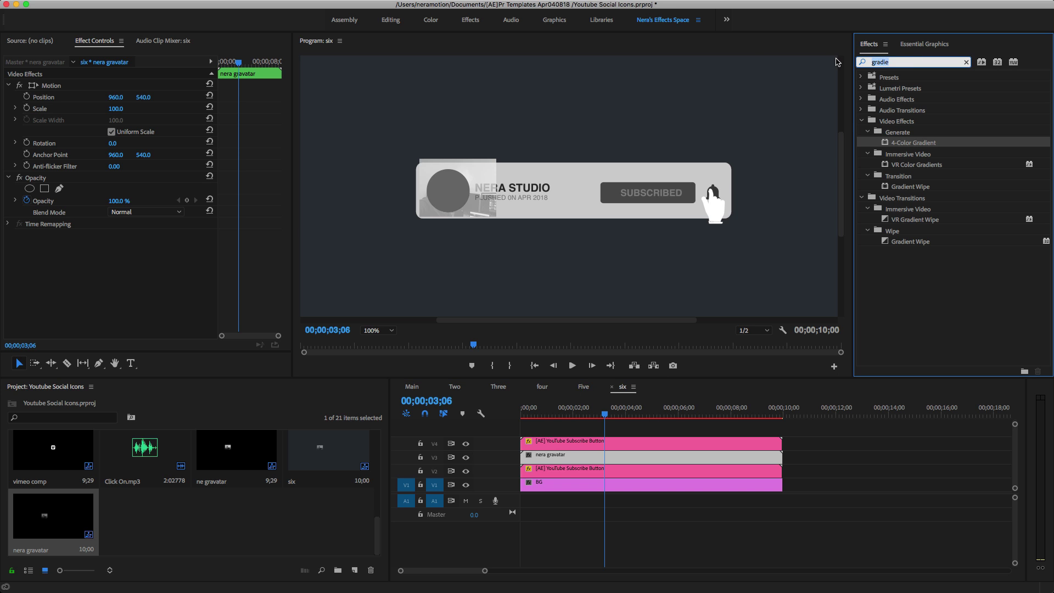
double_click(887, 143)
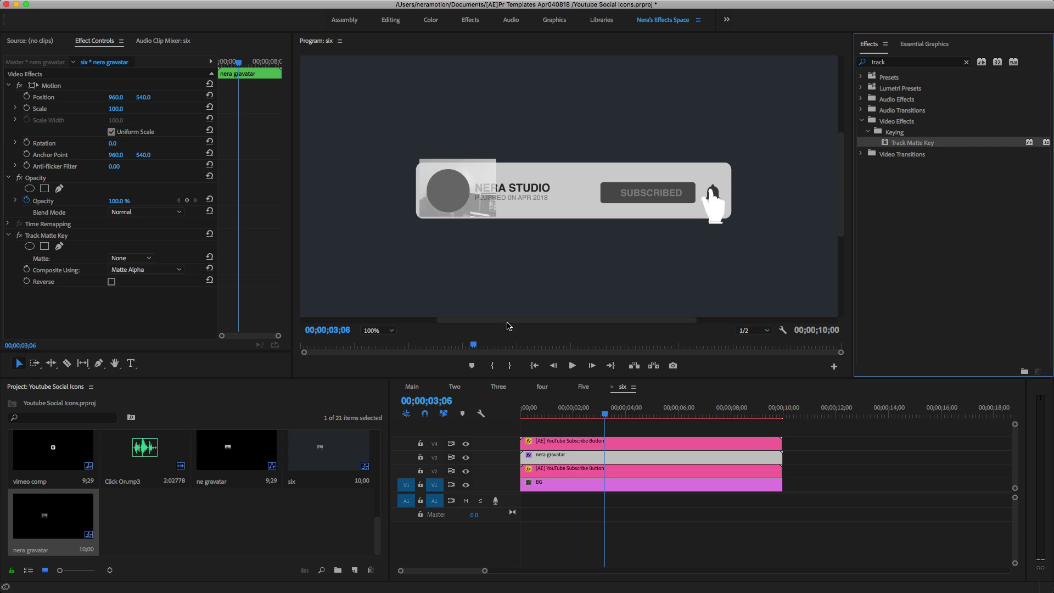
Set the Track Matte Key's matte to Video 4 on the nera gravatar clip
left_click(548, 461)
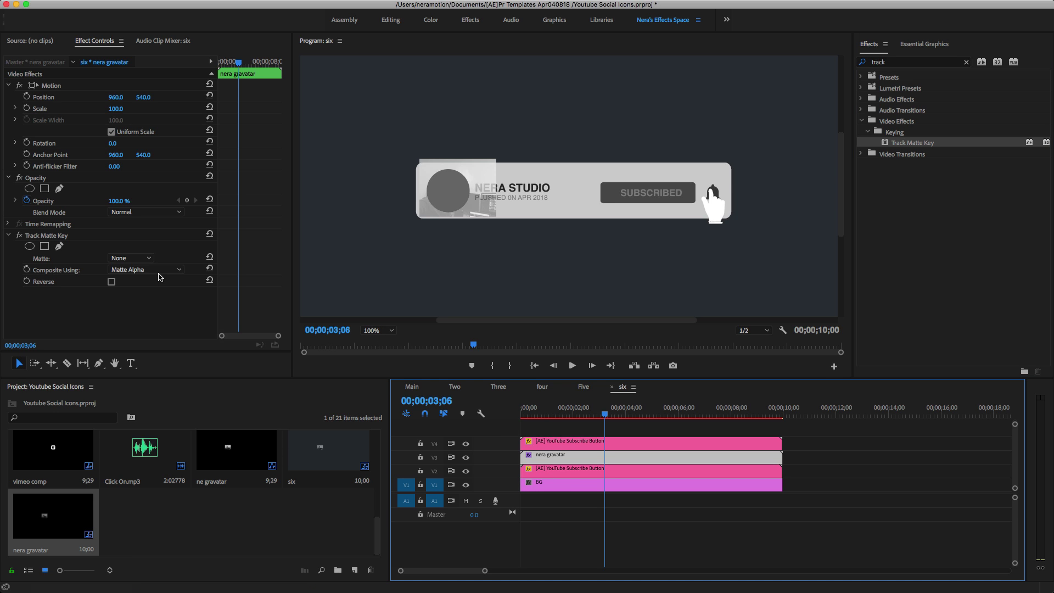
left_click(147, 259)
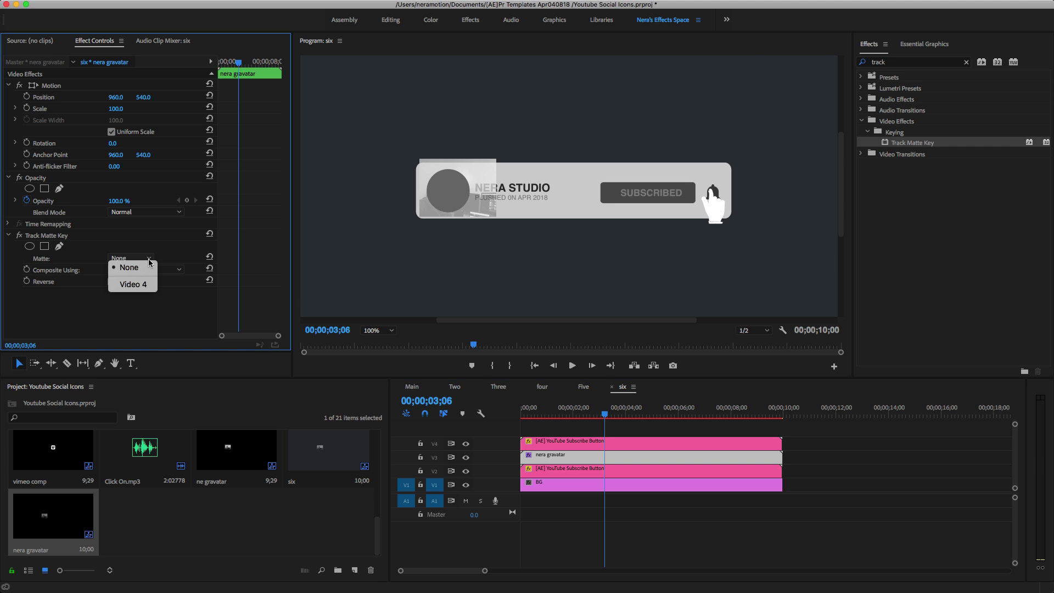
left_click(146, 288)
Review the masked gravatar animation over the first seconds of the sequence and inspect the V2 template's color, text and opacity properties
left_click(578, 420)
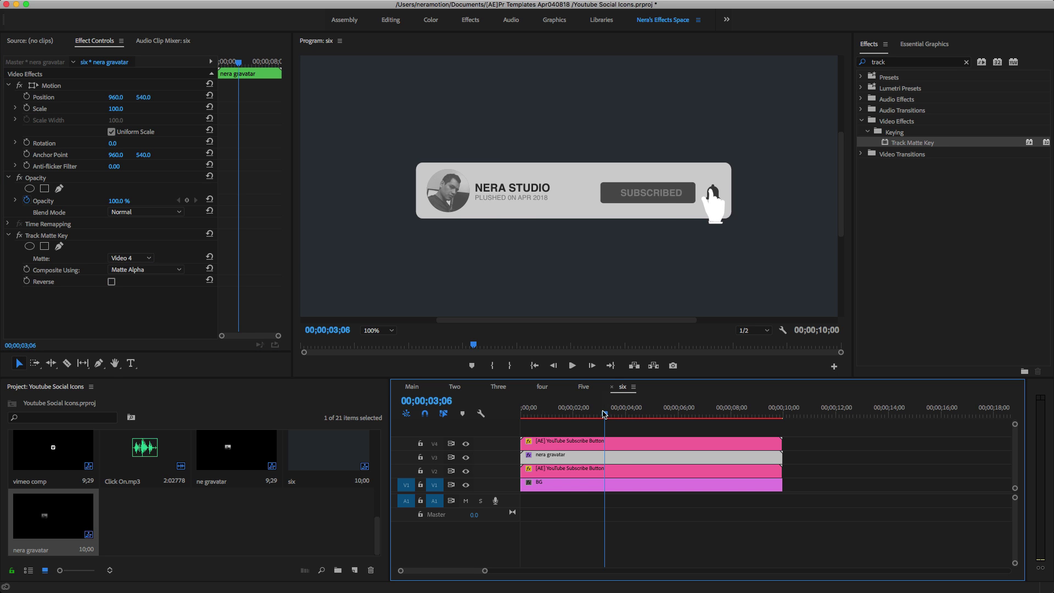
left_click_drag(578, 422, 591, 445)
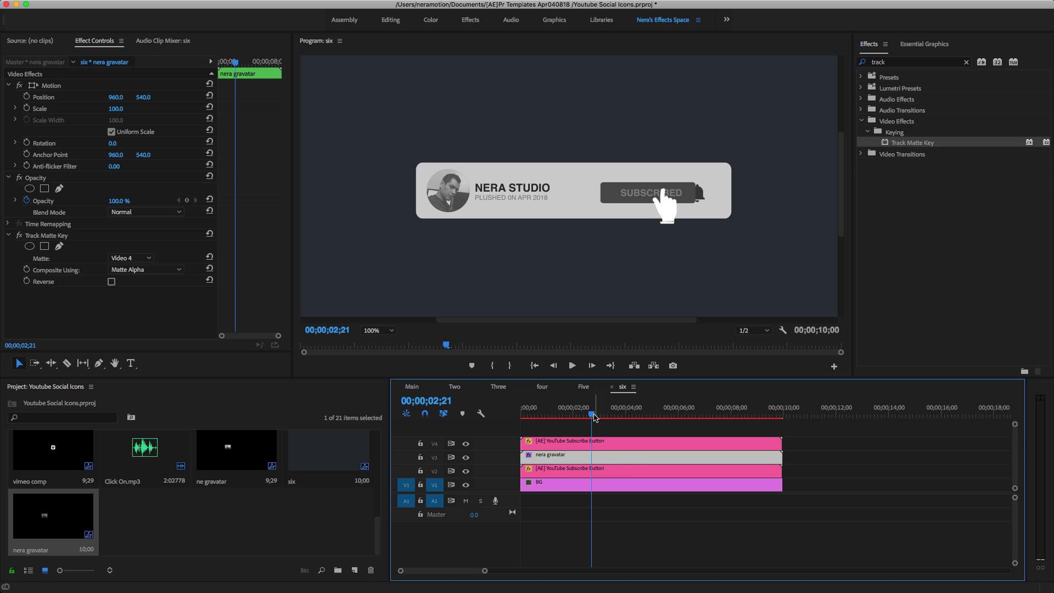
left_click_drag(594, 422, 635, 421)
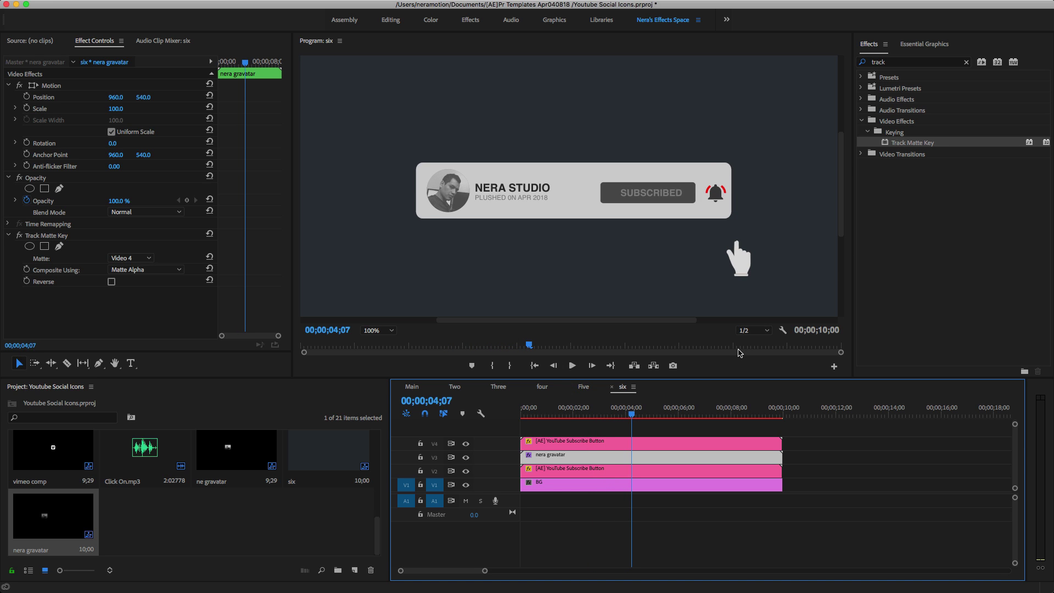
left_click(576, 471)
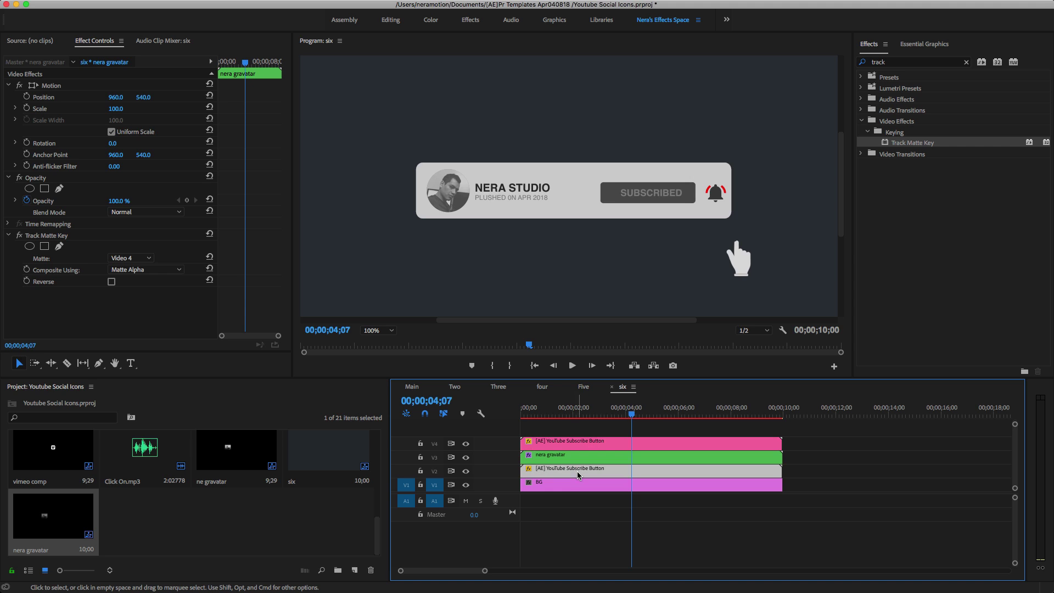
left_click(920, 45)
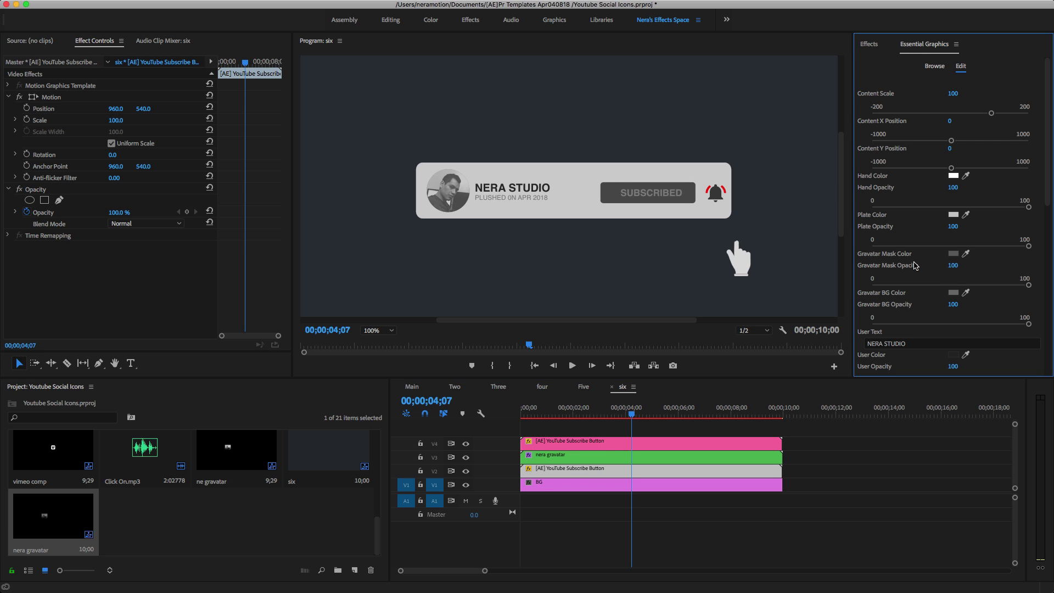
left_click_drag(1050, 160, 1038, 220)
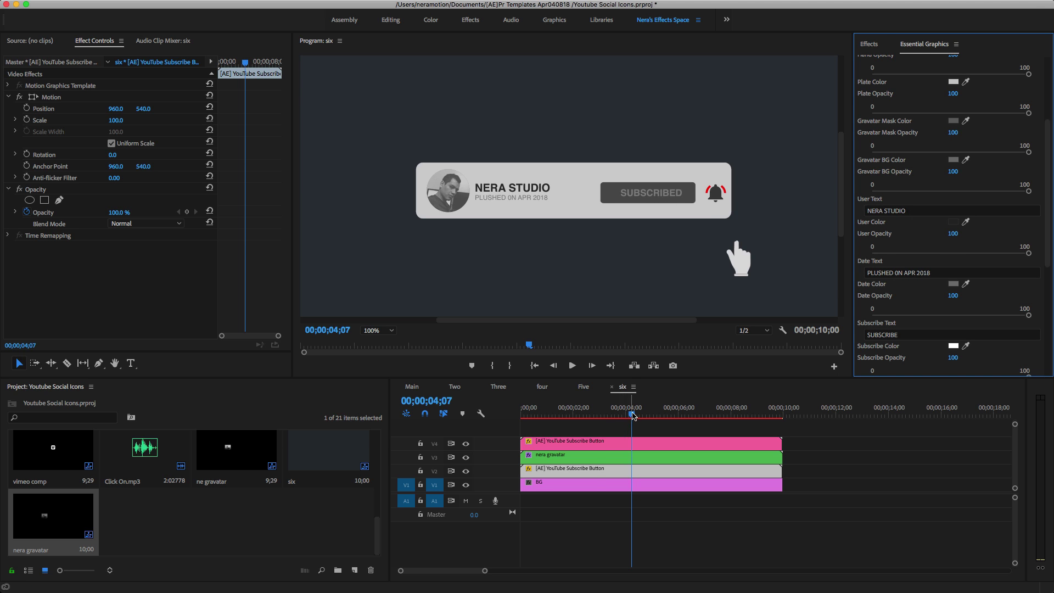
left_click(553, 419)
key("space")
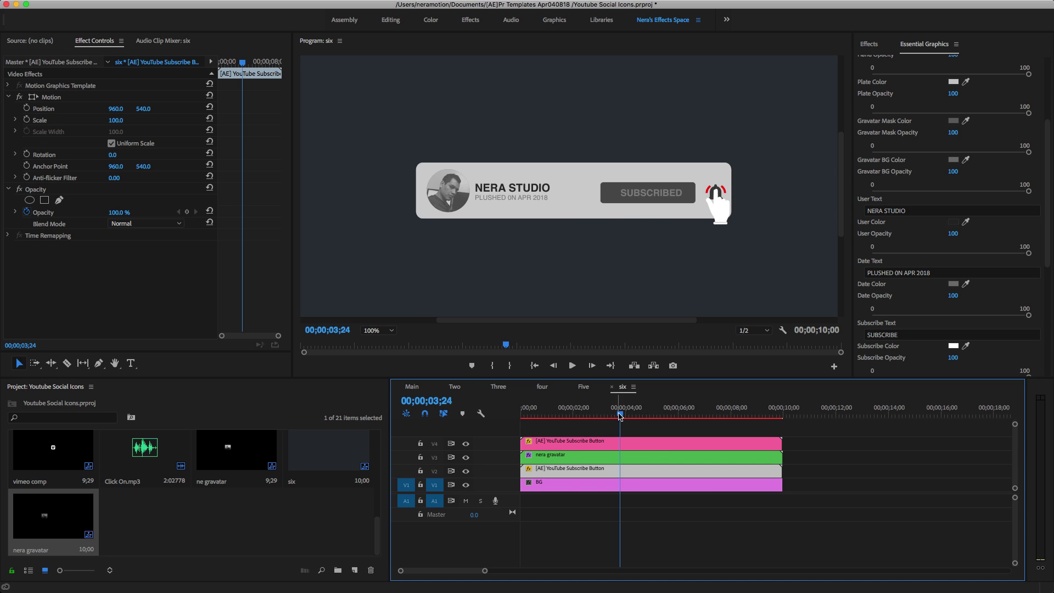
left_click(580, 419)
left_click_drag(573, 421, 639, 434)
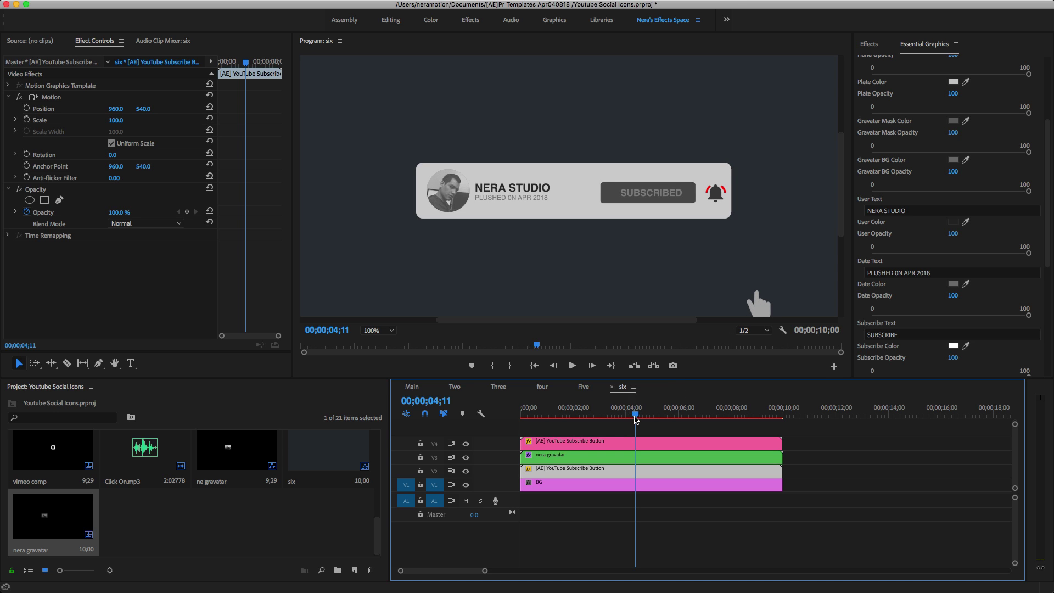
mouse_move(636, 419)
left_mouse_down()
mouse_move(558, 424)
mouse_move(636, 430)
left_mouse_up()
Create a new sequence named seven with the DSLR 1080p30 preset
left_click(558, 545)
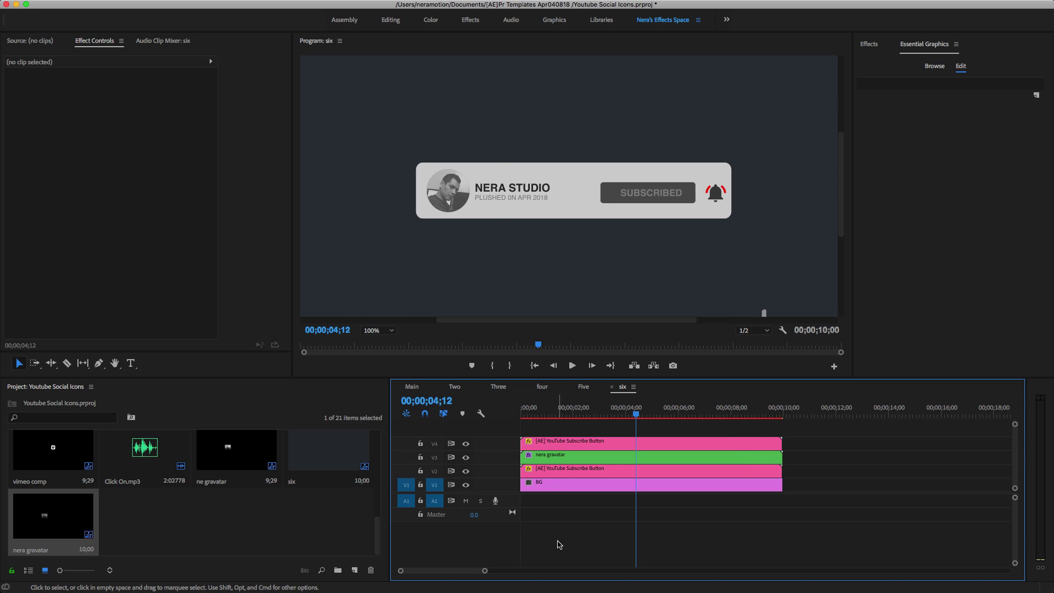
key("super+n")
type("seven")
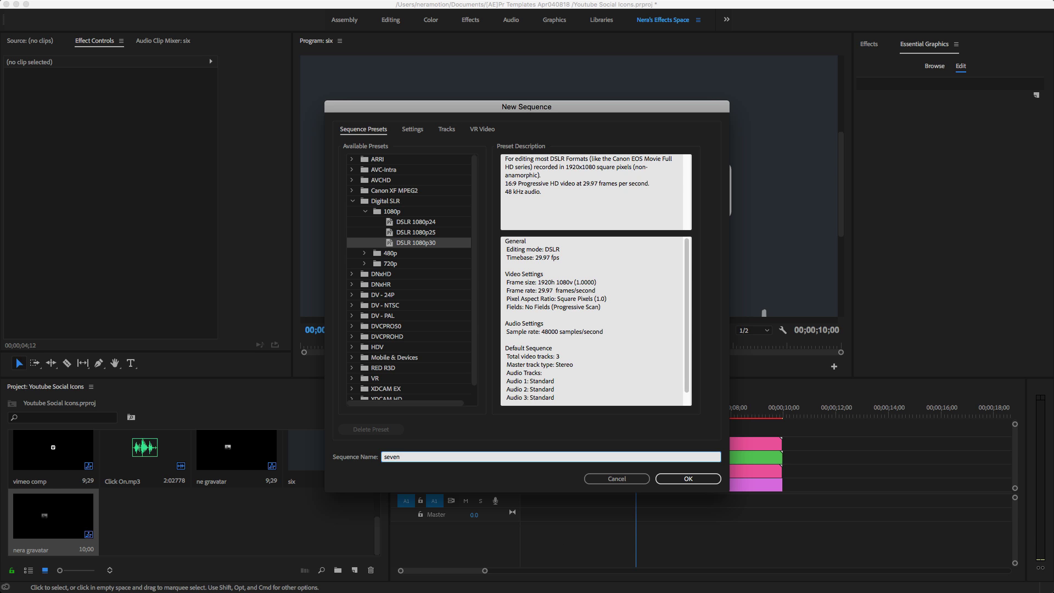
key("Return")
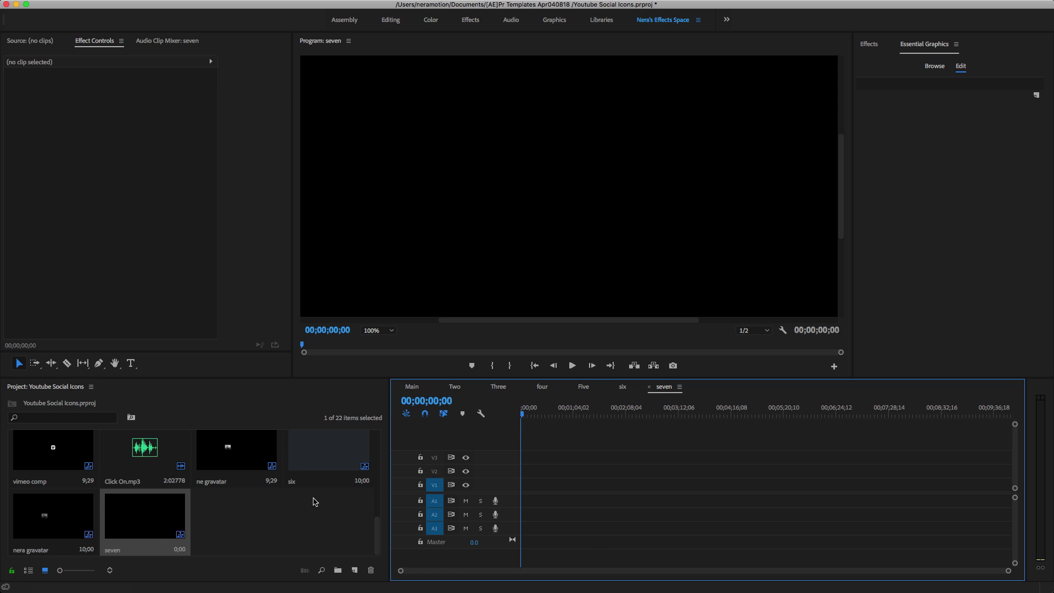
Place the BG clip at the start of V1 and delete all empty video and audio tracks
left_click_drag(377, 533, 378, 483)
left_click(60, 476)
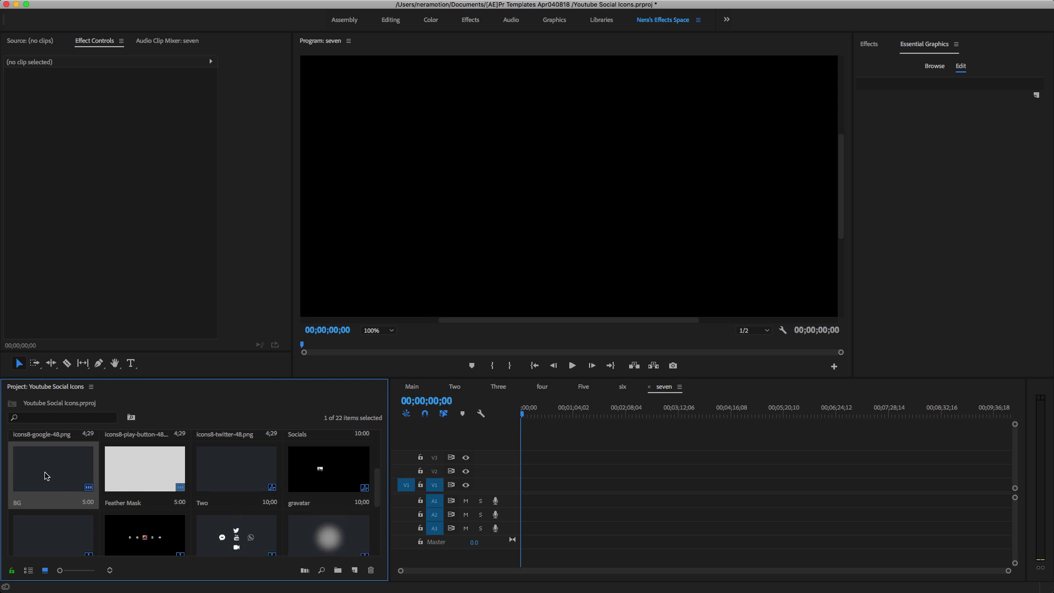
right_click(493, 477)
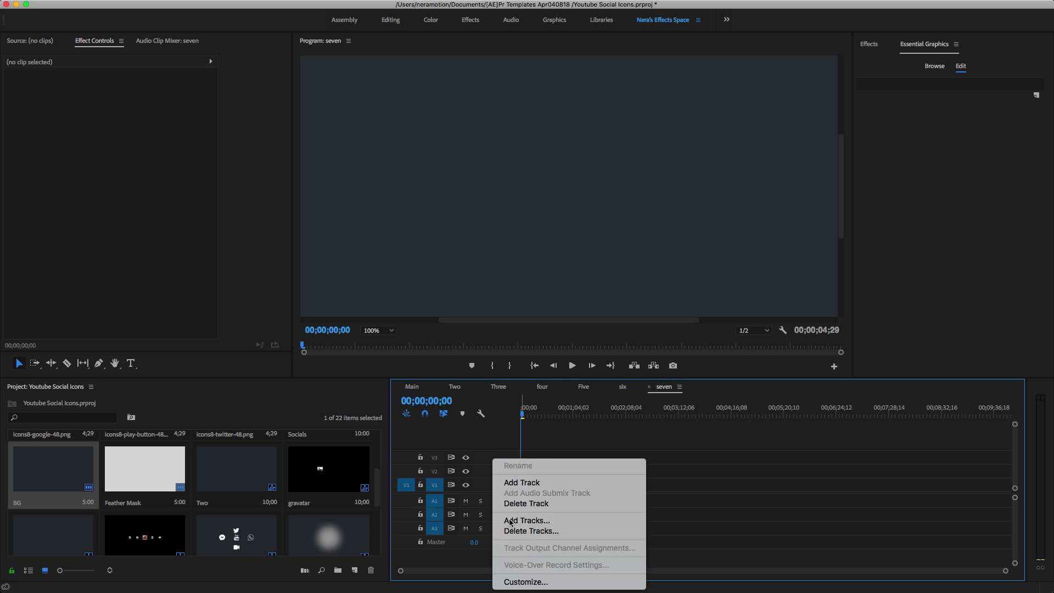
left_click(522, 532)
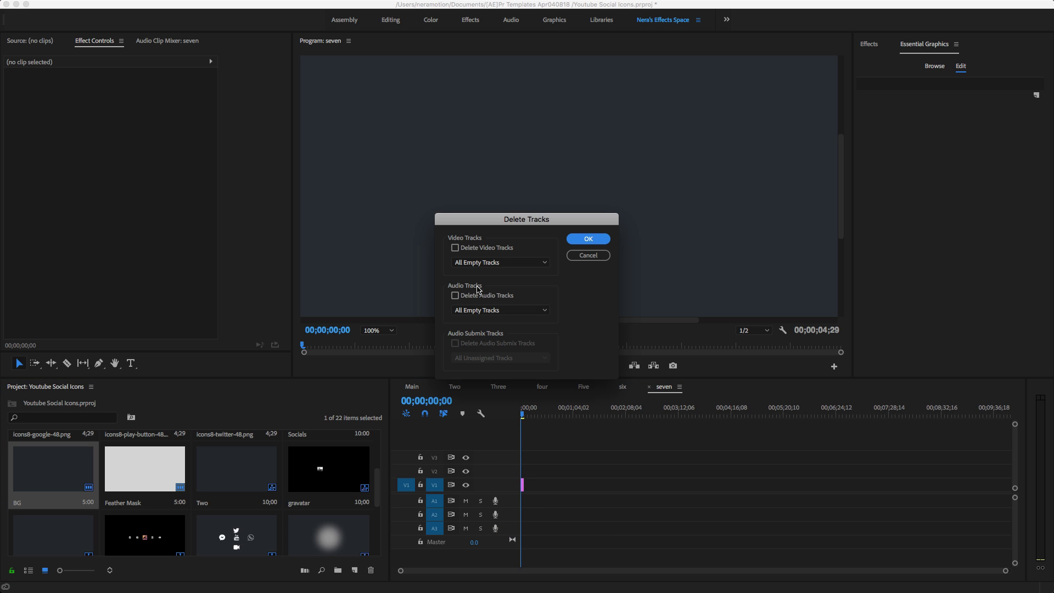
left_click(457, 298)
left_click(455, 249)
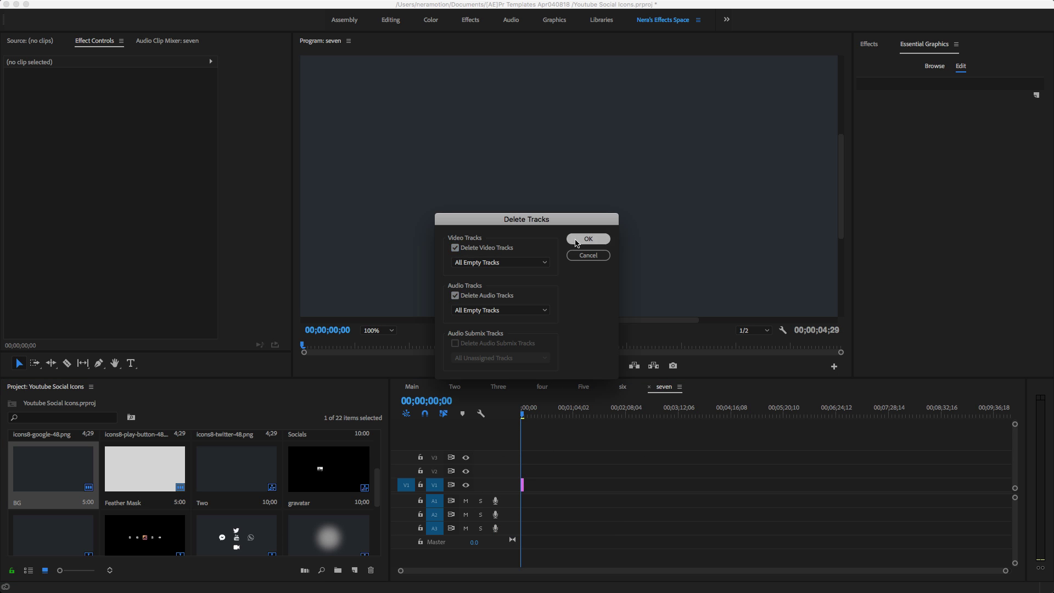
left_click(588, 239)
Extend the BG clip on V1 to end at 00;00;10;00
left_click(427, 403)
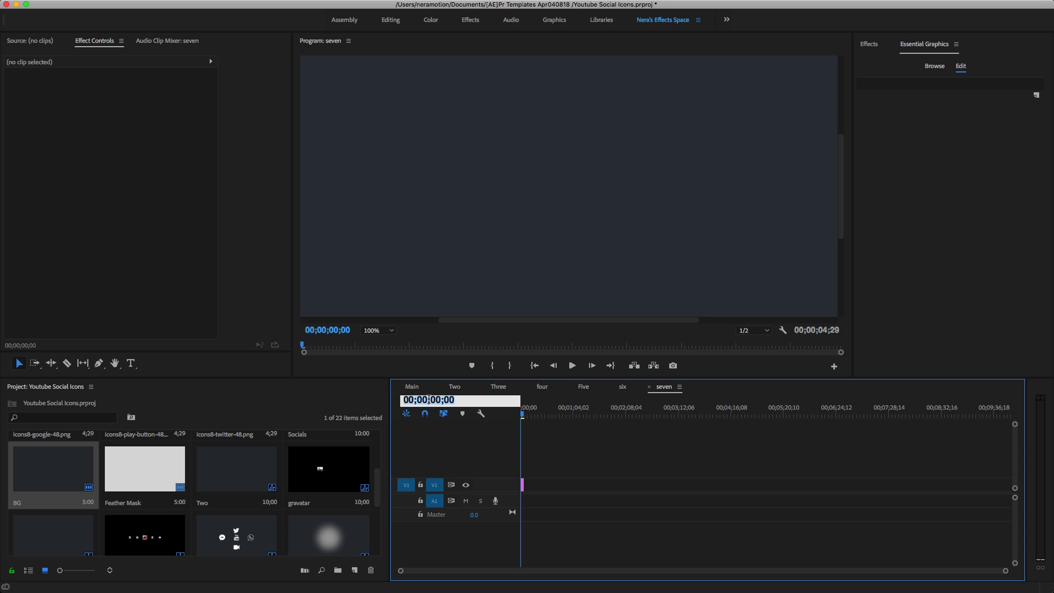
type("1000")
key("Return")
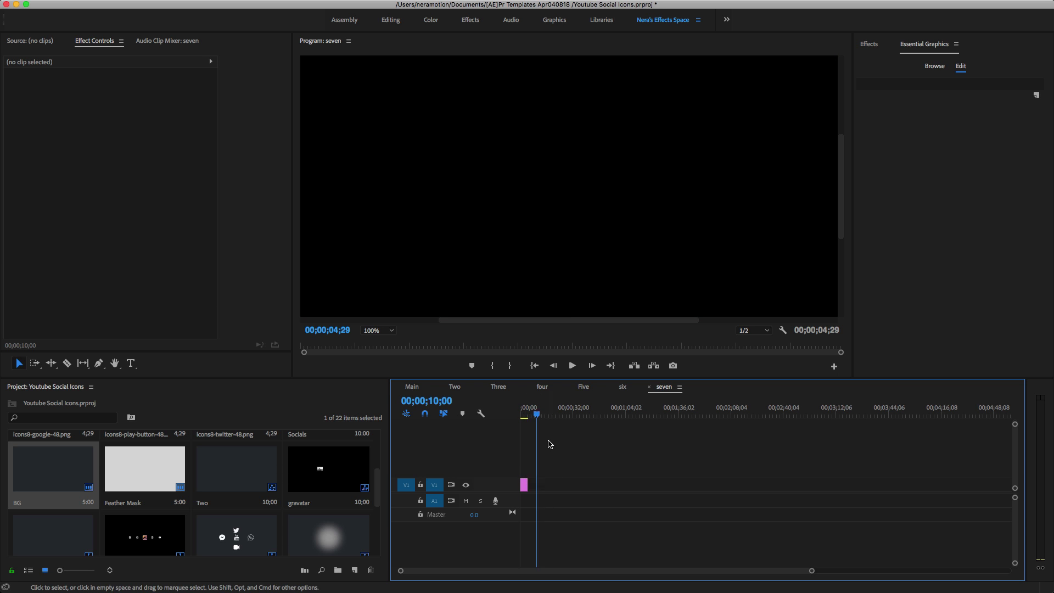
left_click_drag(586, 485, 652, 485)
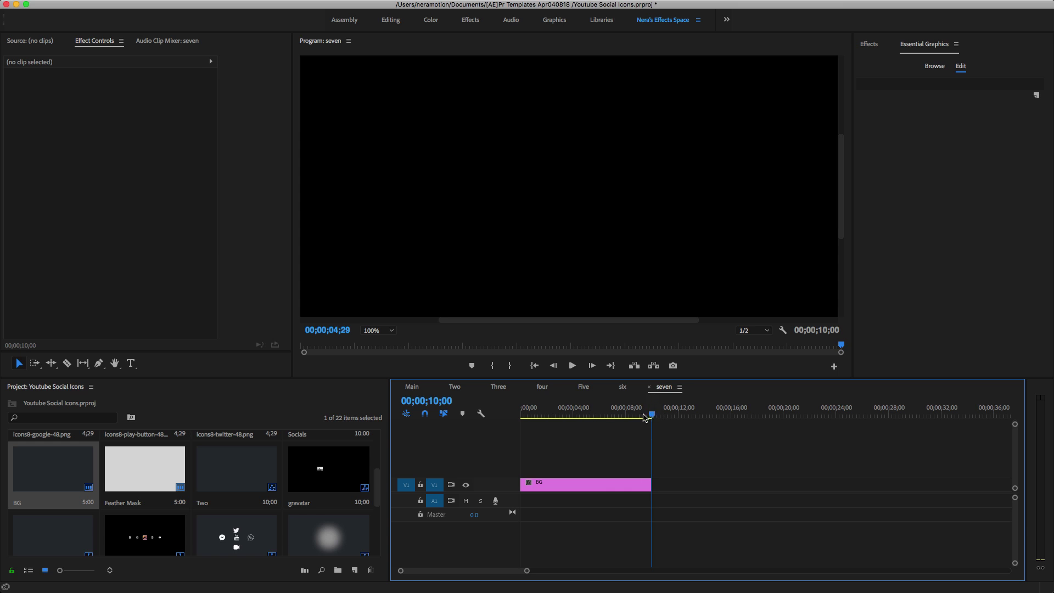
left_click(600, 417)
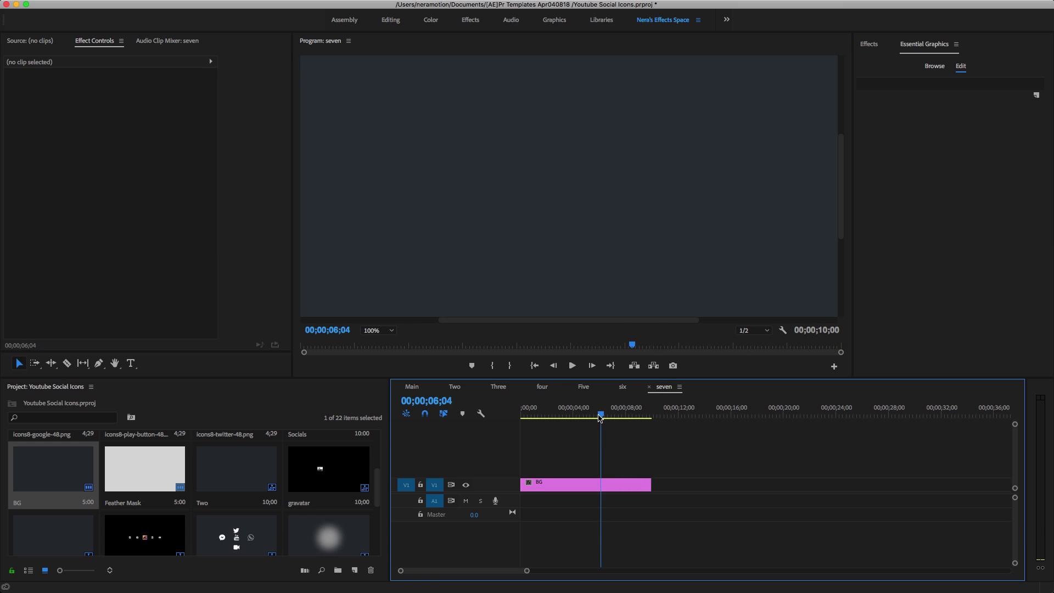
Play the Main sequence to preview its five social media icons animation around the portrait
left_click(934, 67)
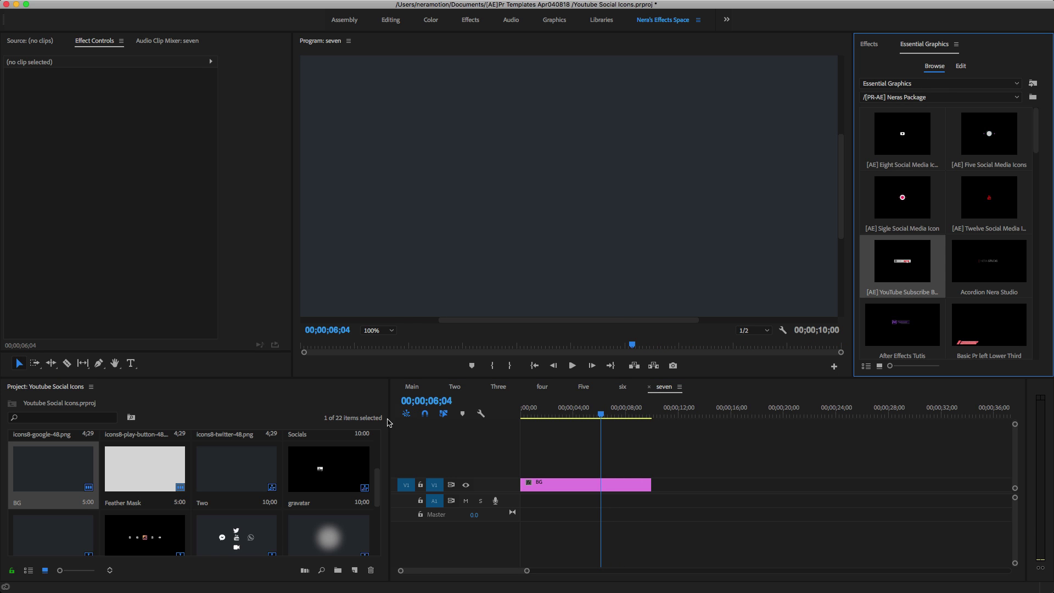
left_click(412, 387)
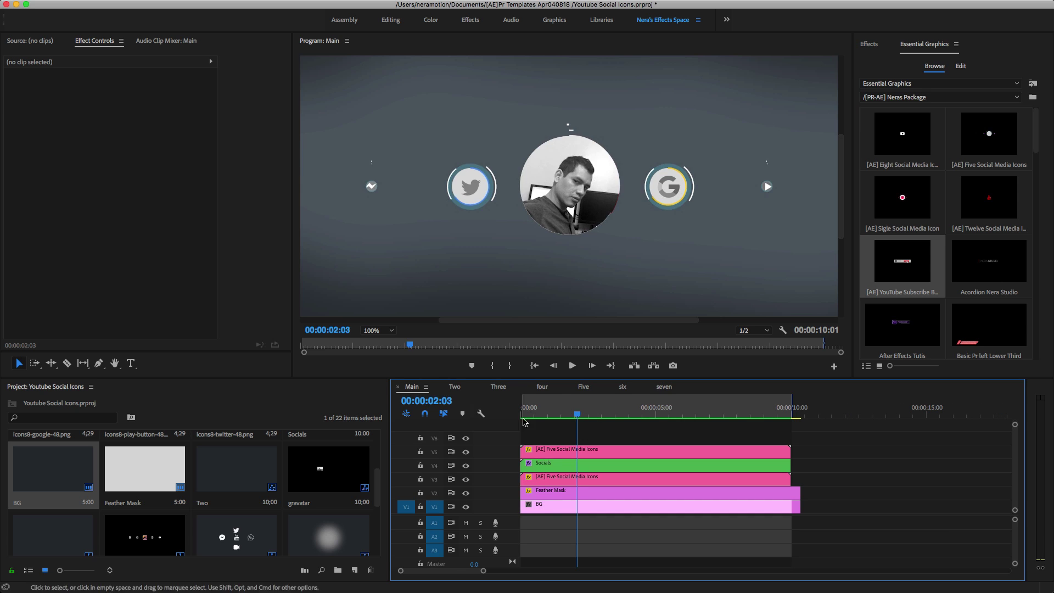
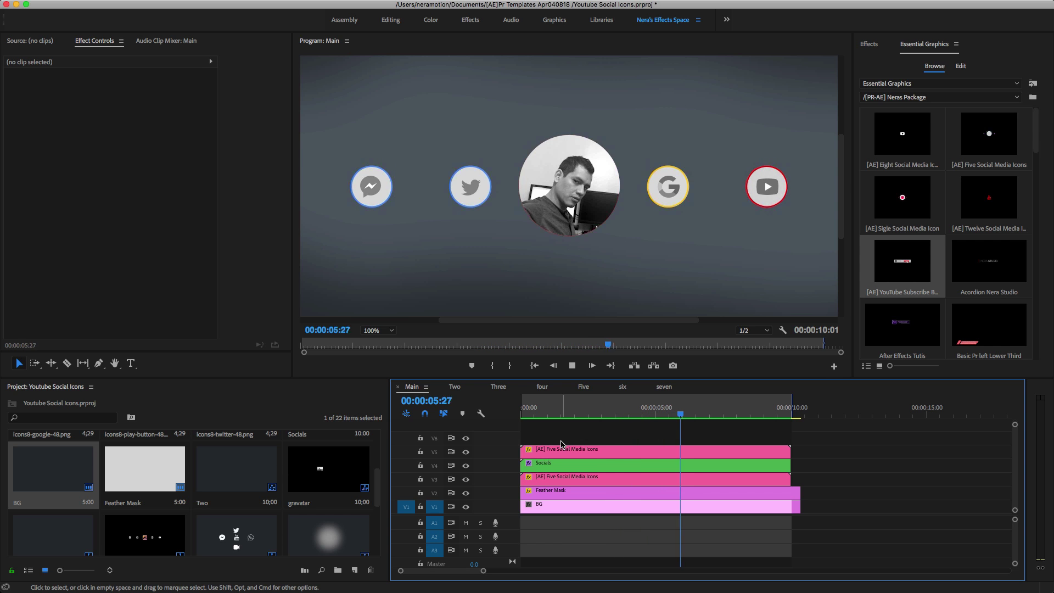
key("space")
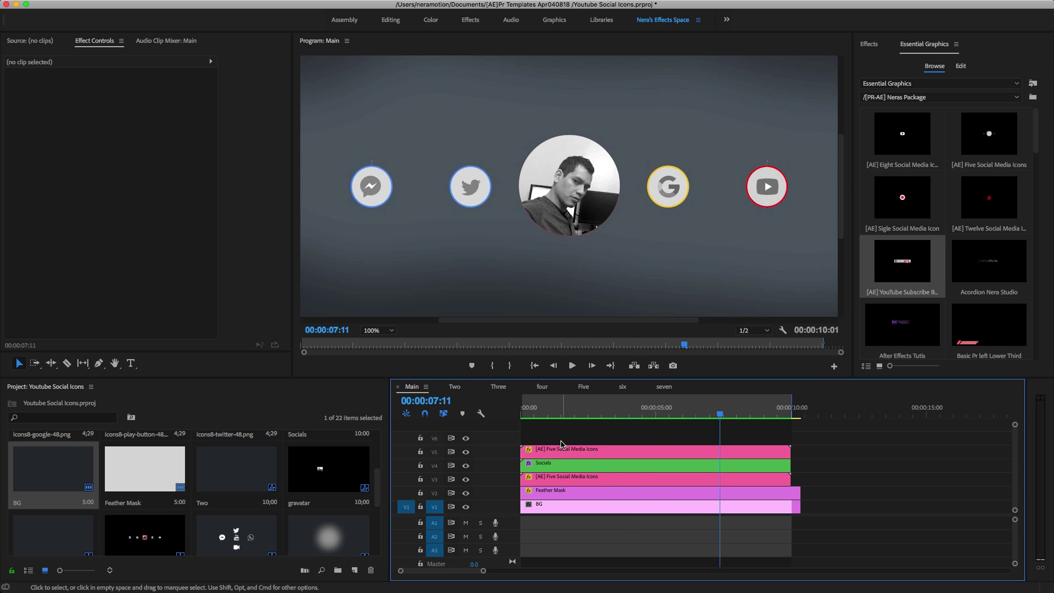
Return to the seven sequence and add the [AE] Five Social Media Icons template on V2 above the BG clip
left_click(664, 386)
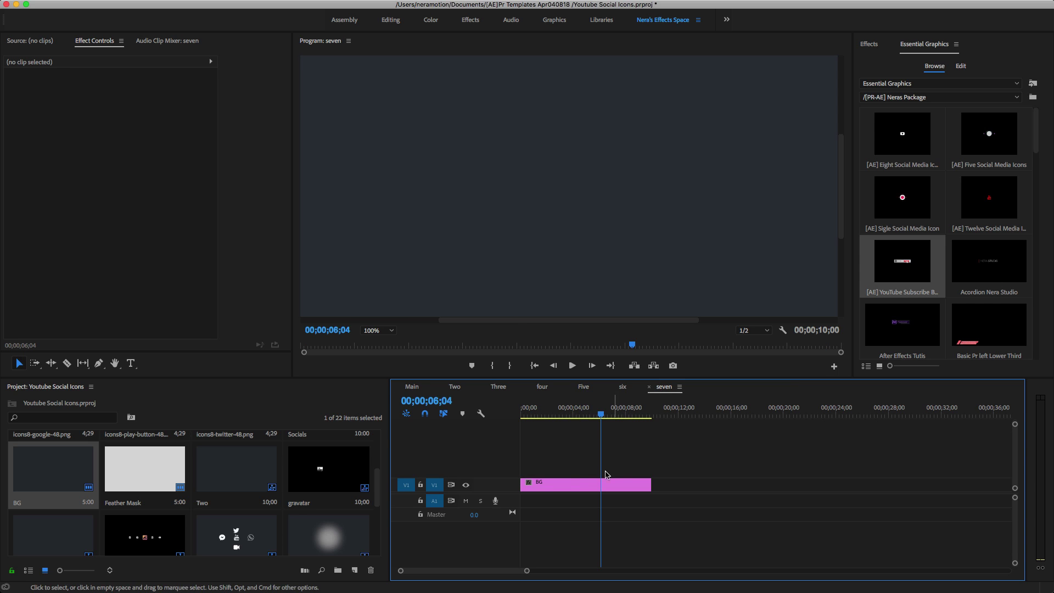
left_click_drag(600, 418, 551, 420)
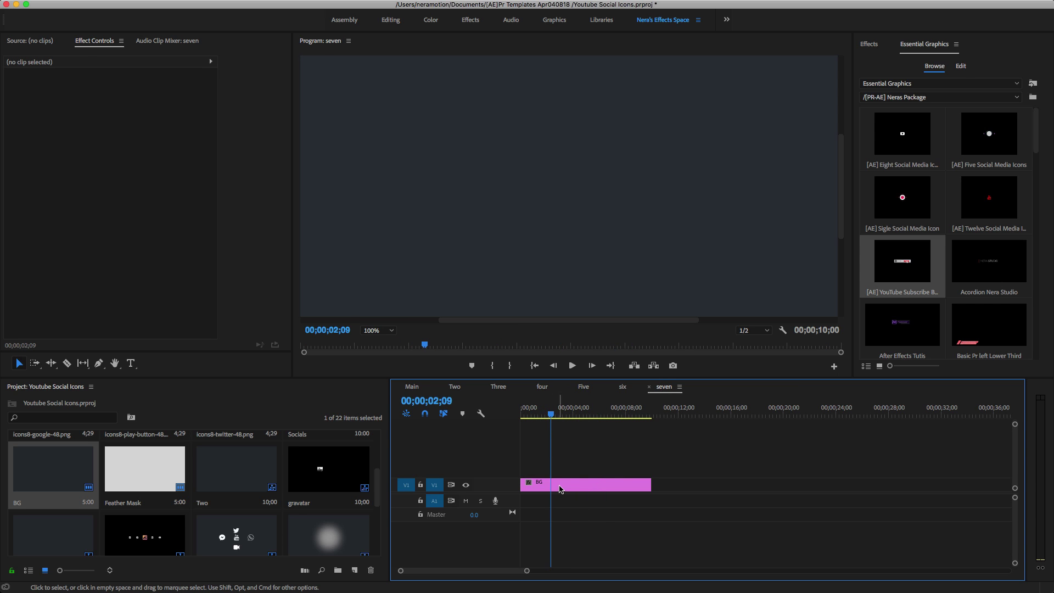
left_click(560, 488)
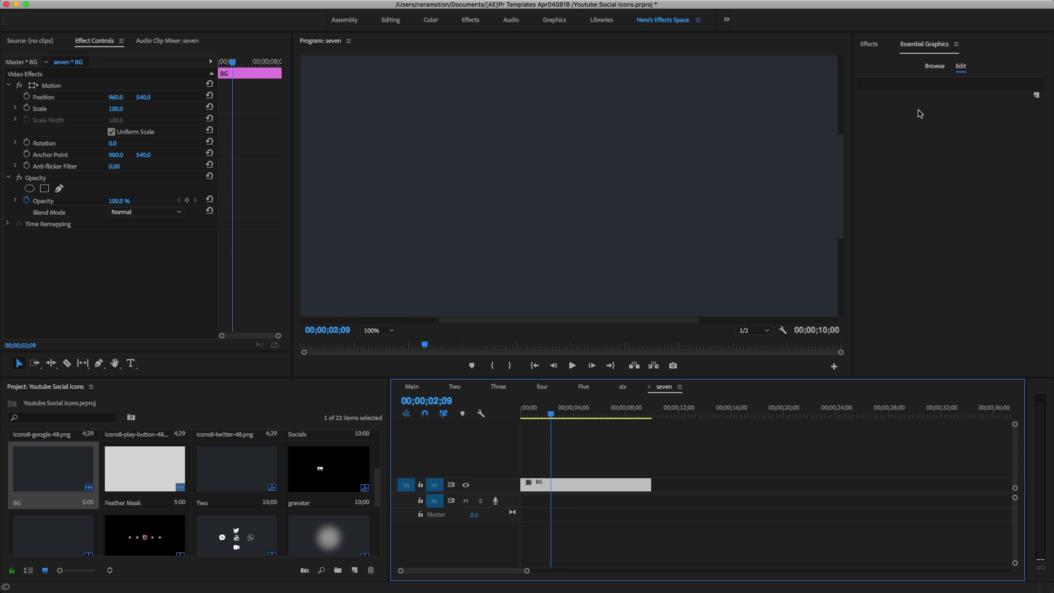
left_click(934, 67)
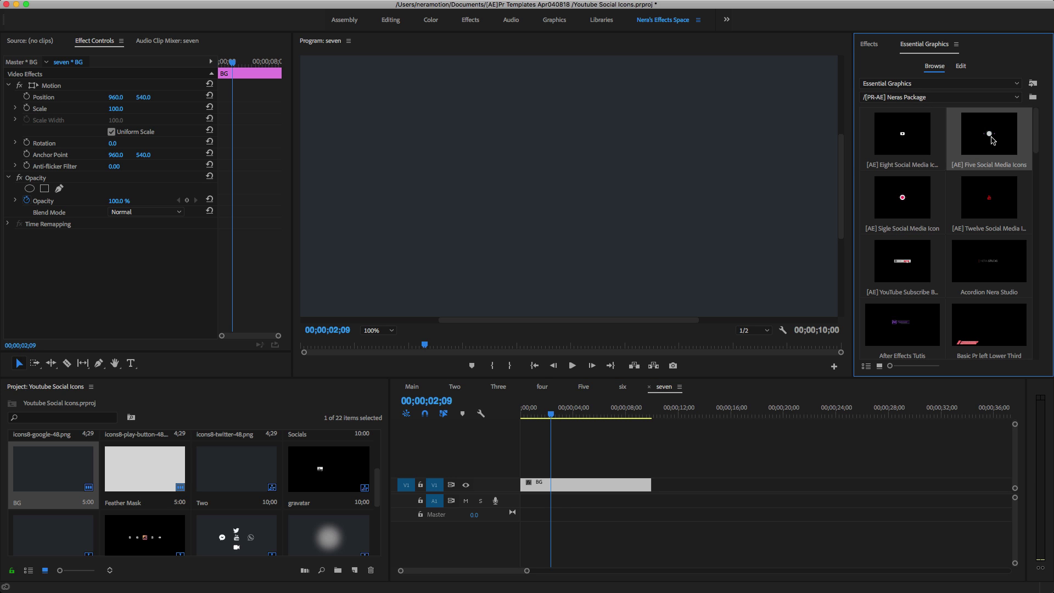
left_click_drag(973, 168, 565, 471)
left_click(566, 472)
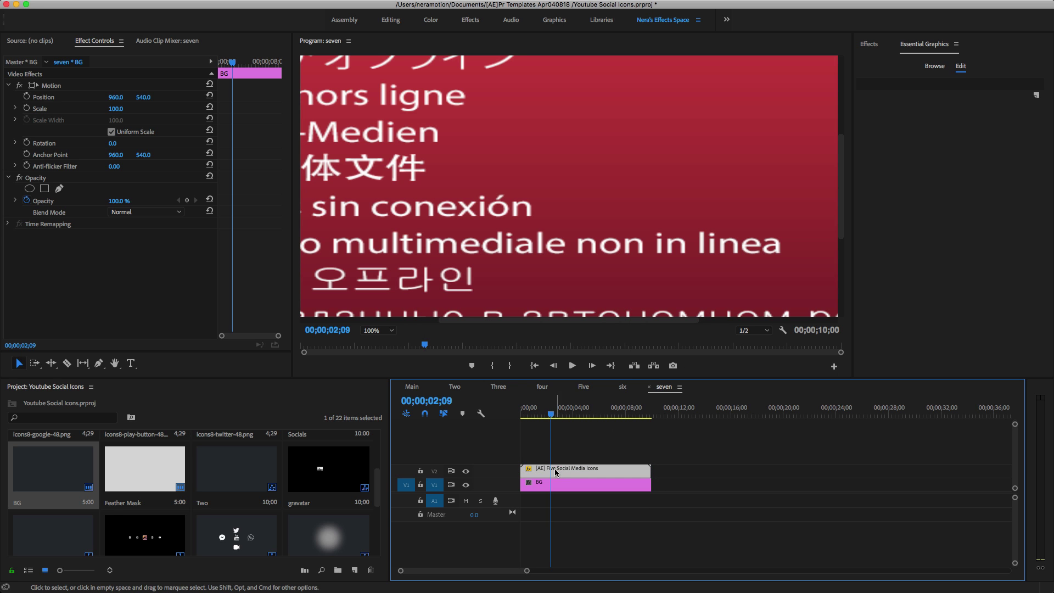
left_click(929, 67)
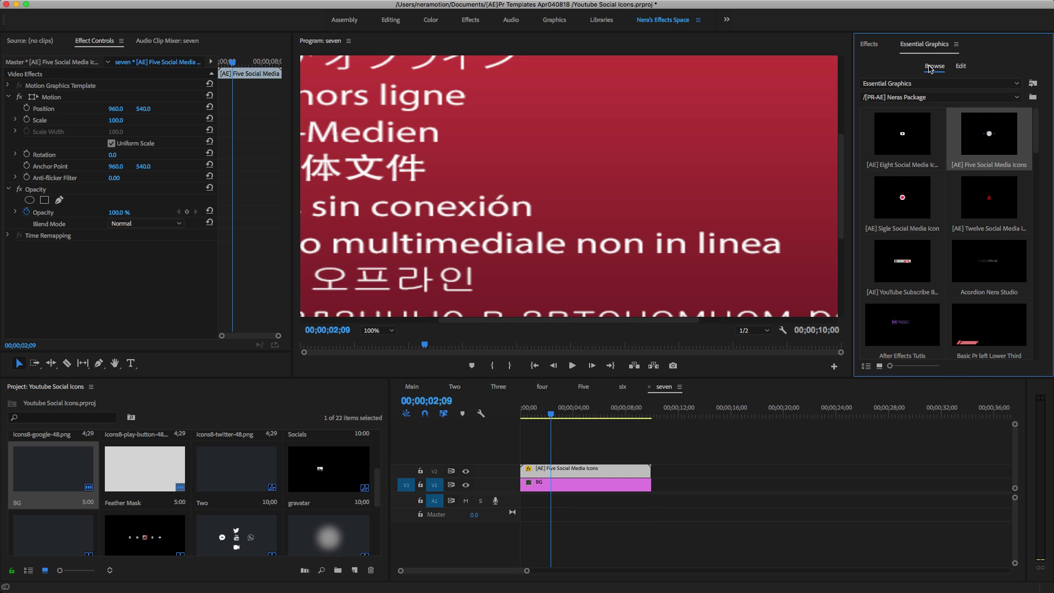
Add the [AE] Twelve Social Media Icons template on V3 above the Five Social Media Icons clip and move the playhead to 00;00;05;09
left_click(904, 149)
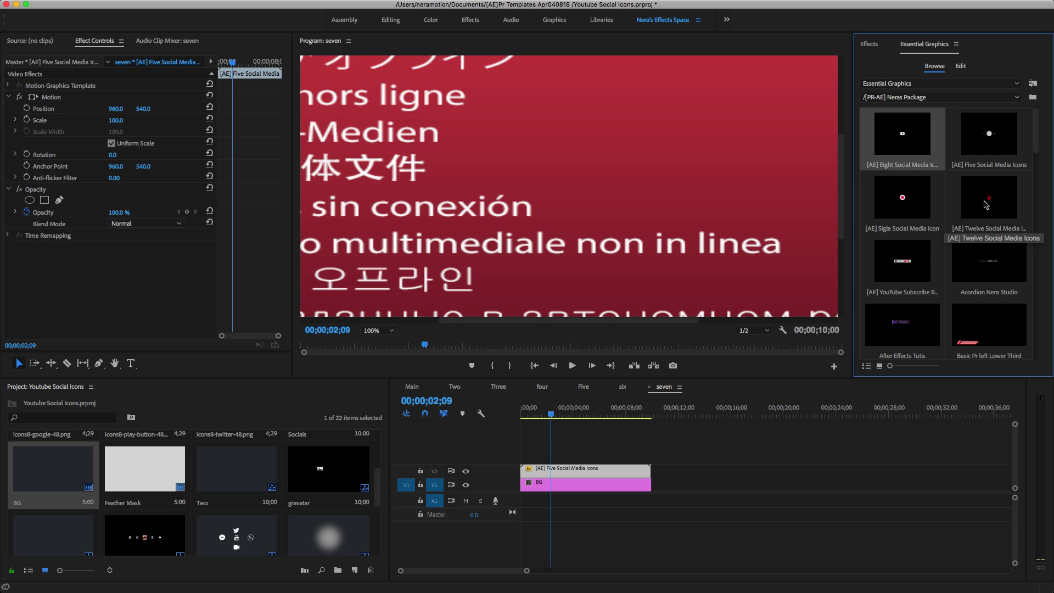
left_click_drag(987, 204, 521, 462)
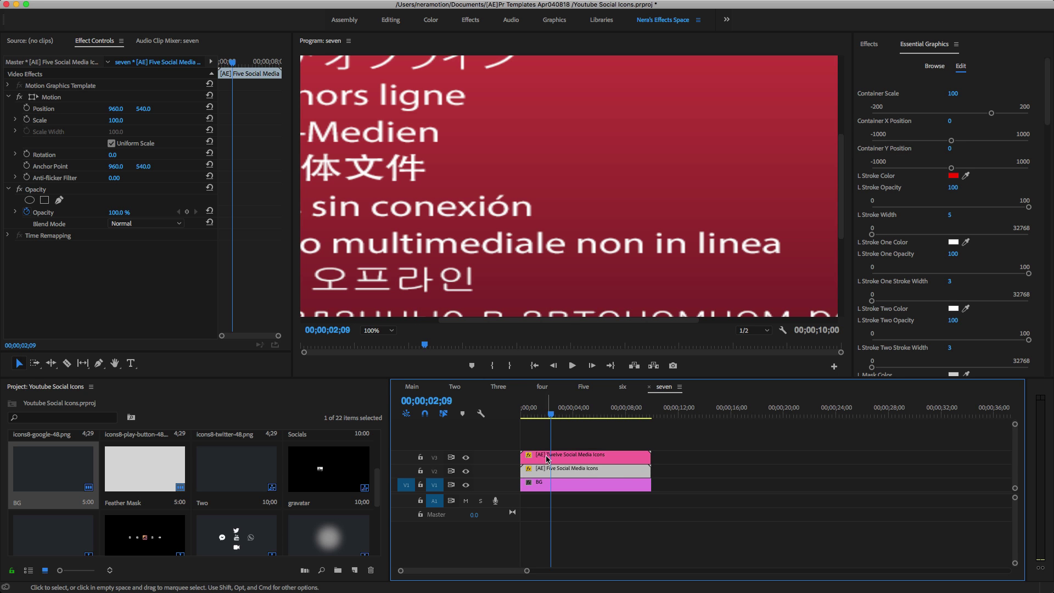
mouse_move(552, 417)
left_mouse_down()
mouse_move(605, 419)
mouse_move(554, 420)
left_mouse_up()
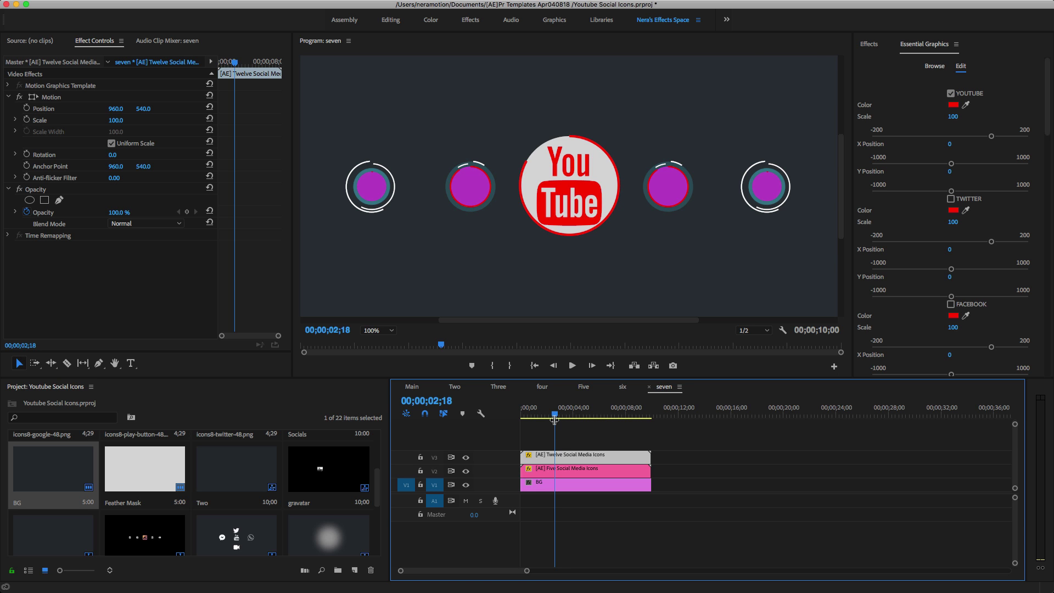
left_click_drag(555, 417, 591, 429)
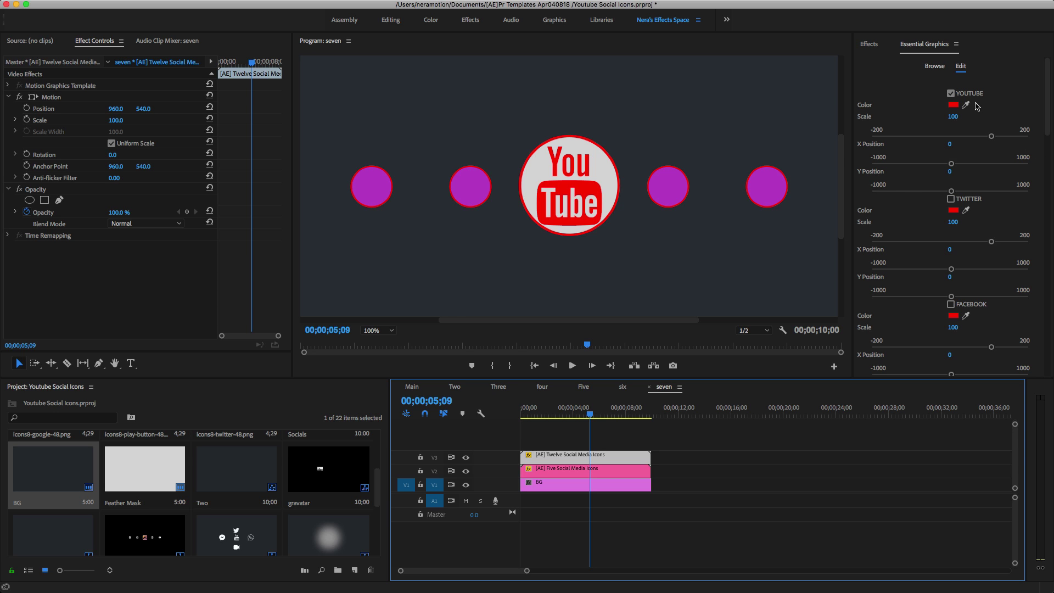
Try the Twitter and Facebook icons one at a time in the central circle, and switch back to the YouTube icon
left_click(952, 94)
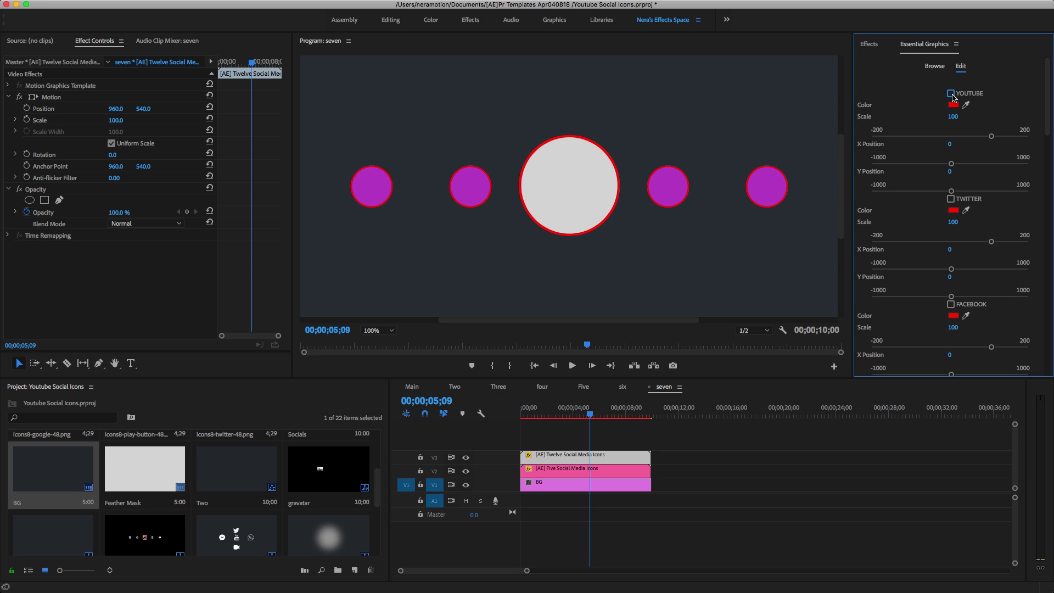
left_click(952, 199)
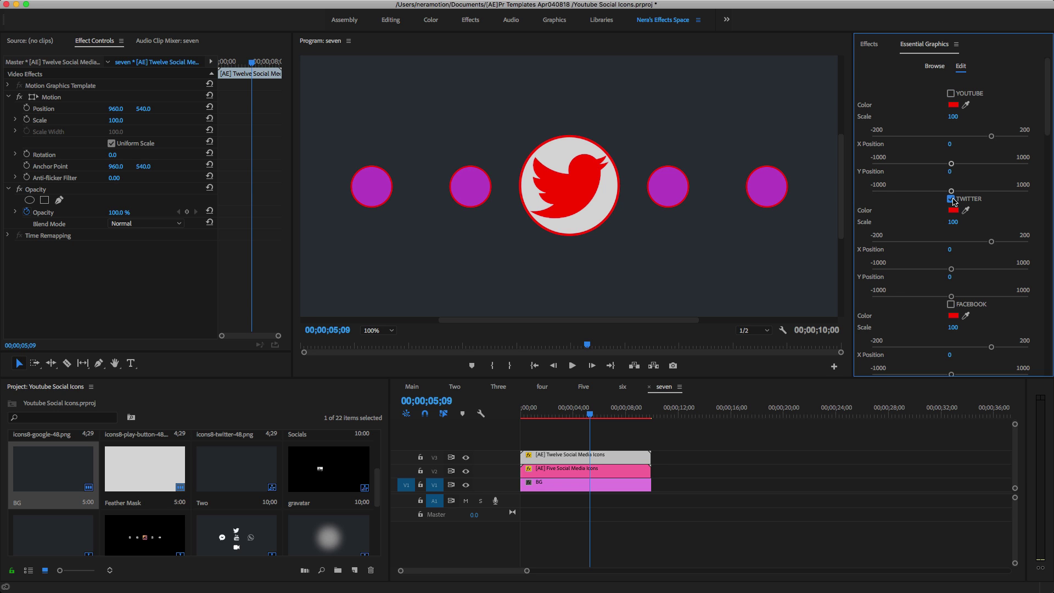
left_click(951, 199)
left_click(952, 304)
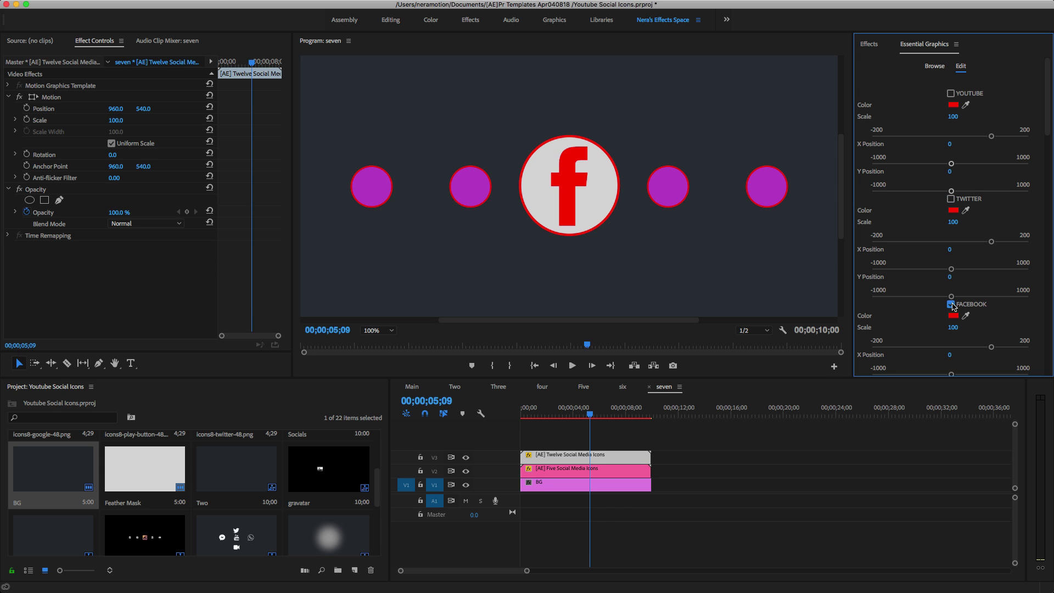
left_click(952, 305)
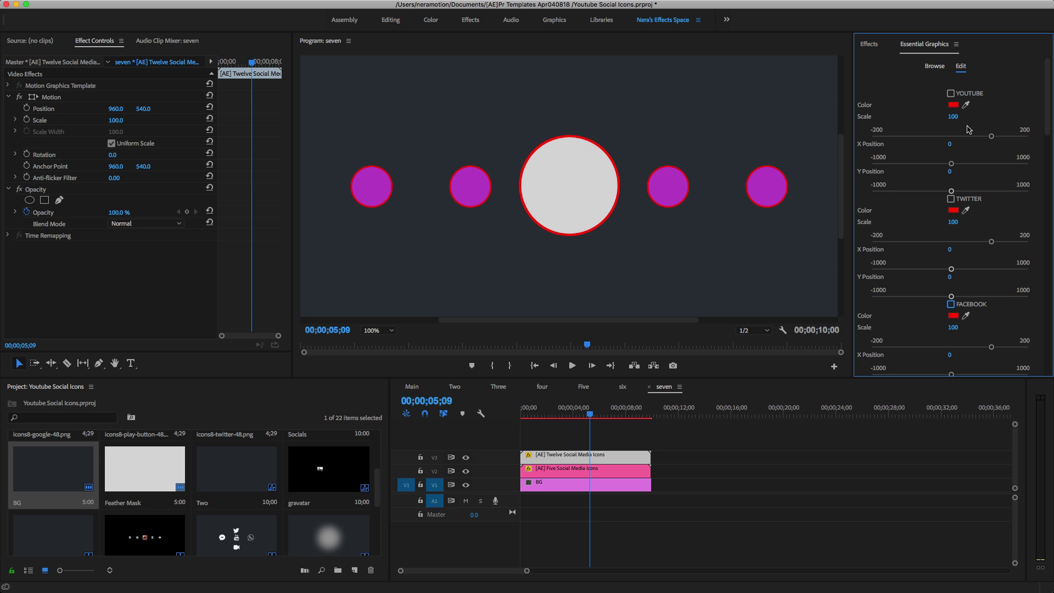
left_click(952, 94)
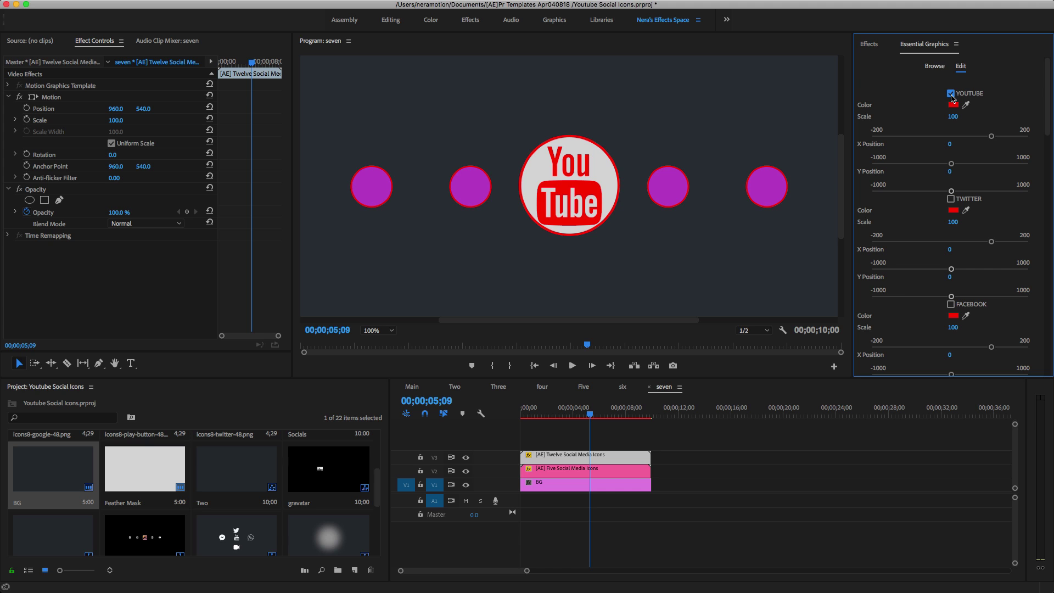
Make the YouTube icon white, scale it to 29 and set its X position to -359 to fit the outermost circle
left_click(953, 104)
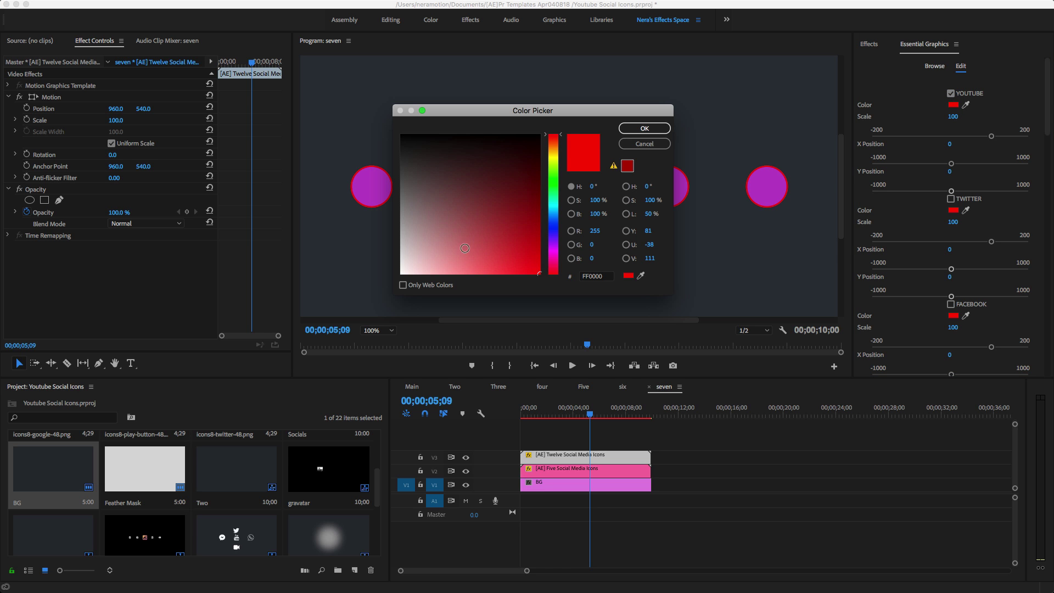
left_click_drag(432, 256, 364, 286)
left_click(645, 128)
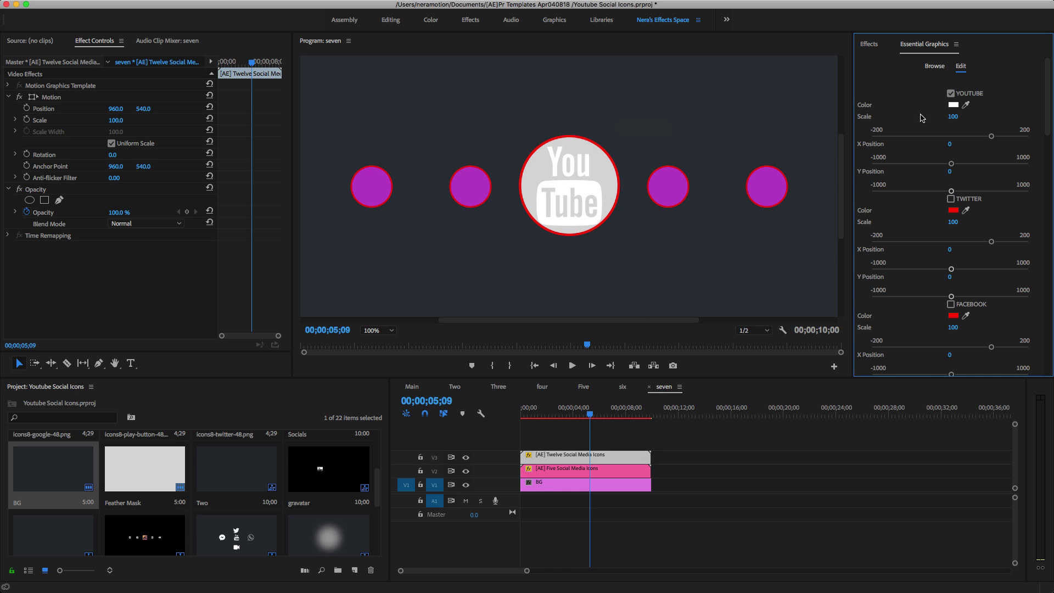
left_click_drag(954, 117, 831, 144)
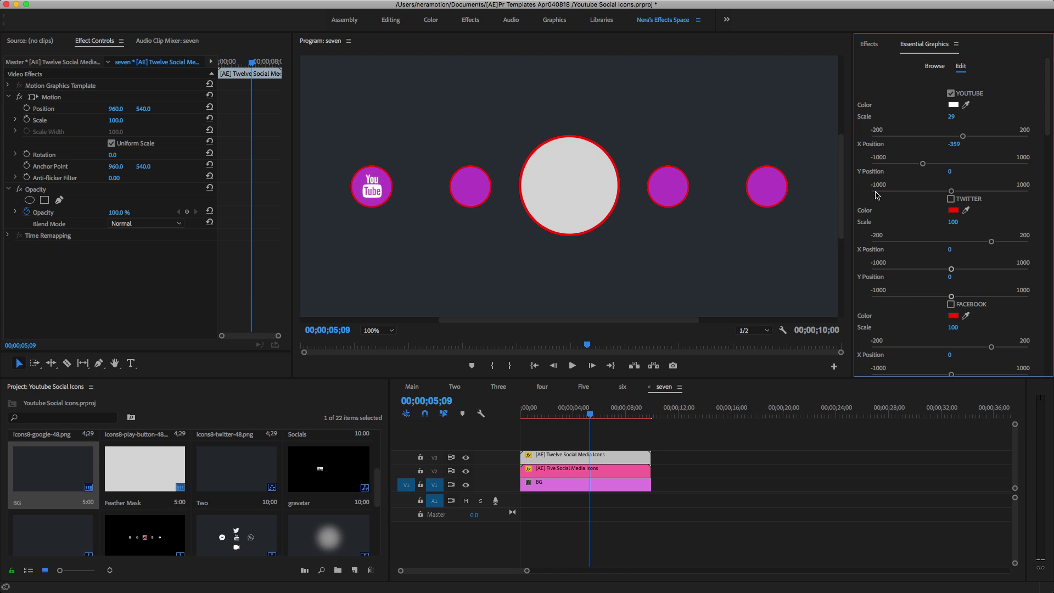
Enable the Twitter icon in white, scaled to 27, with its X position at -178 inside the second circle
left_click(951, 199)
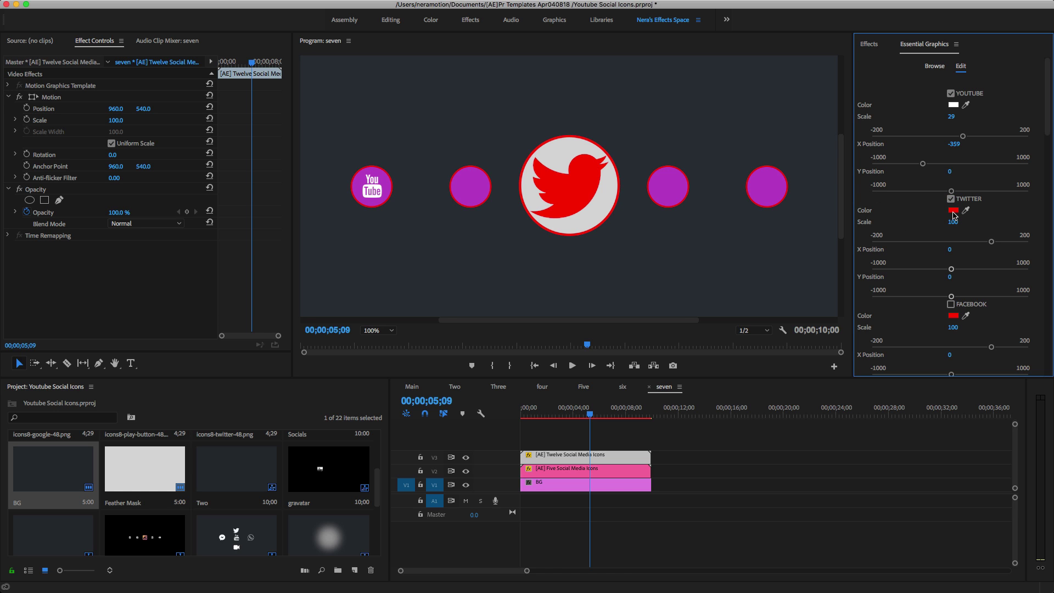
left_click(954, 212)
left_click_drag(513, 235, 311, 285)
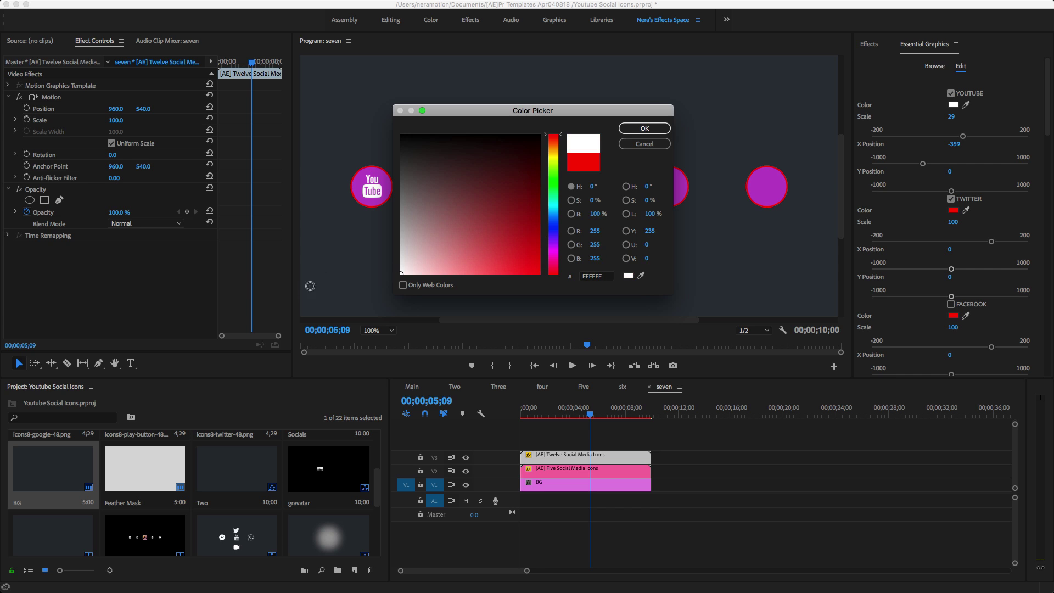
left_click(645, 128)
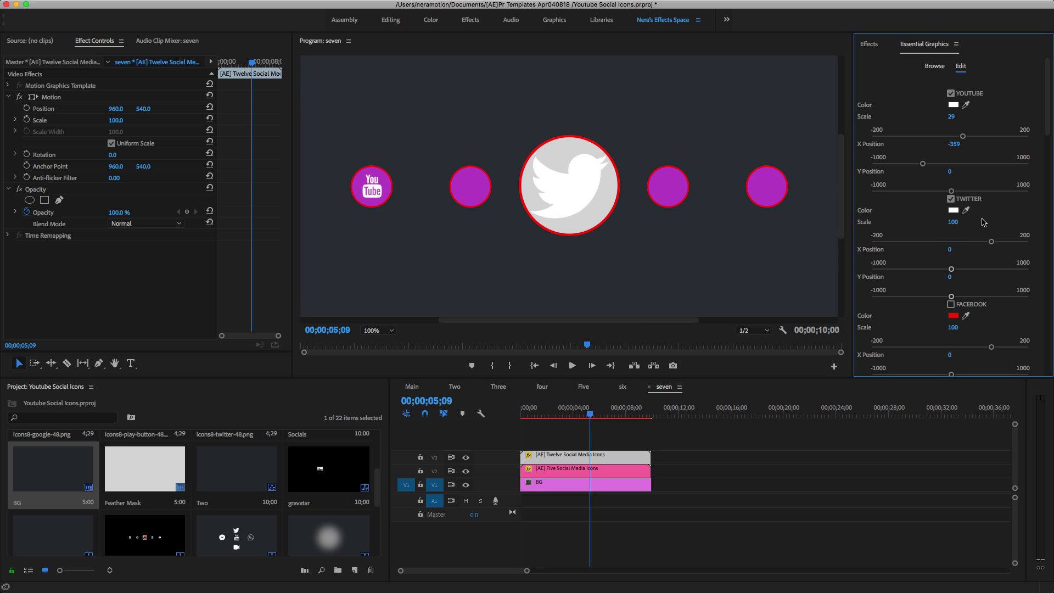
left_click_drag(958, 223, 852, 249)
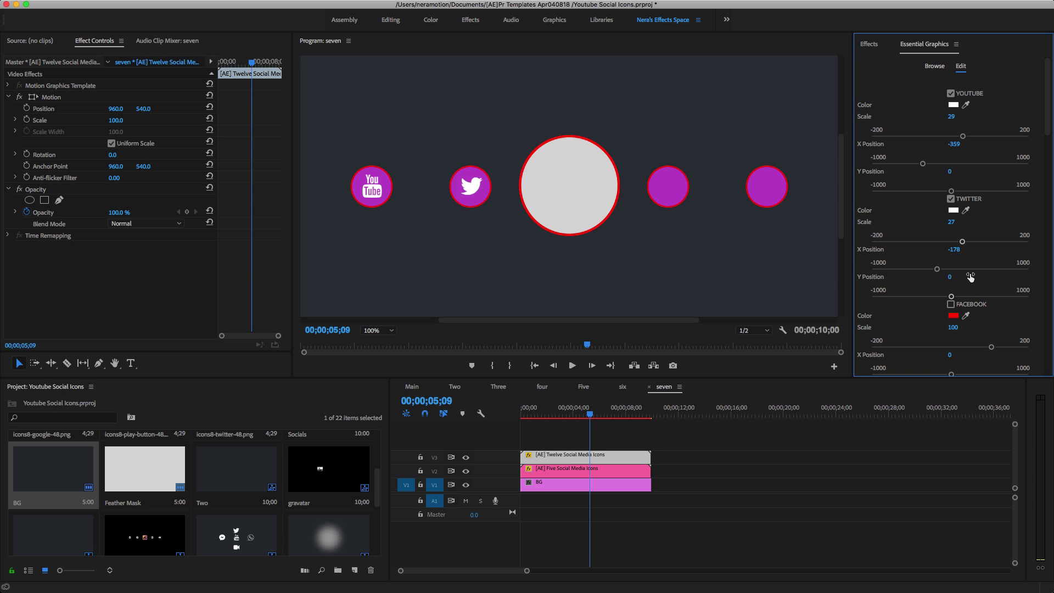
Enable the Facebook icon in white, scaled to 30, with its X position at 180 inside the fourth circle
left_click(951, 305)
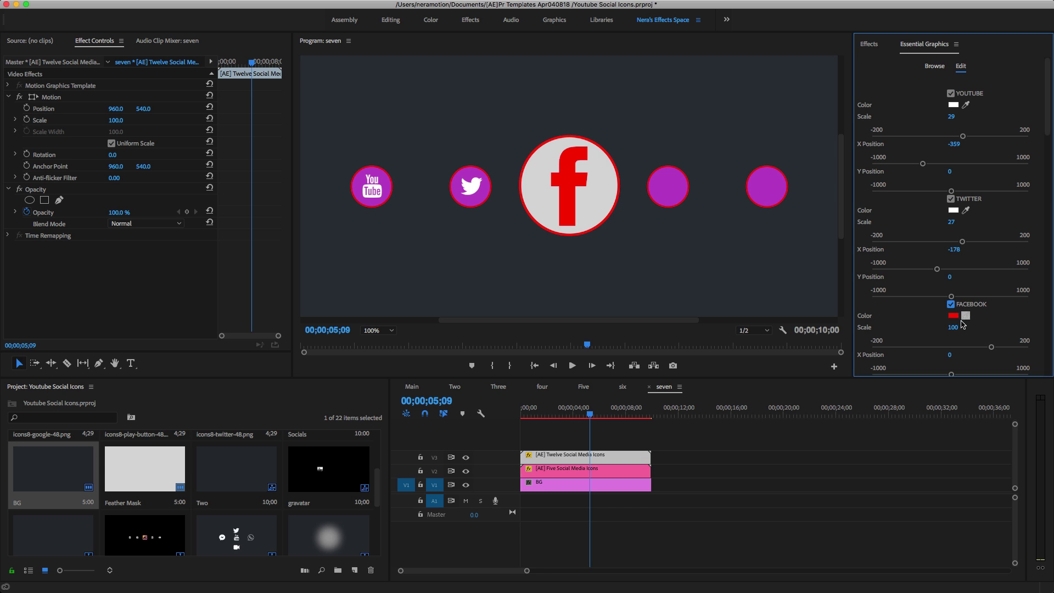
left_click(954, 317)
left_click_drag(465, 263, 358, 289)
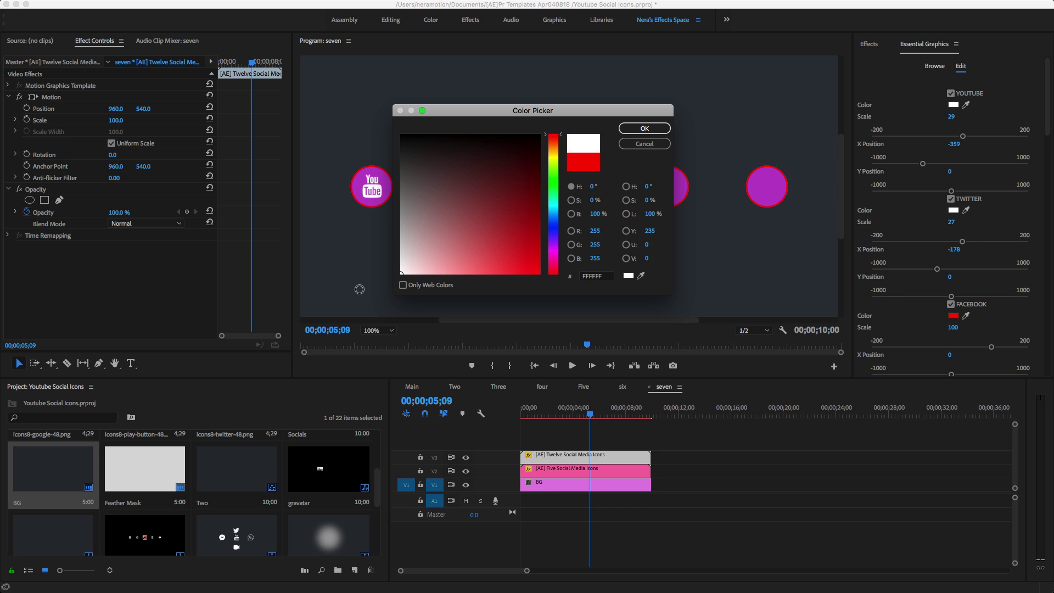
left_click(645, 128)
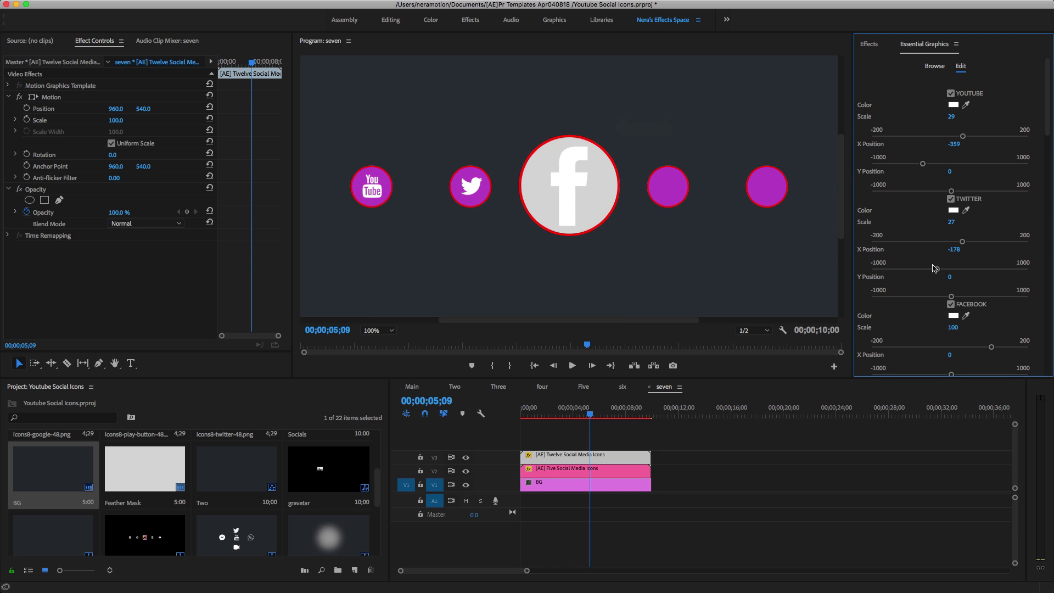
left_click_drag(954, 327, 1048, 354)
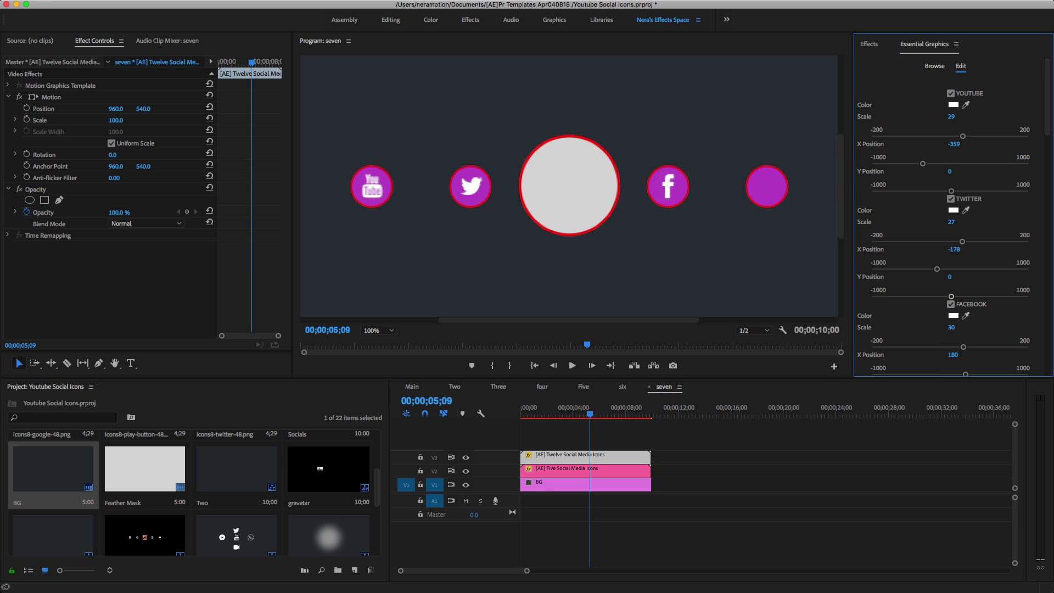
Enable the Vimeo icon in white, scaled to 31, with its X position at 360 inside the fifth circle
left_click_drag(1044, 127, 1042, 178)
left_click(951, 190)
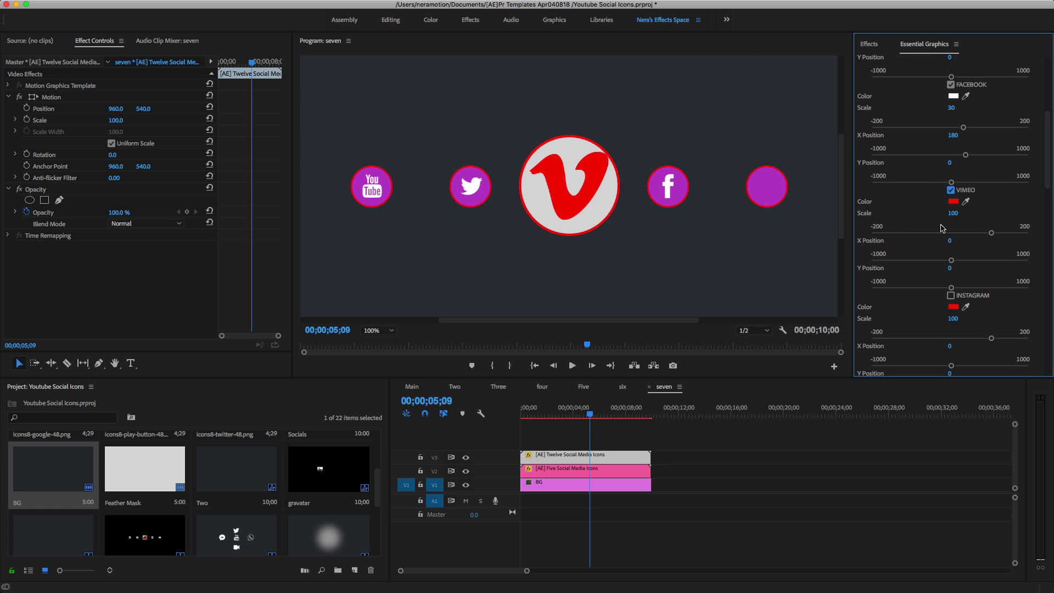
left_click(954, 201)
left_click(597, 173)
left_click(643, 129)
left_click_drag(968, 213, 955, 240)
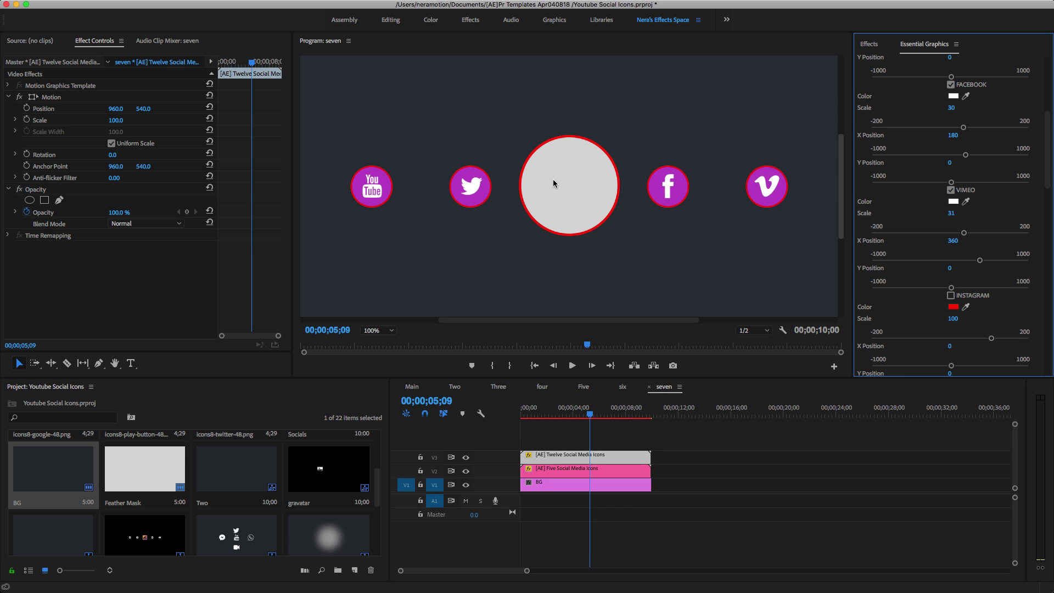
Place the portrait photo on V4 above the Twelve Social Media Icons clip, ending at 00;00;10;00, and select it
left_click(607, 463)
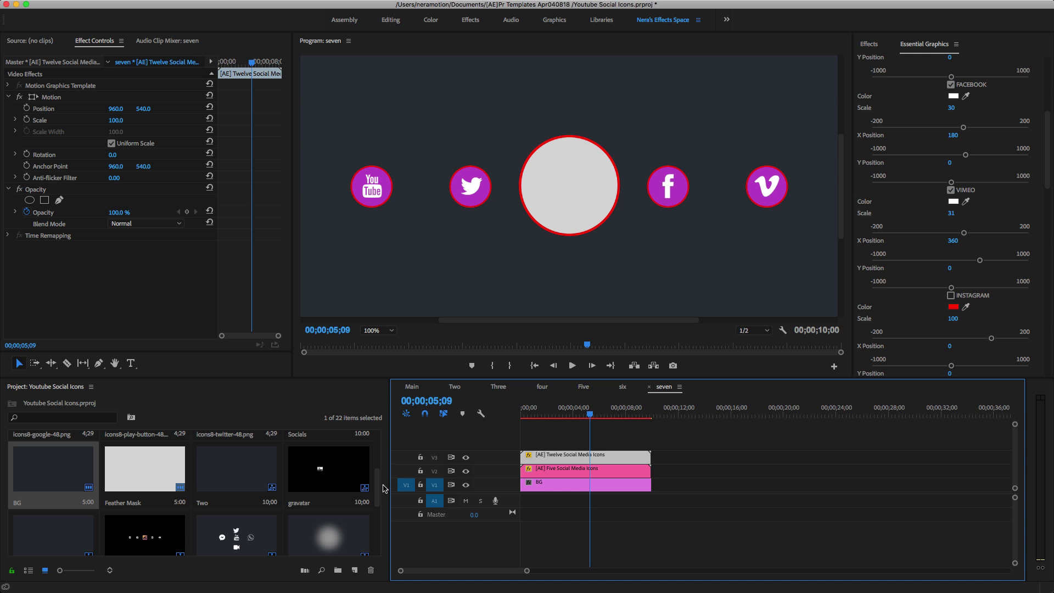
left_click_drag(379, 488, 377, 454)
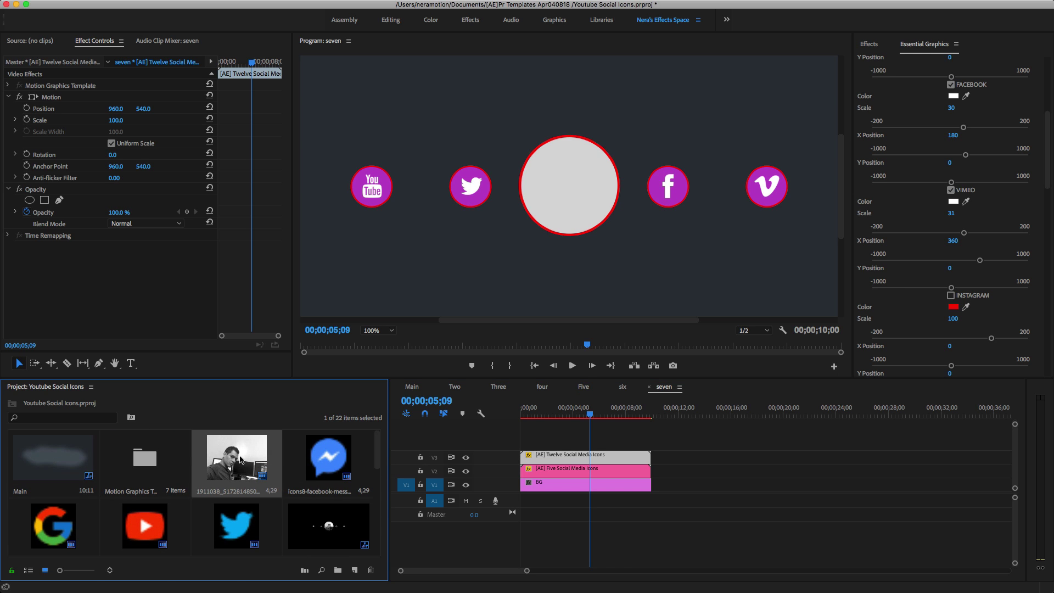
left_click_drag(227, 459, 651, 443)
left_click(612, 445)
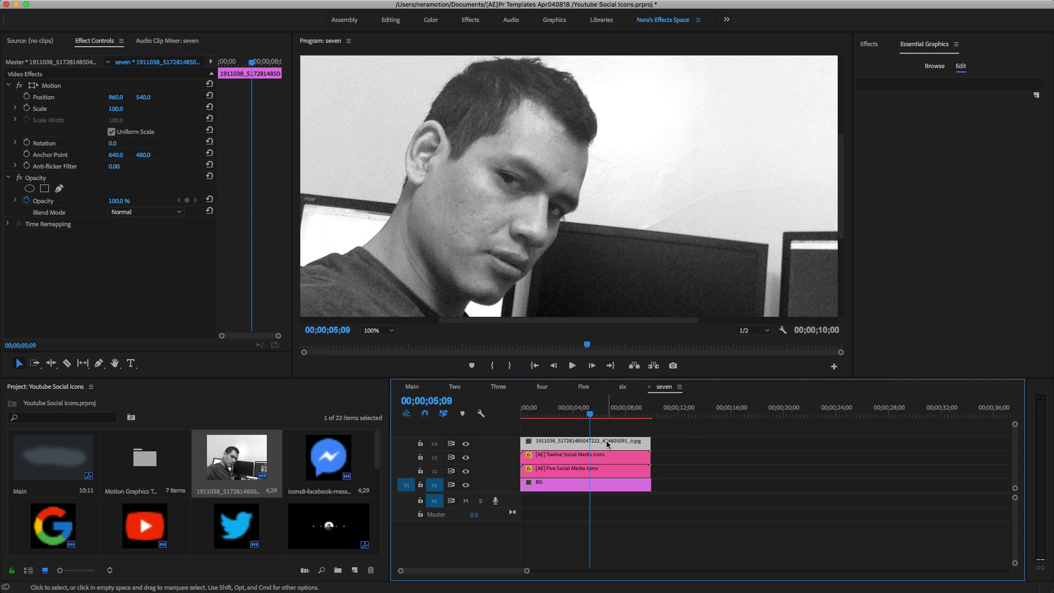
Scale the portrait photo down to 18 and lower its opacity to 36% without keyframes
left_click_drag(115, 108, 71, 108)
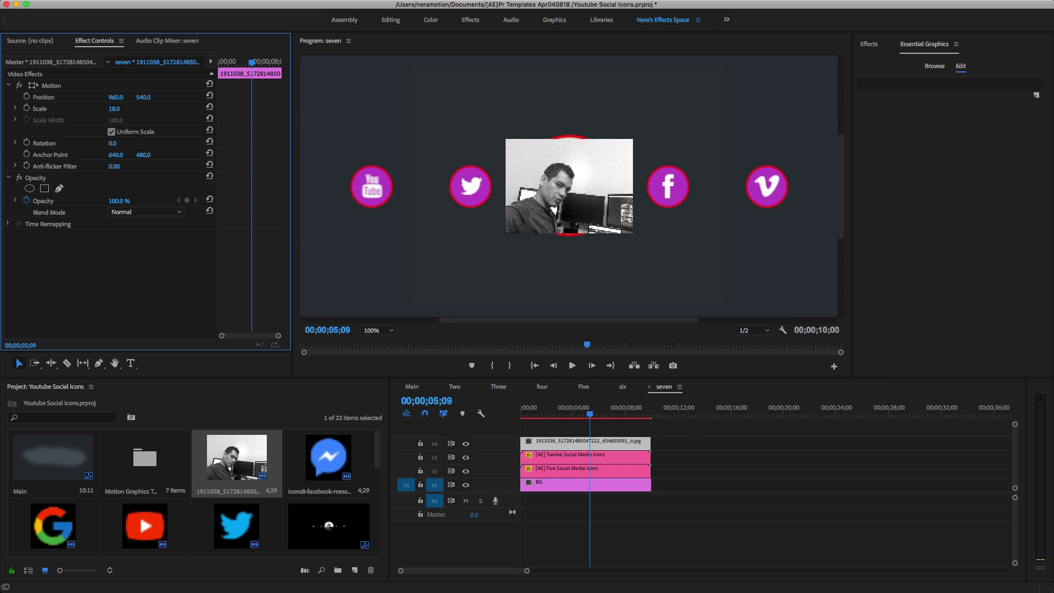
left_click(540, 180)
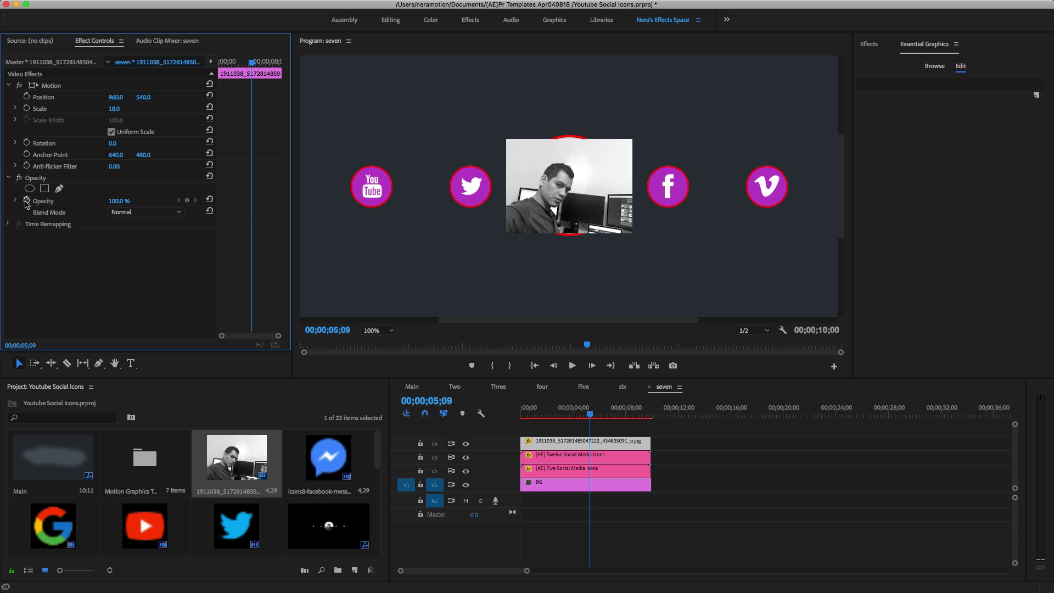
left_click_drag(117, 201, 84, 201)
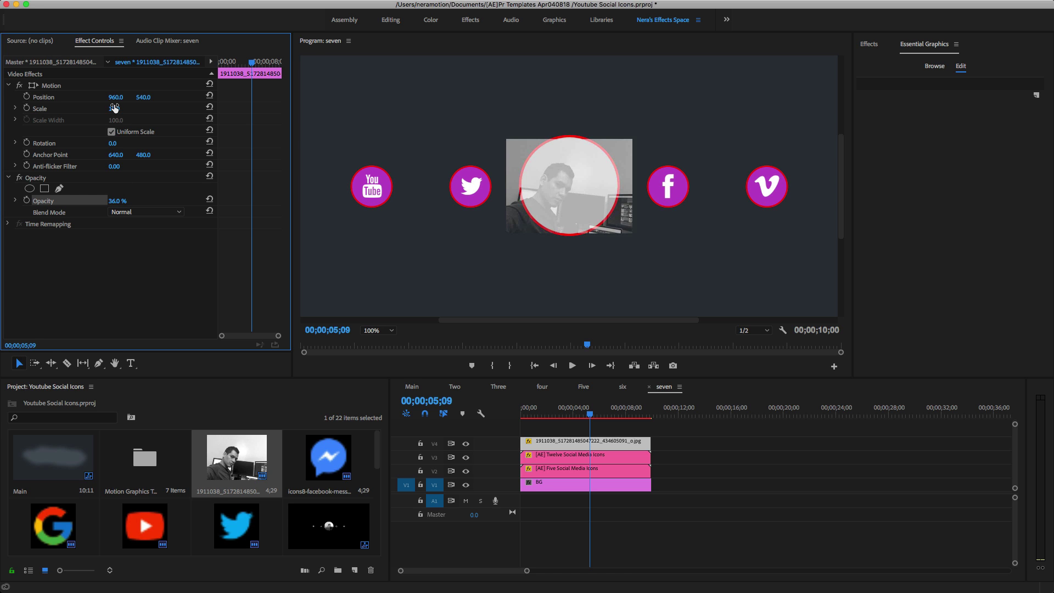
Reposition the portrait to 974, 538 over the central circle and set its scale to 21
left_click(55, 86)
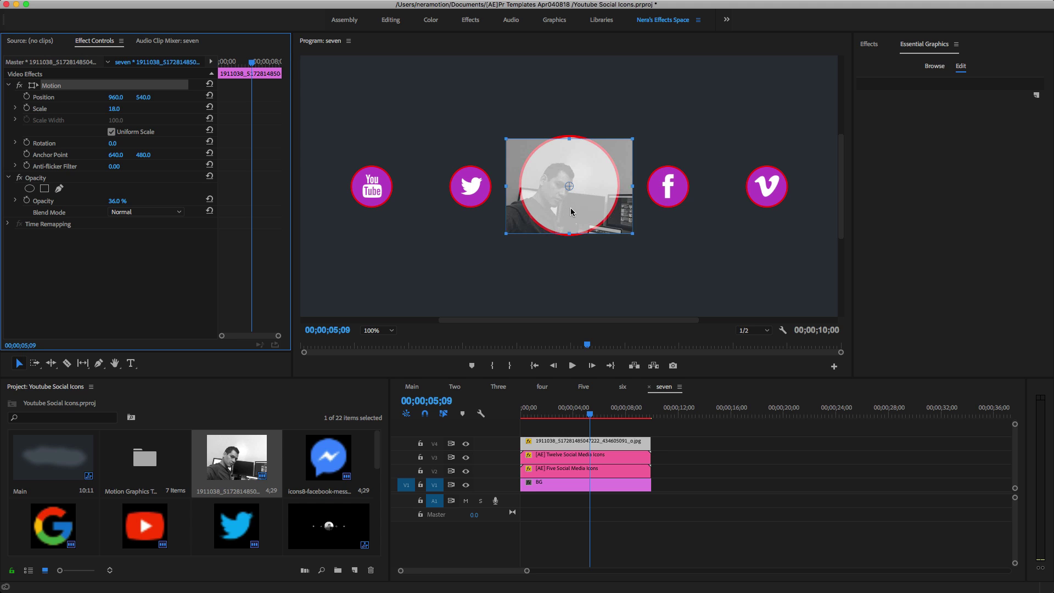
left_click_drag(571, 211, 579, 210)
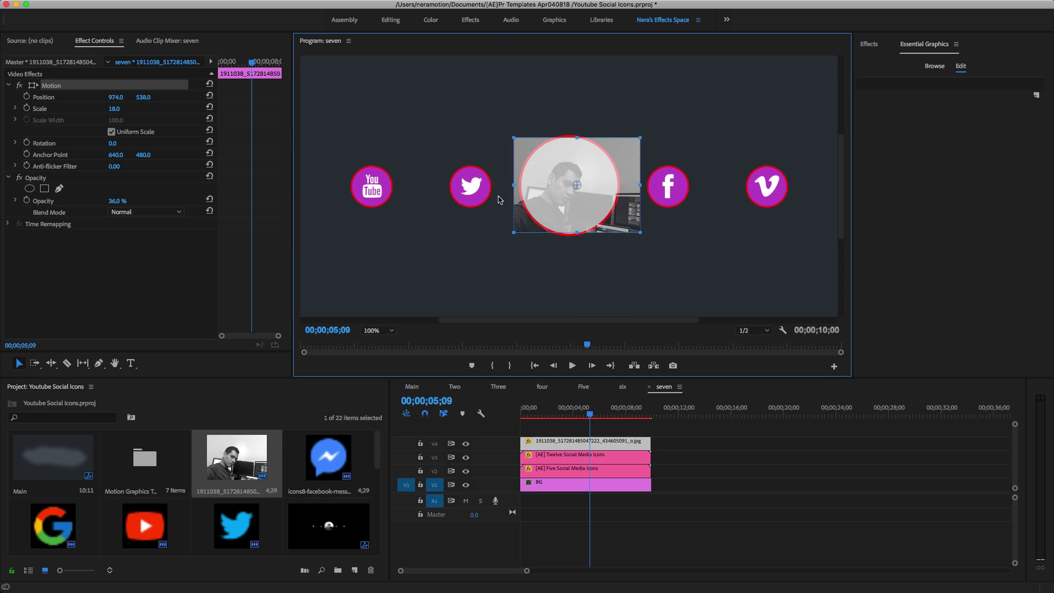
left_click_drag(114, 109, 119, 109)
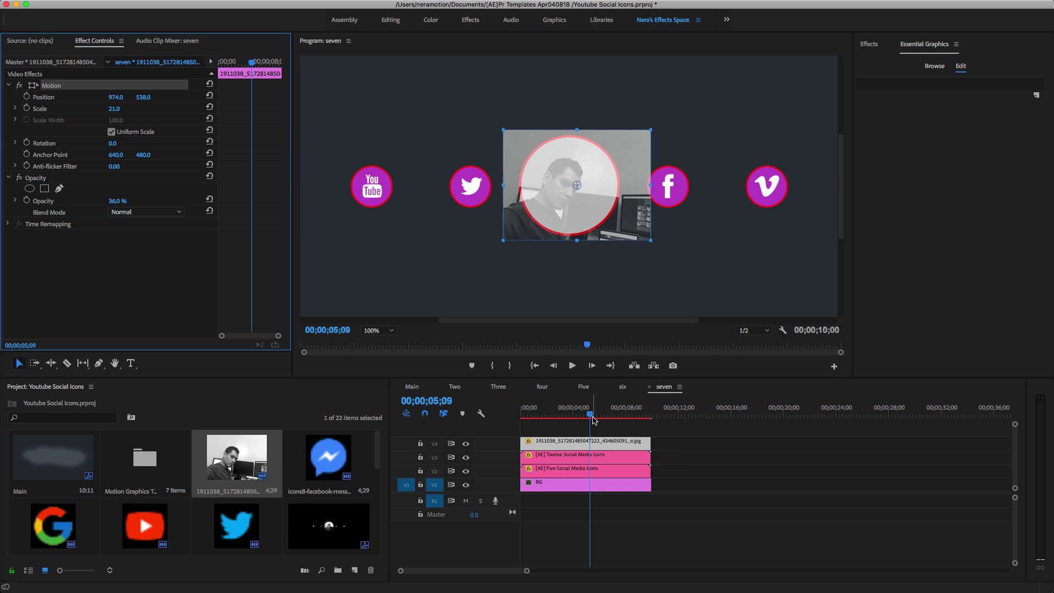
Nest the portrait photo and the Twelve Social Media Icons clip together as a sequence named "icons img"
left_click_drag(671, 459, 603, 444)
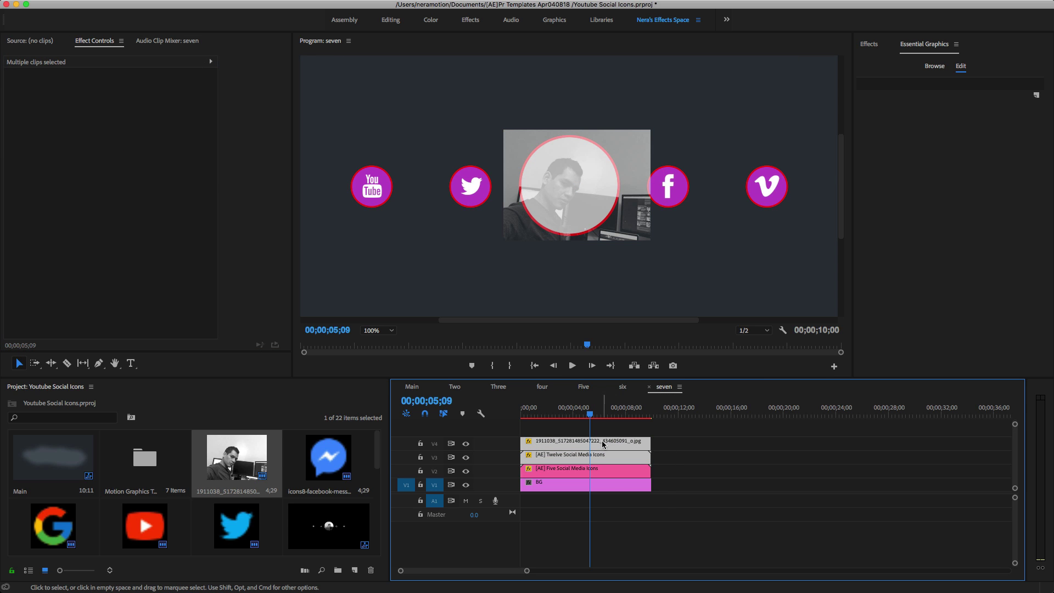
right_click(602, 446)
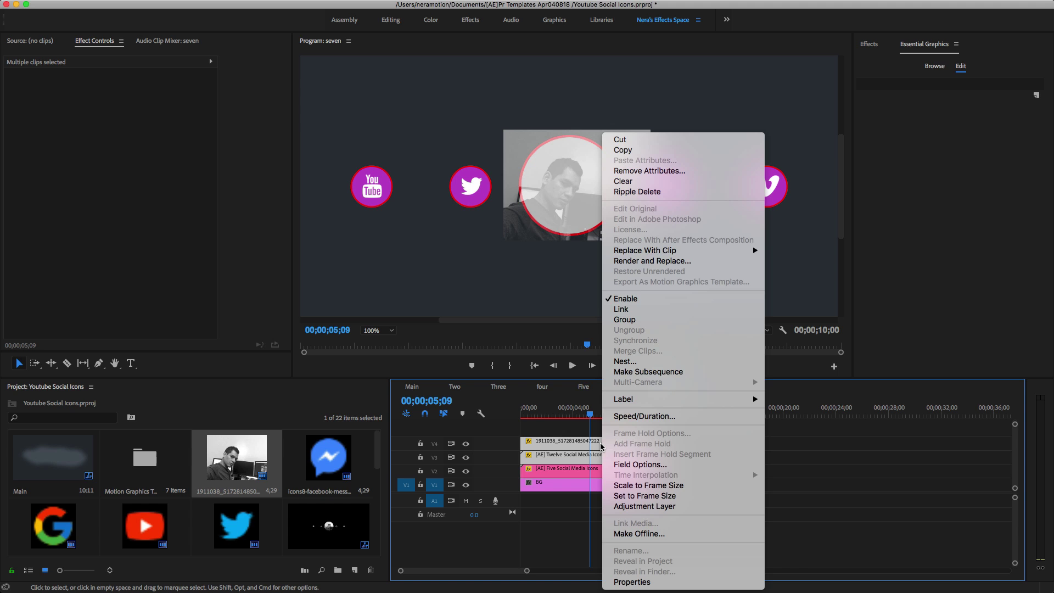
left_click(628, 362)
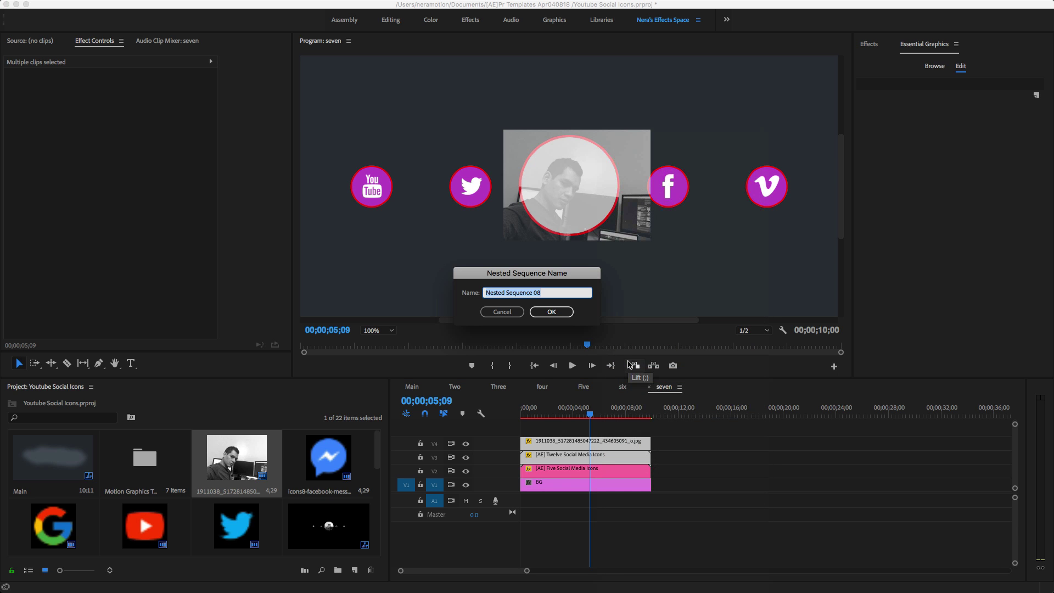
type("icons img")
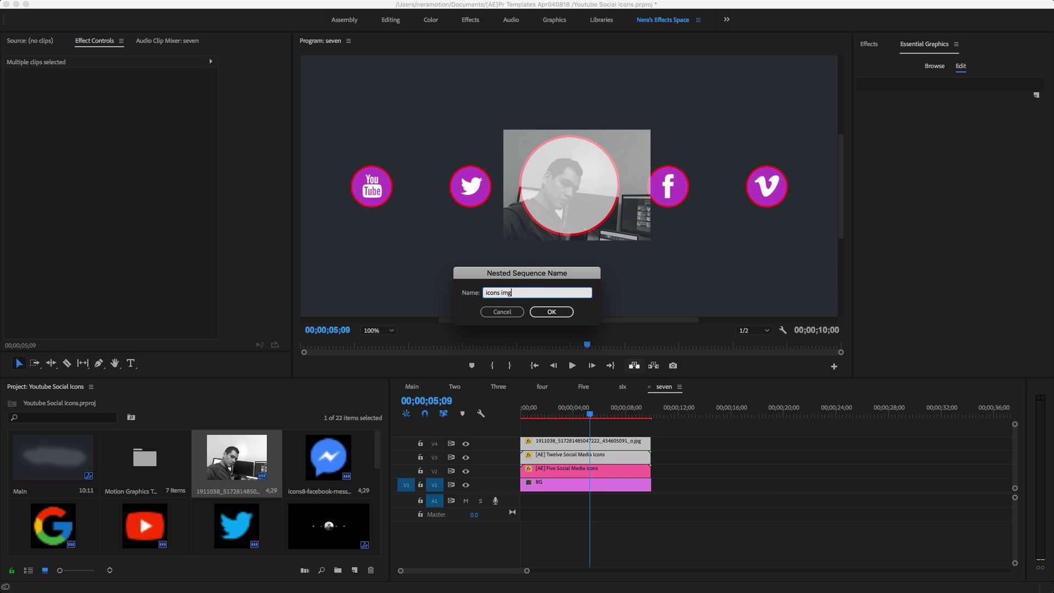
left_click(549, 311)
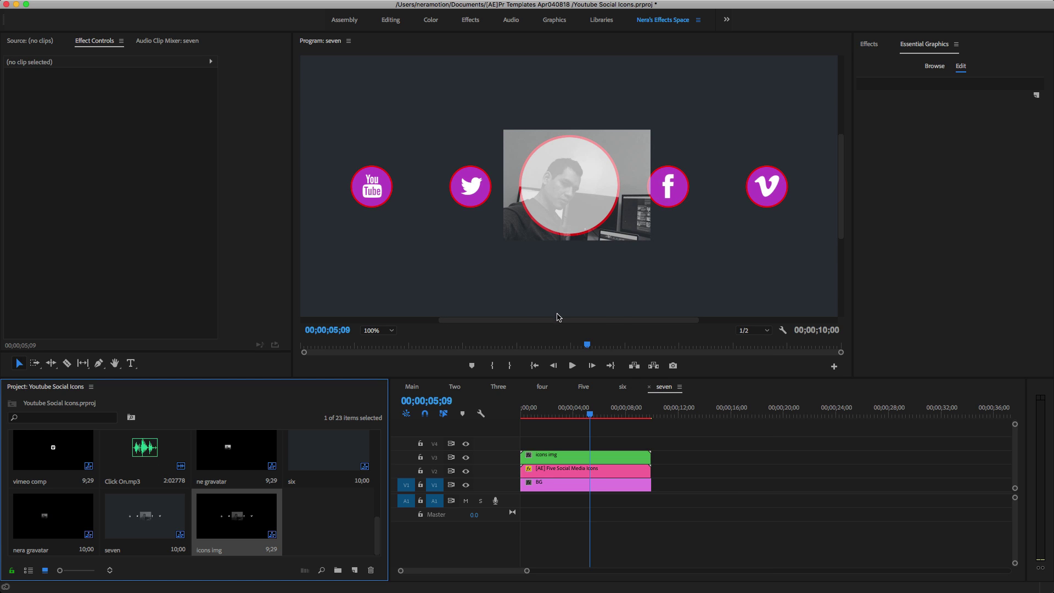
Duplicate the Five Social Media Icons clip onto V4 and apply Track Matte Key to icons img with Video 4 as matte
left_click(552, 473)
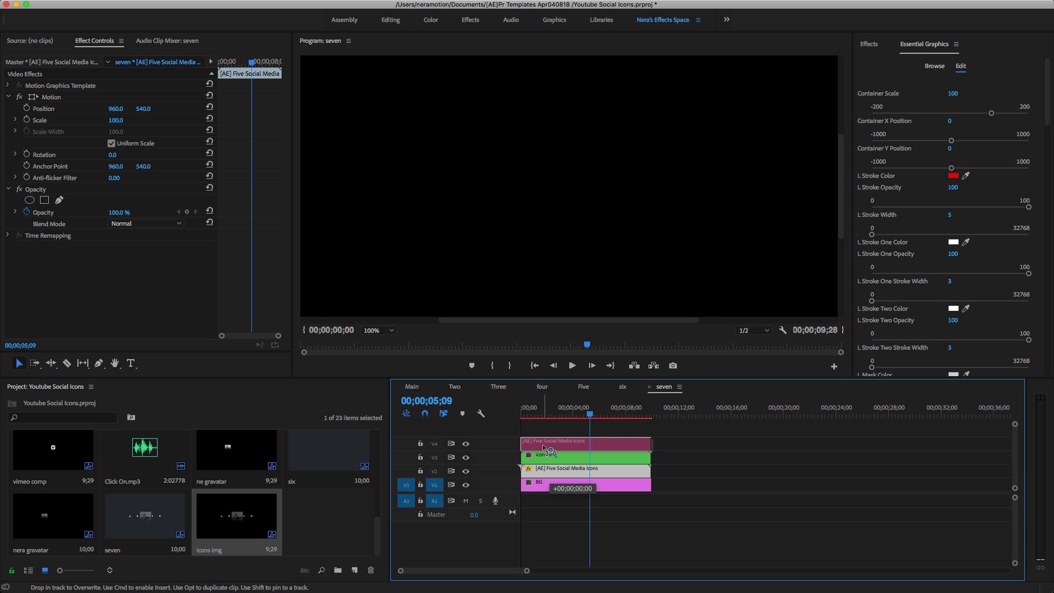
left_click_drag(552, 471, 556, 442)
left_click(574, 459)
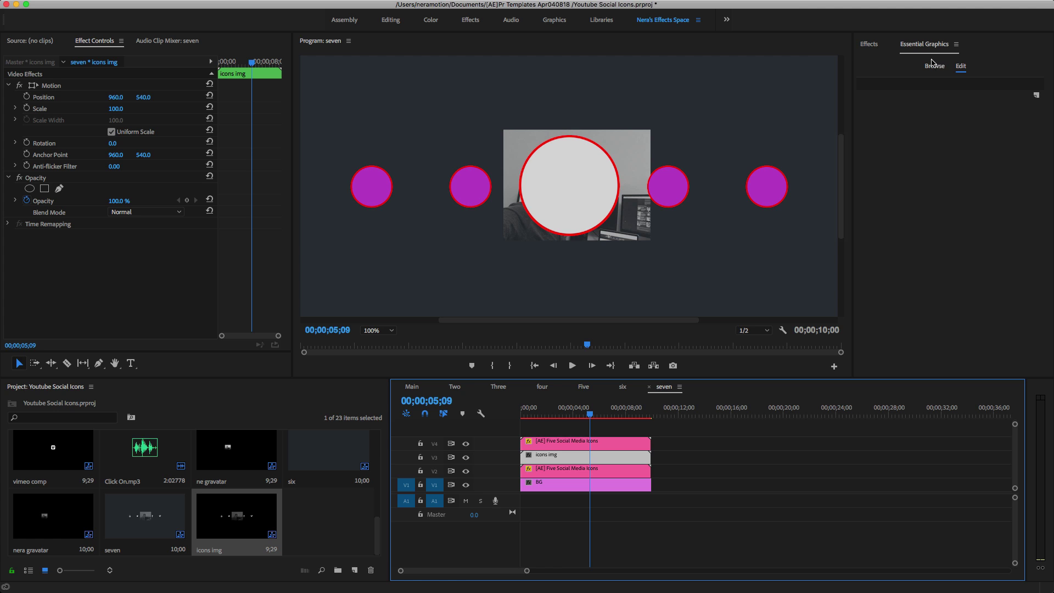
left_click(877, 46)
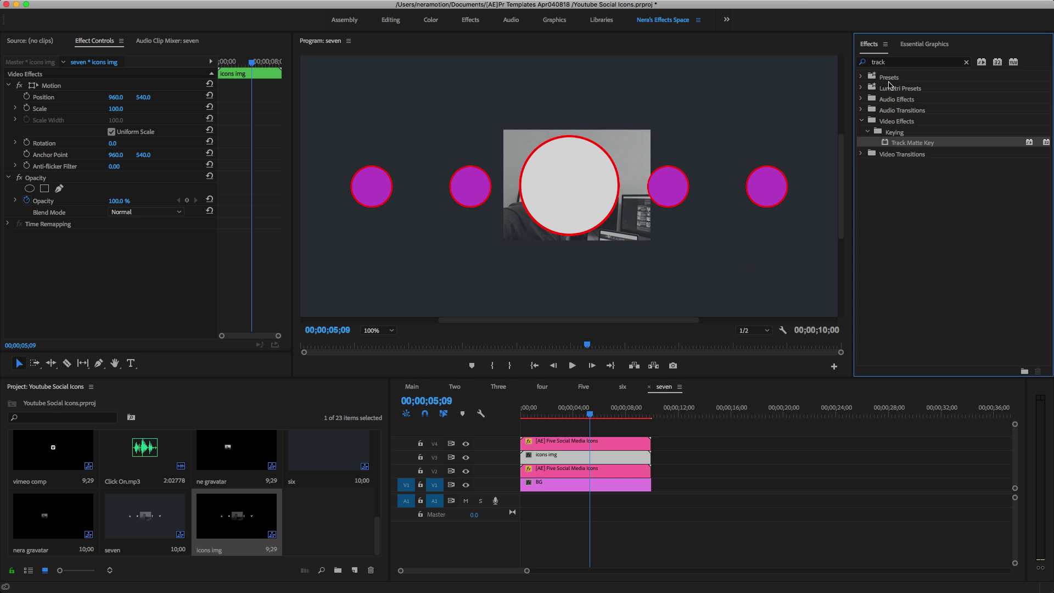
double_click(906, 144)
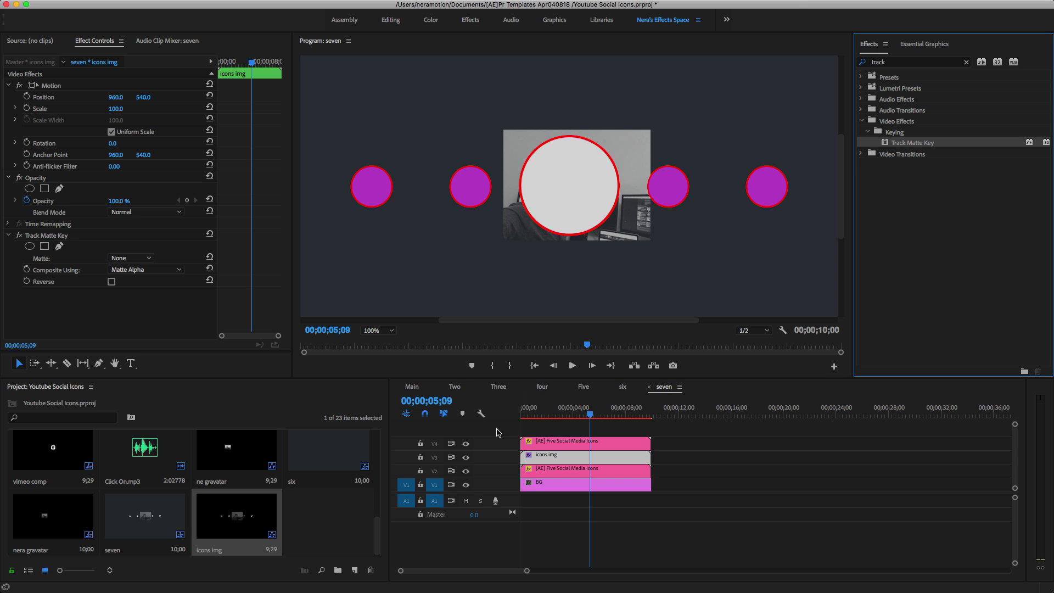
left_click(131, 258)
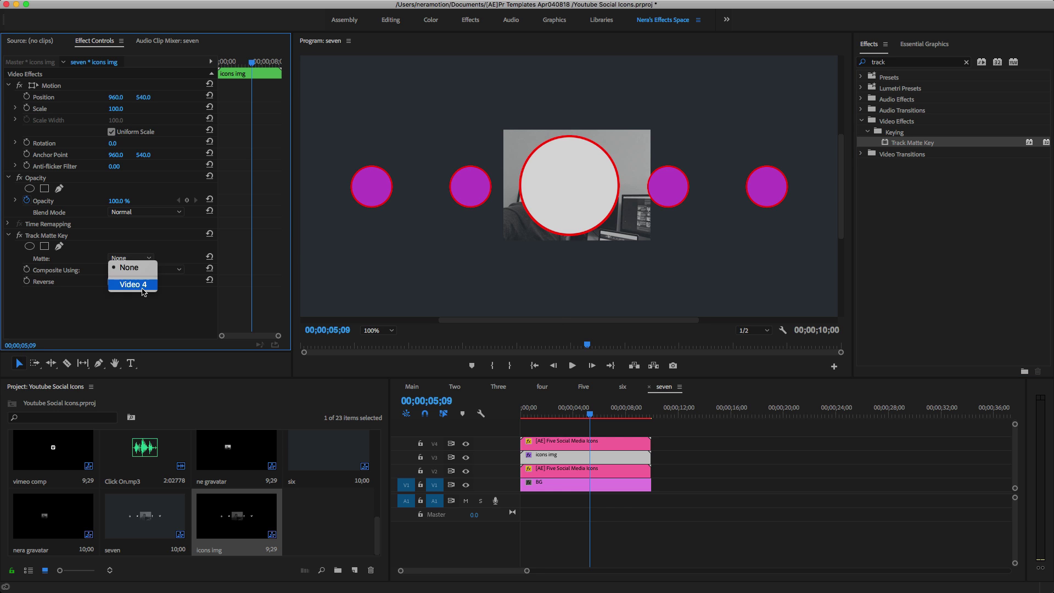
left_click(132, 293)
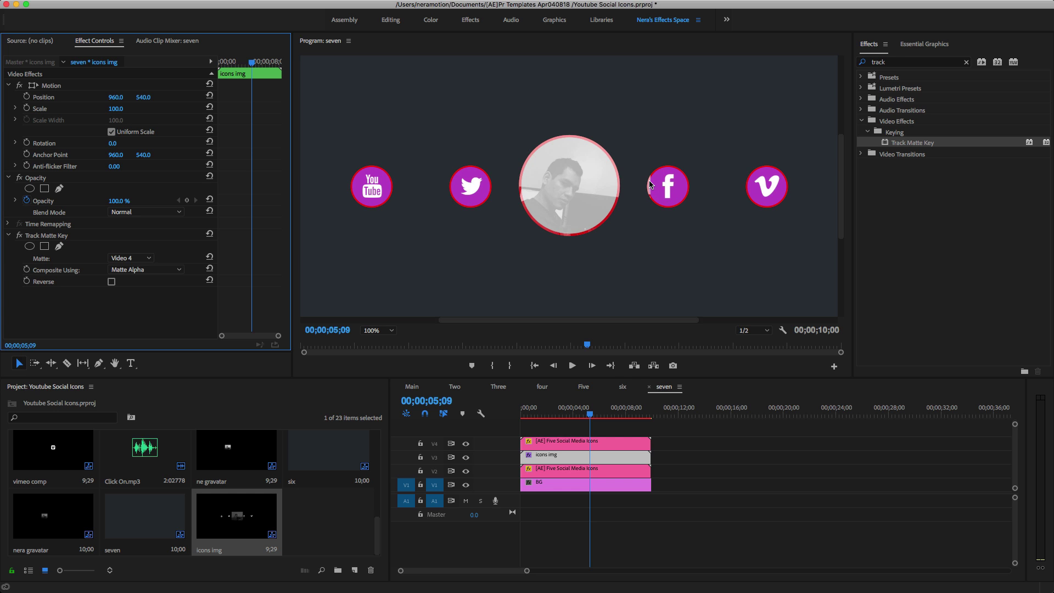
Open the icons img nested sequence and set the portrait photo's opacity to 100%
double_click(552, 457)
left_click(587, 222)
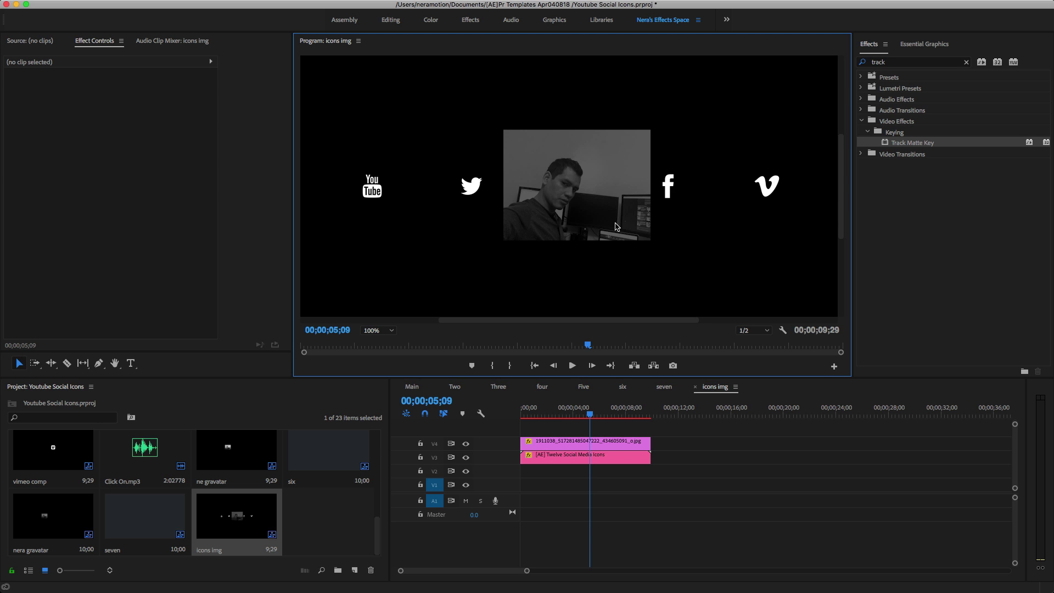
left_click(577, 444)
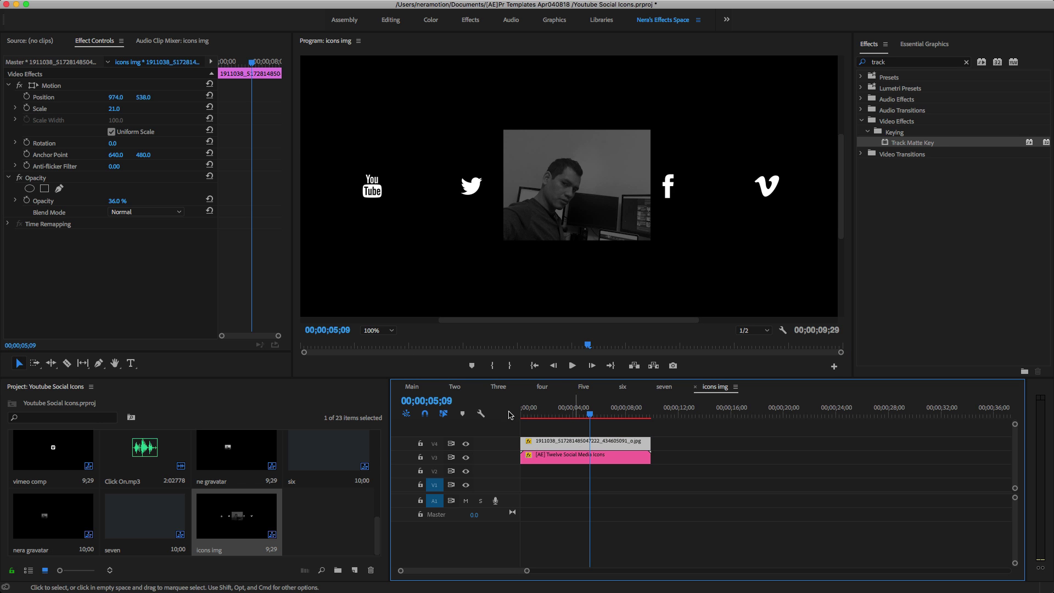
left_click(112, 206)
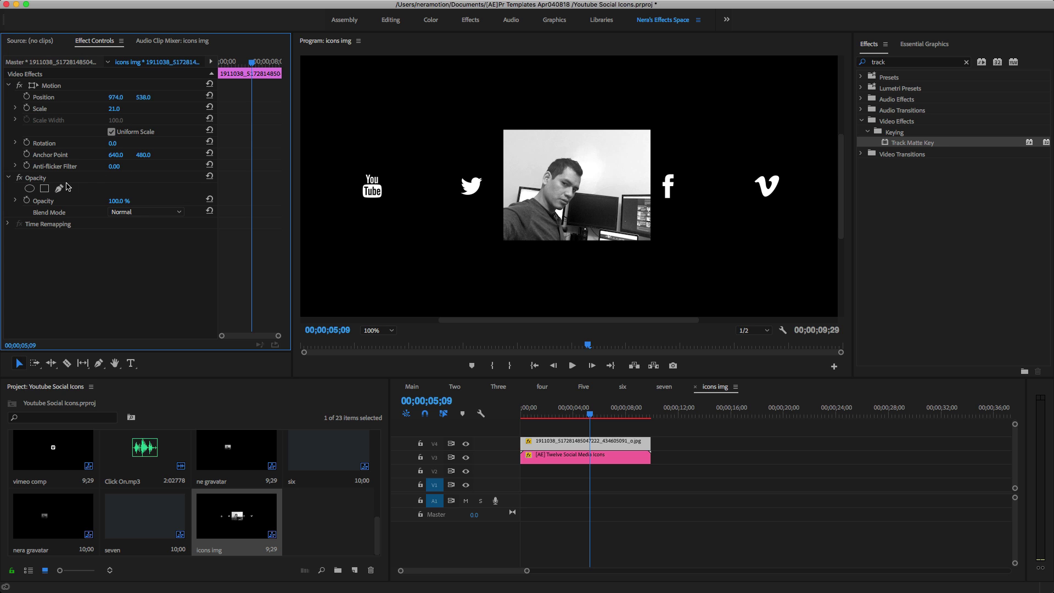
Add an ellipse opacity mask to the portrait, enlarge it to a circle about as wide as the photo, and center it on the photo
left_click(30, 188)
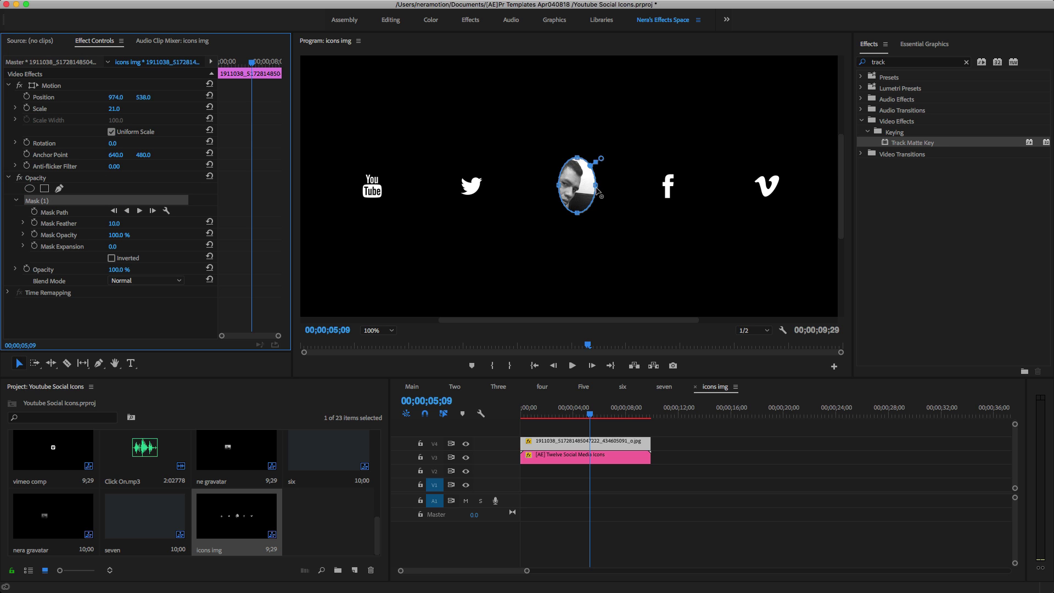
left_click_drag(598, 190, 648, 187)
left_click_drag(560, 187, 505, 186)
left_click_drag(577, 213, 576, 269)
left_click_drag(574, 159, 573, 120)
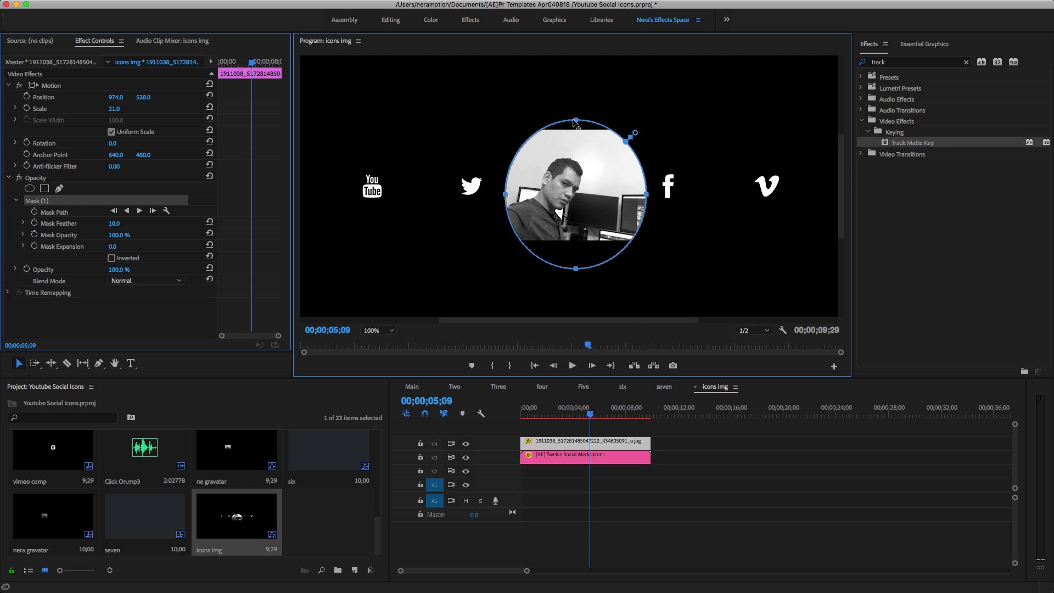
left_click_drag(505, 196, 497, 196)
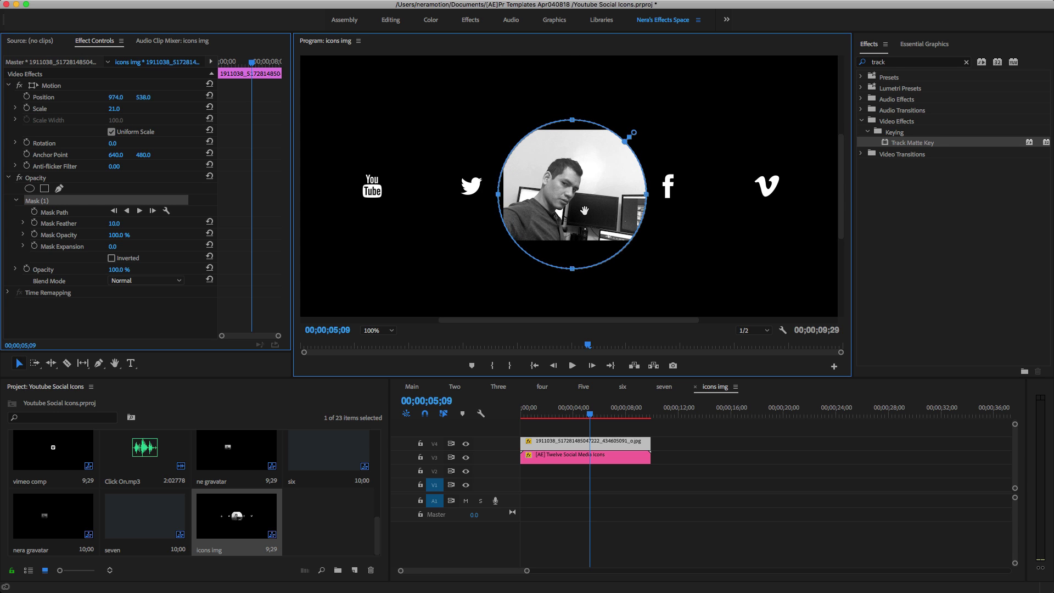
left_click_drag(584, 211, 586, 204)
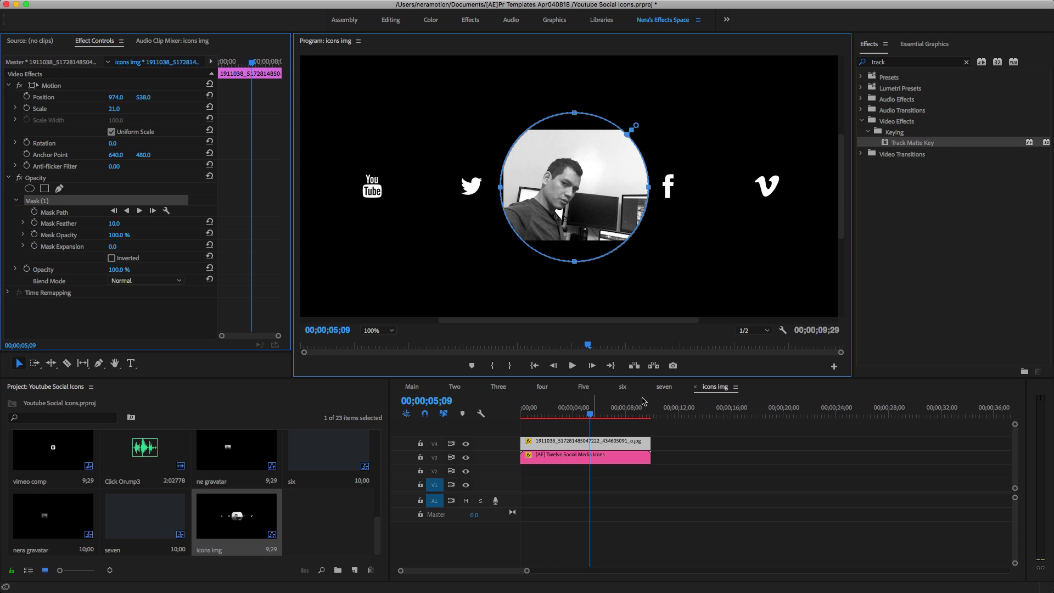
Check the composite in sequence seven and pull the portrait mask's right edge inward to clear the Facebook circle
left_click(664, 387)
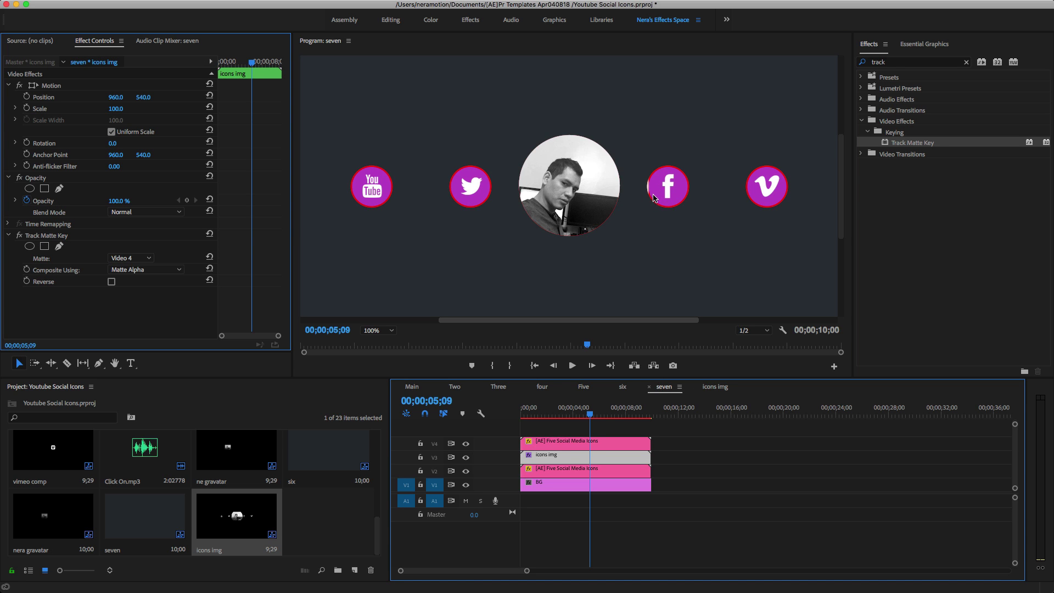
mouse_move(590, 418)
left_mouse_down()
mouse_move(542, 418)
mouse_move(572, 419)
left_mouse_up()
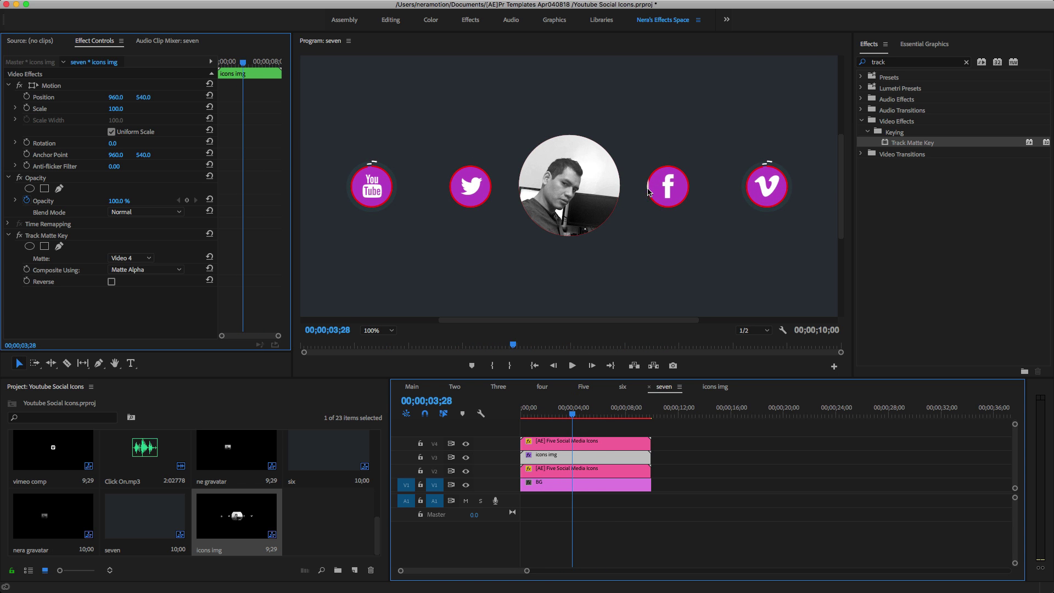
double_click(566, 458)
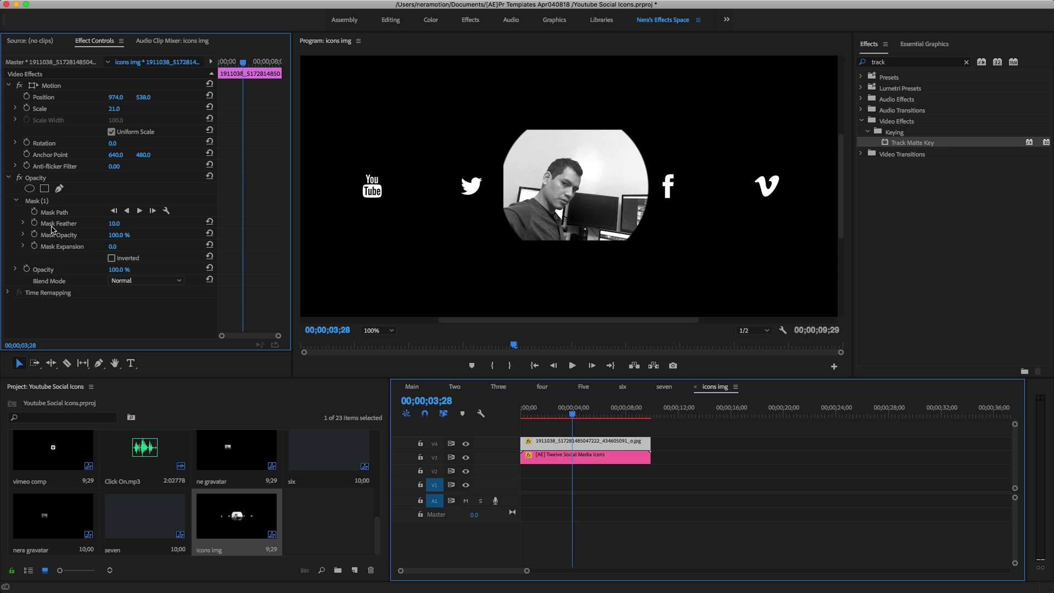
left_click(37, 202)
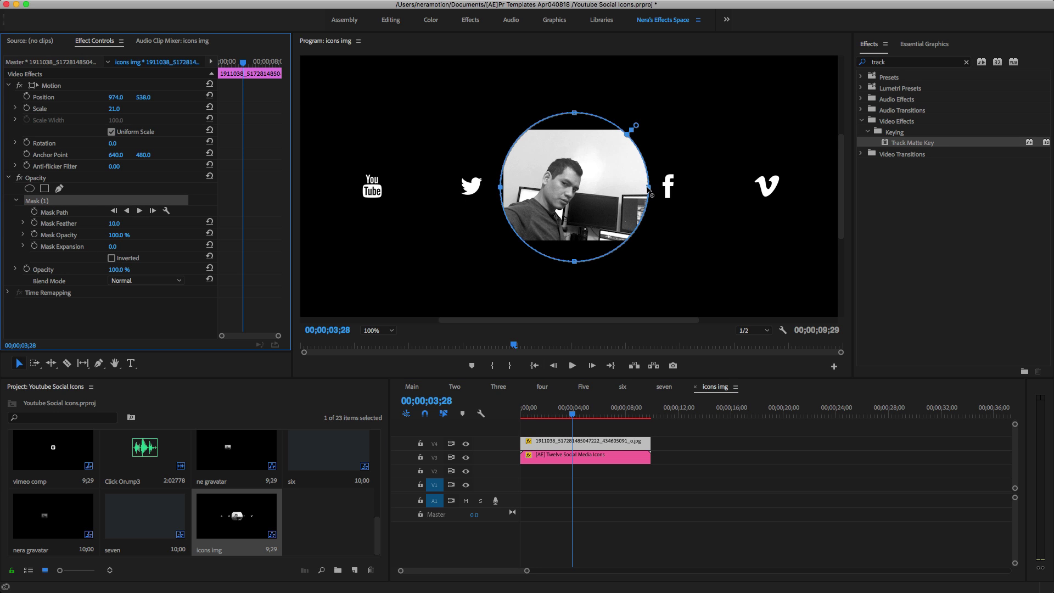
left_click_drag(648, 188, 636, 187)
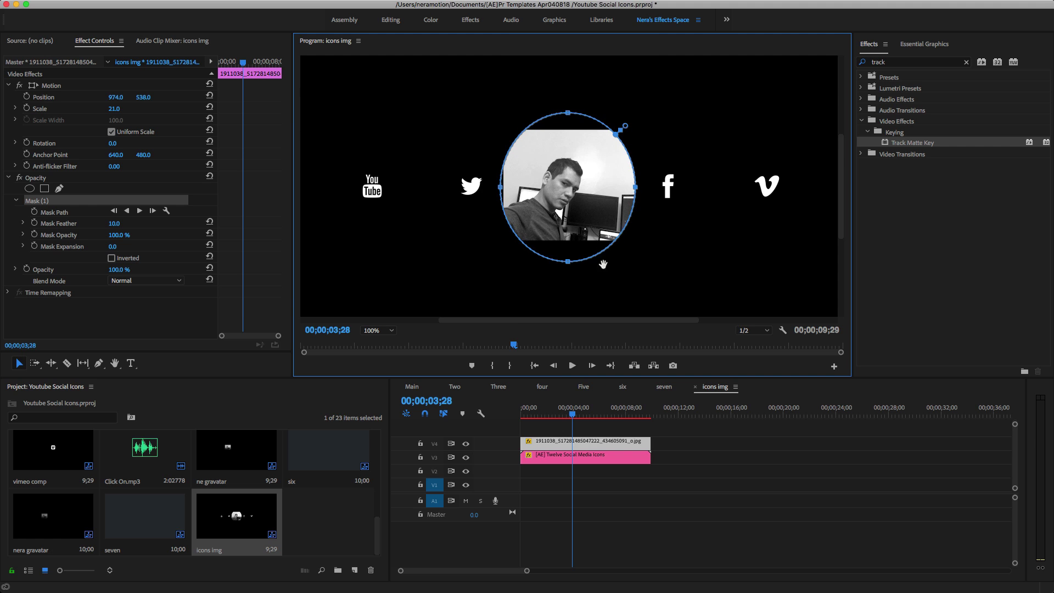
left_click(665, 387)
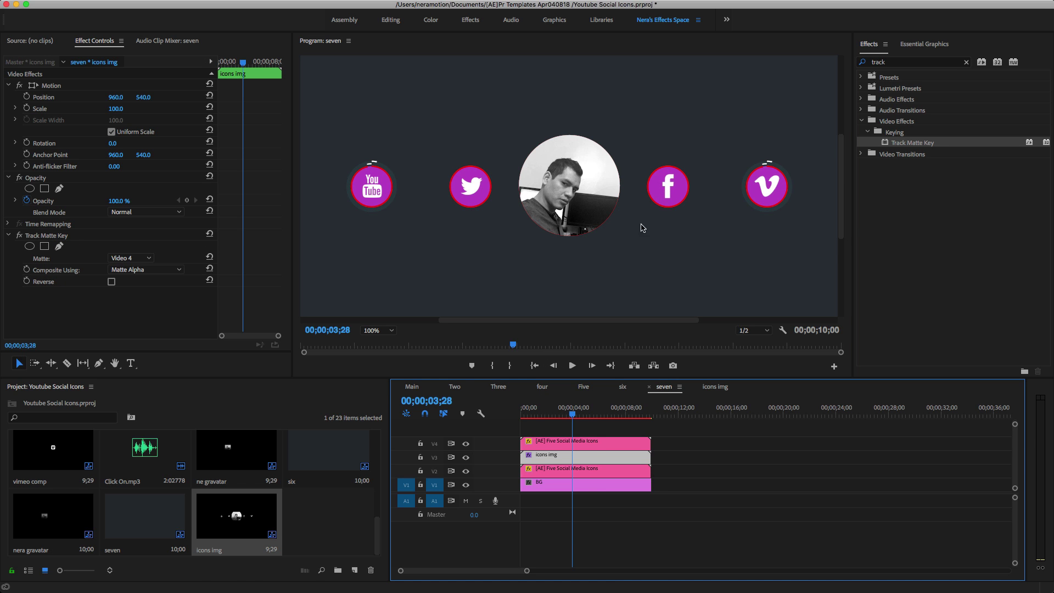
Set the T Mask Color of the Five Social Media Icons clip on V2 to gray 828282
left_click_drag(578, 415, 575, 437)
left_click(560, 473)
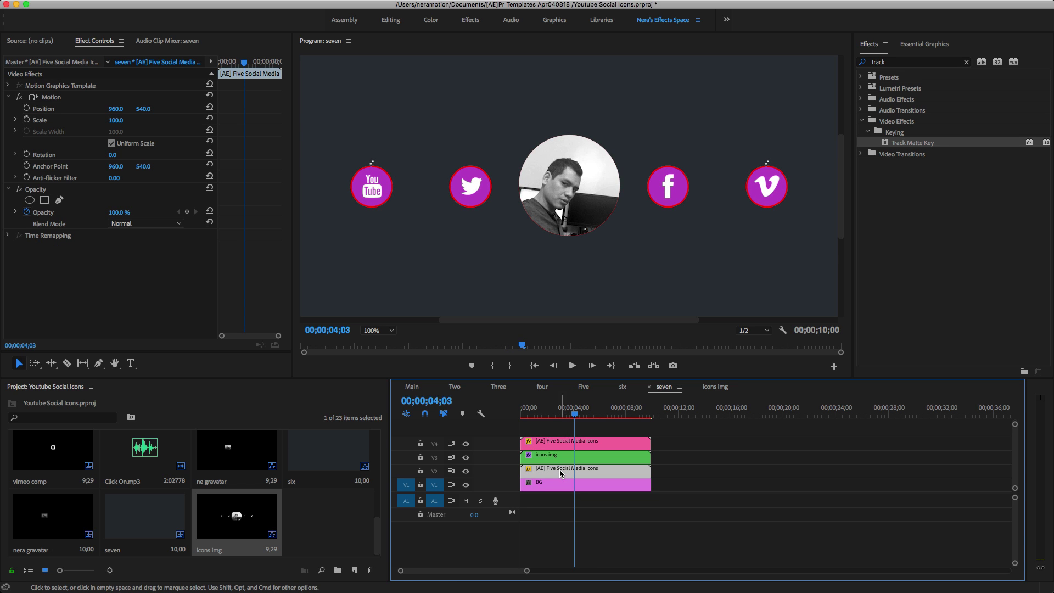
left_click(914, 45)
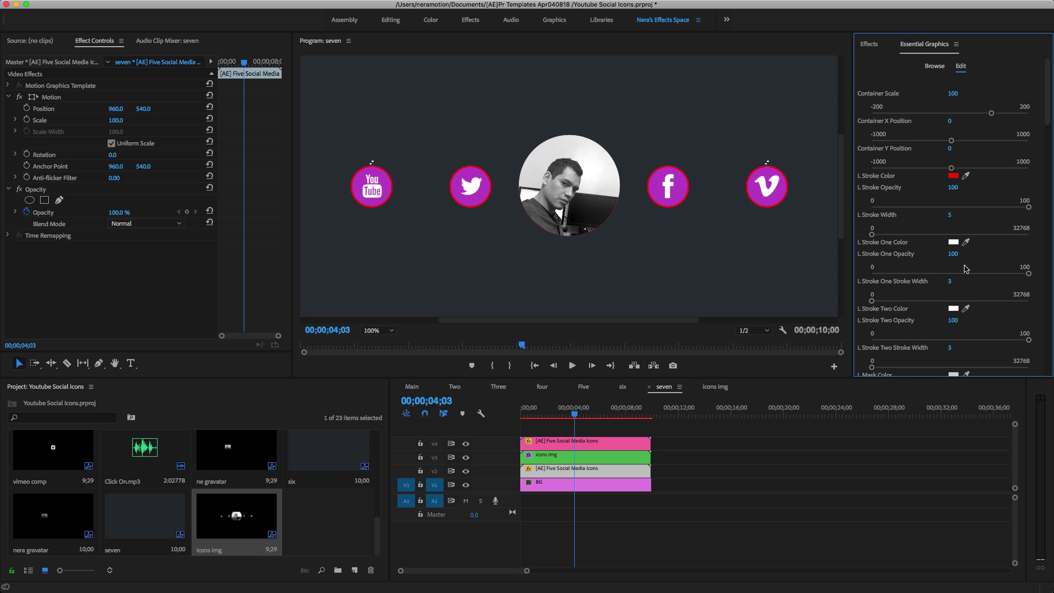
left_click_drag(1051, 118, 1051, 130)
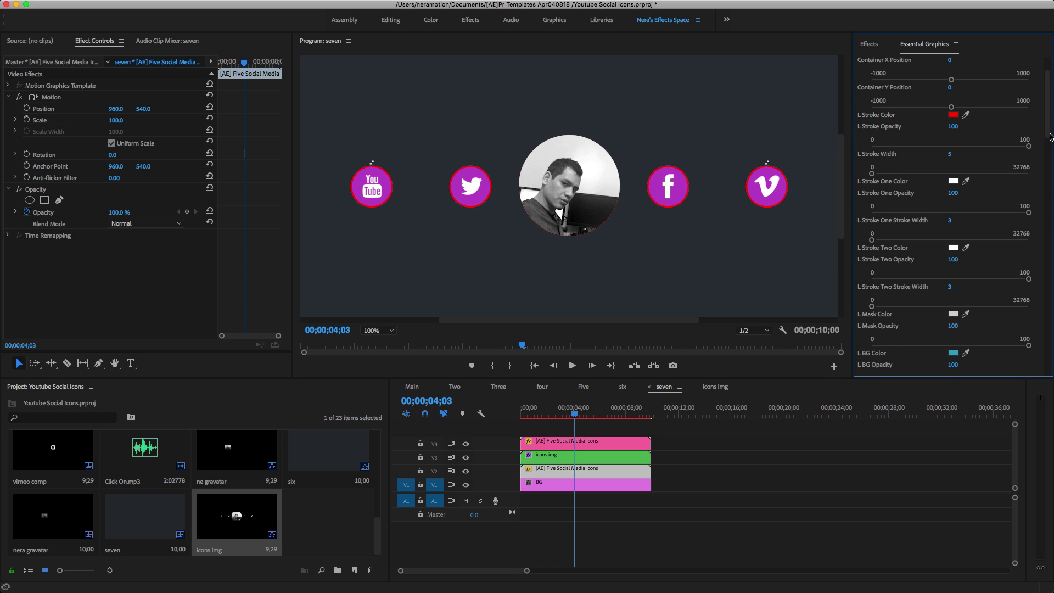
left_click_drag(1051, 137, 1050, 325)
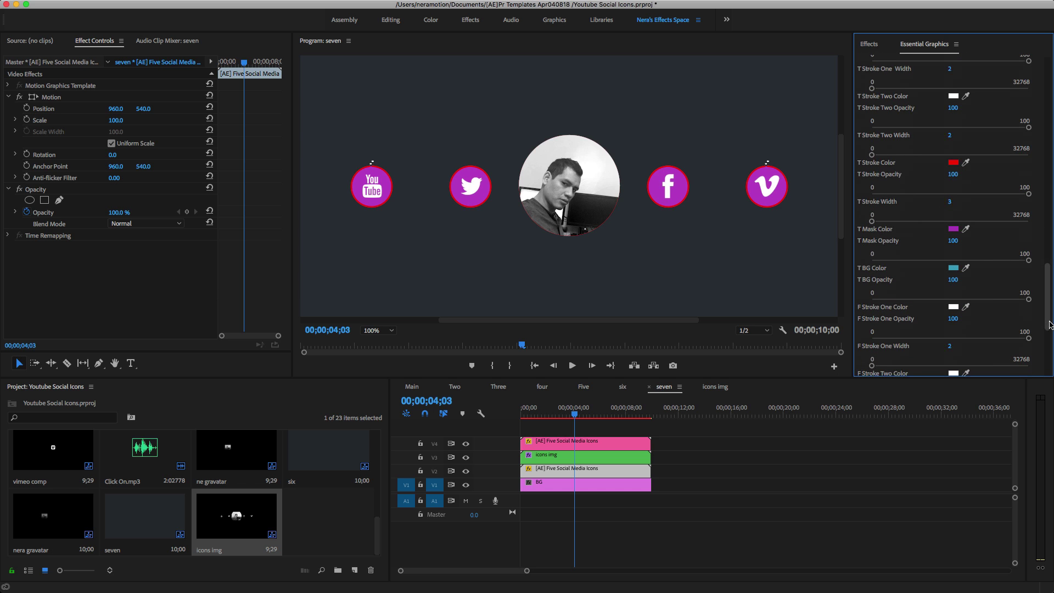
left_click(954, 230)
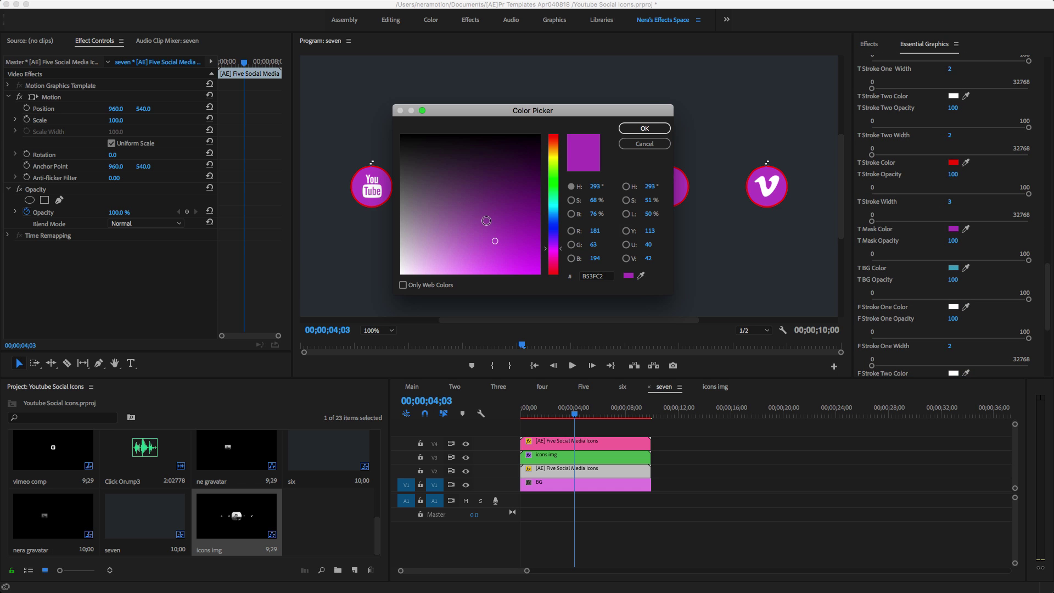
left_click_drag(407, 184, 378, 206)
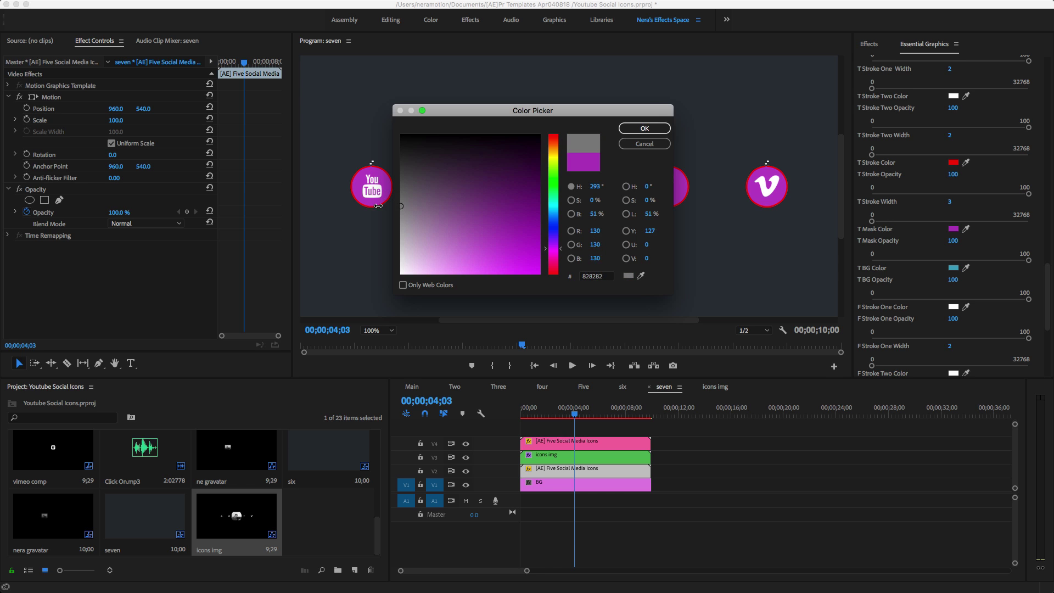
left_click(641, 130)
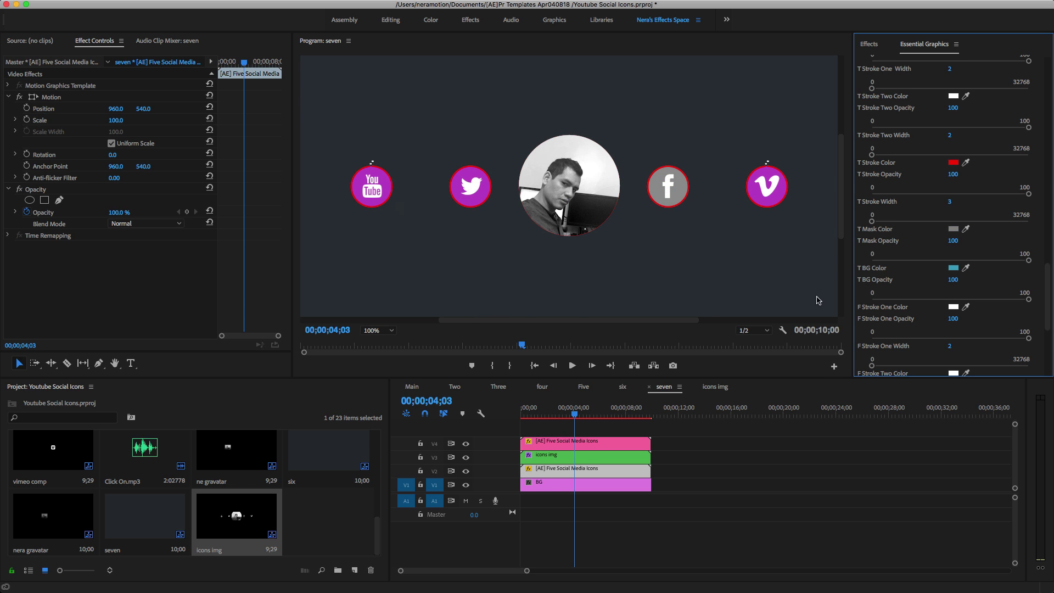
Set the G Mask Color of the Five Social Media Icons clip to gray 898989, sampled from the preview
scroll(1050, 302, "up", 10)
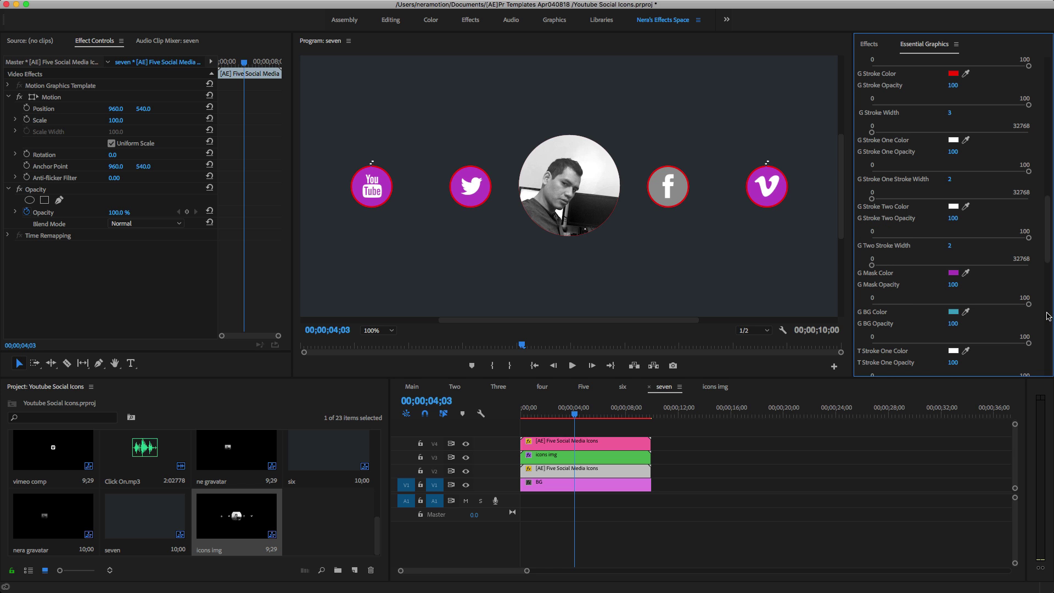
left_click(954, 273)
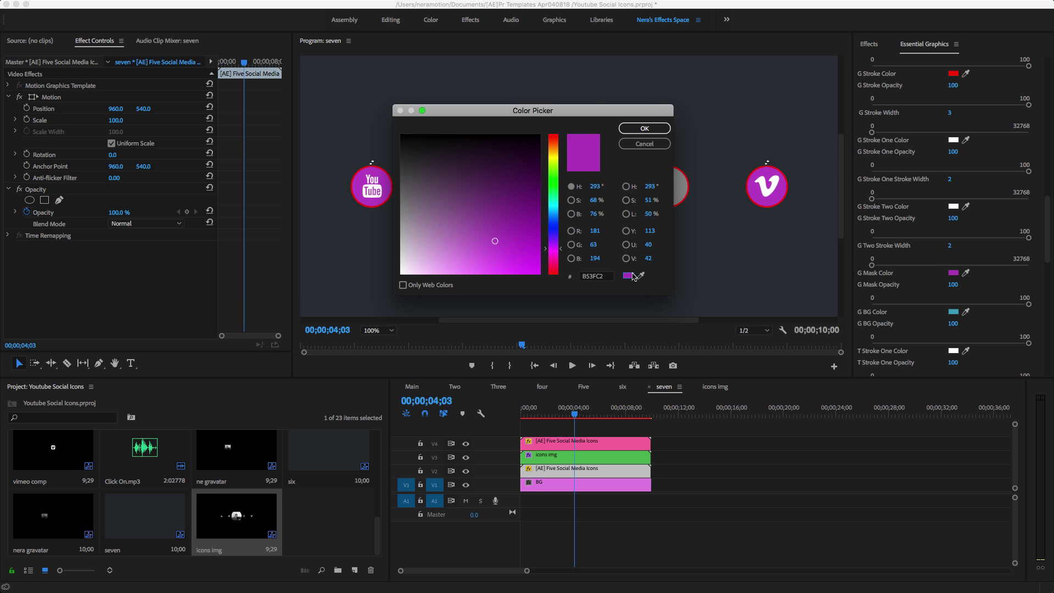
left_click_drag(601, 110, 516, 111)
left_click(557, 277)
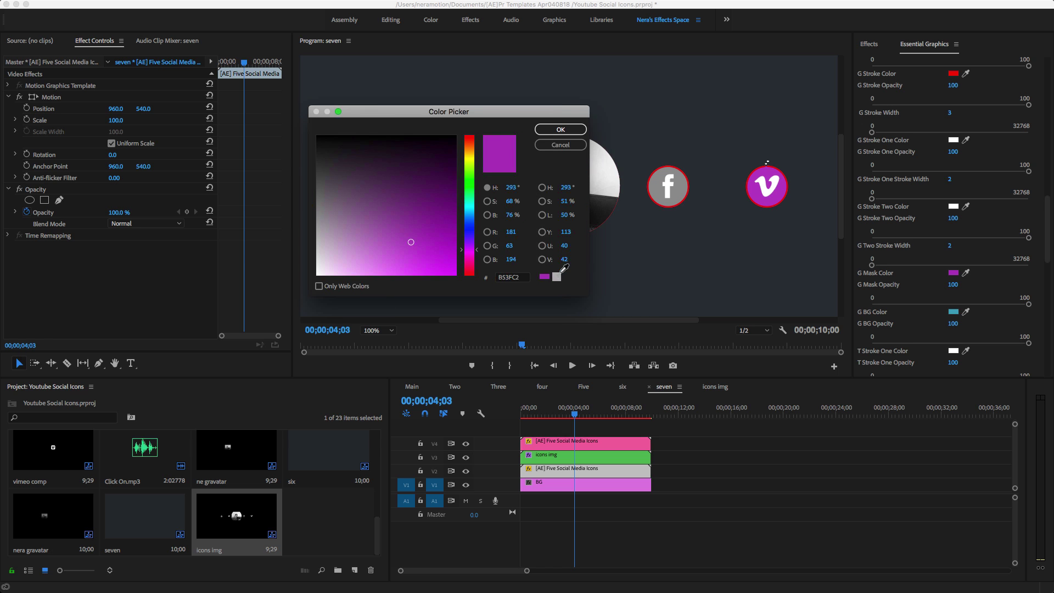
left_click(619, 189)
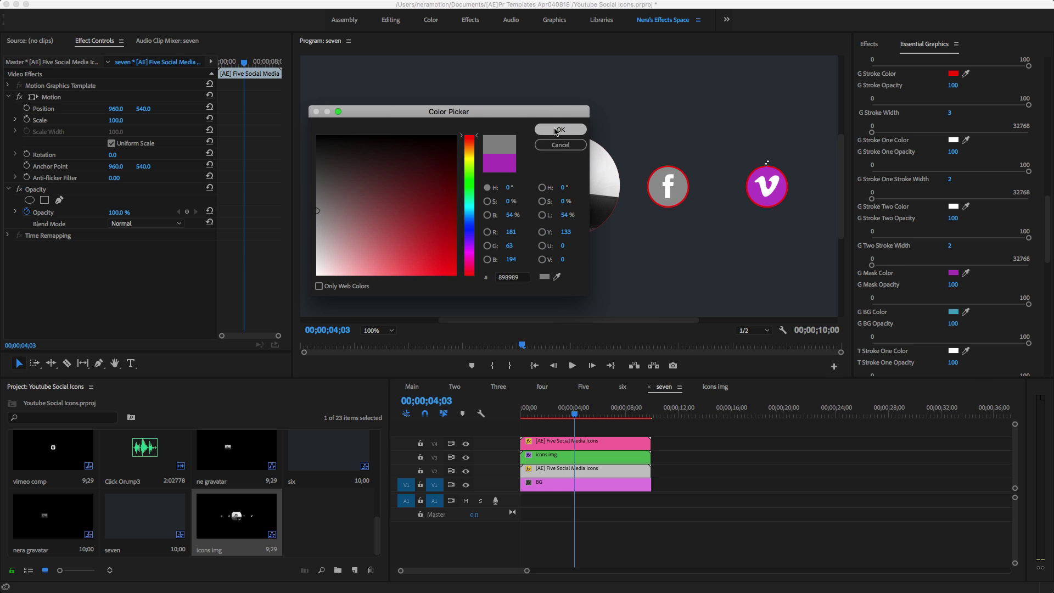
left_click(561, 129)
Set the mask color of the purple Twitter circle to gray 898989
left_click_drag(1045, 228, 1047, 184)
left_click(953, 54)
left_click(631, 283)
type("898989")
left_click(636, 131)
Set the Y Mask Color to gray 777777, sampled from the preview, to recolor the Vimeo circle
left_click(954, 209)
left_click(640, 275)
left_click(685, 188)
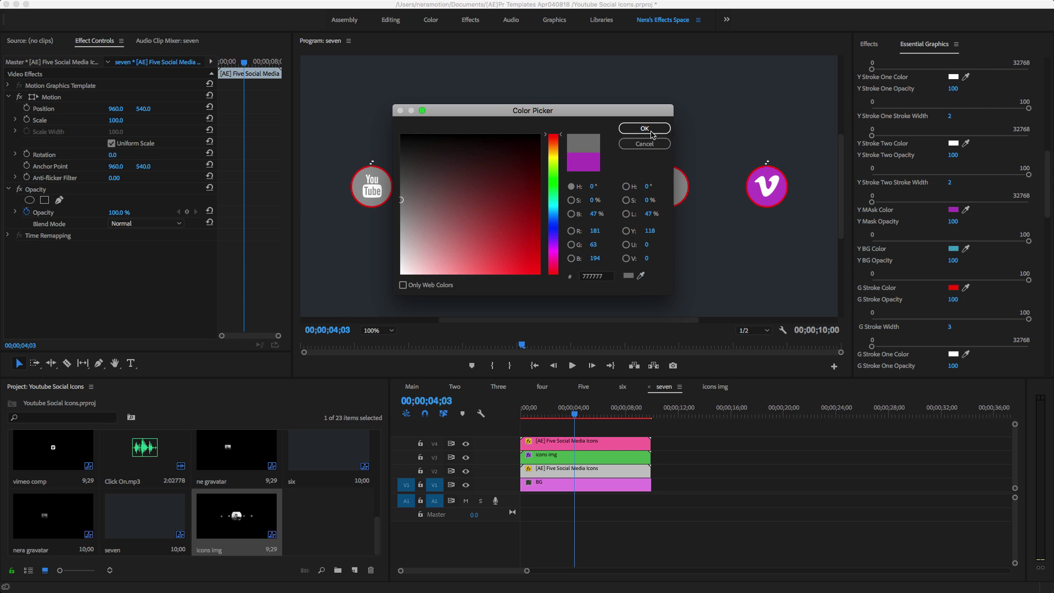
key("Return")
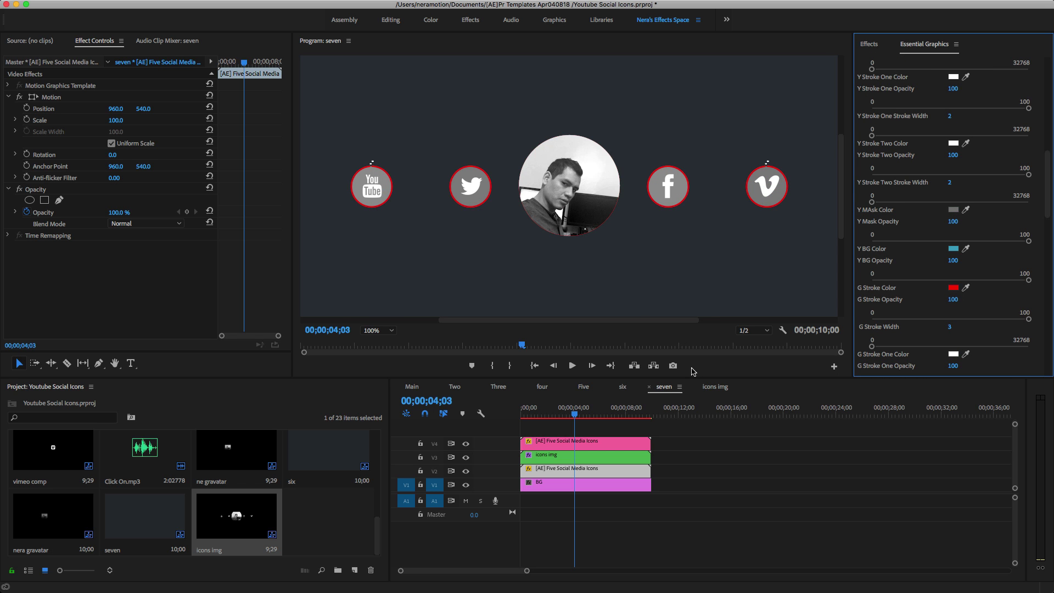
Check the icon animation up to 00;00;03;04 and set the G Stroke Color to white FFFFFF
left_click_drag(571, 420, 540, 406)
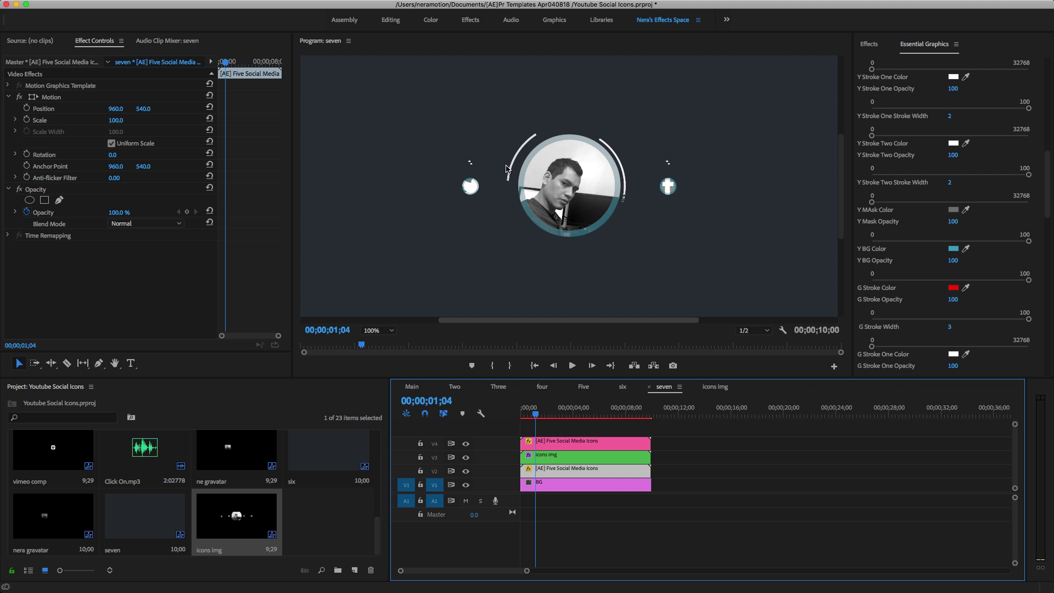
left_click(540, 416)
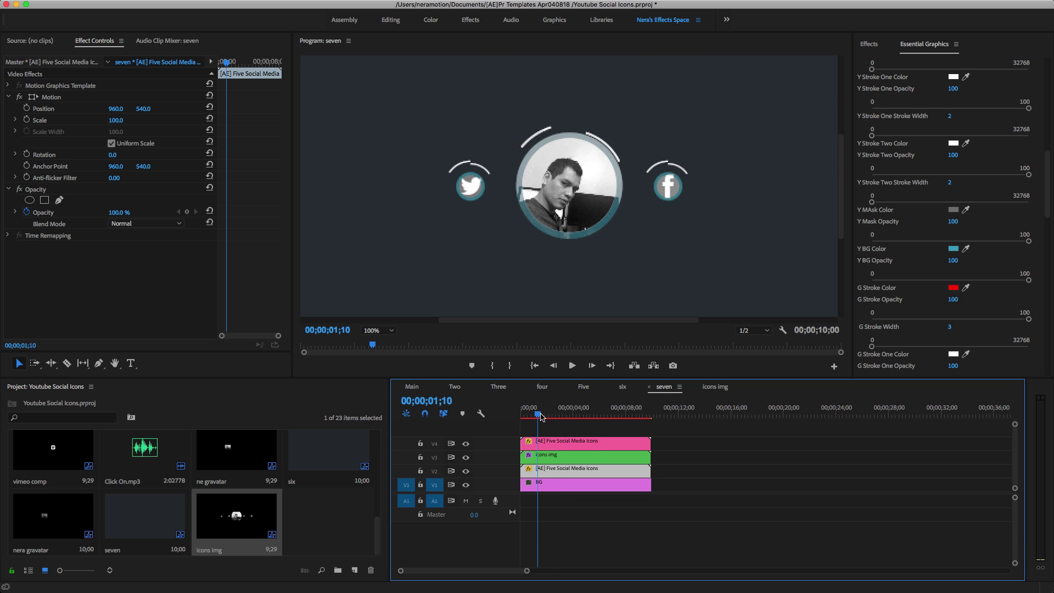
left_click_drag(540, 416, 566, 427)
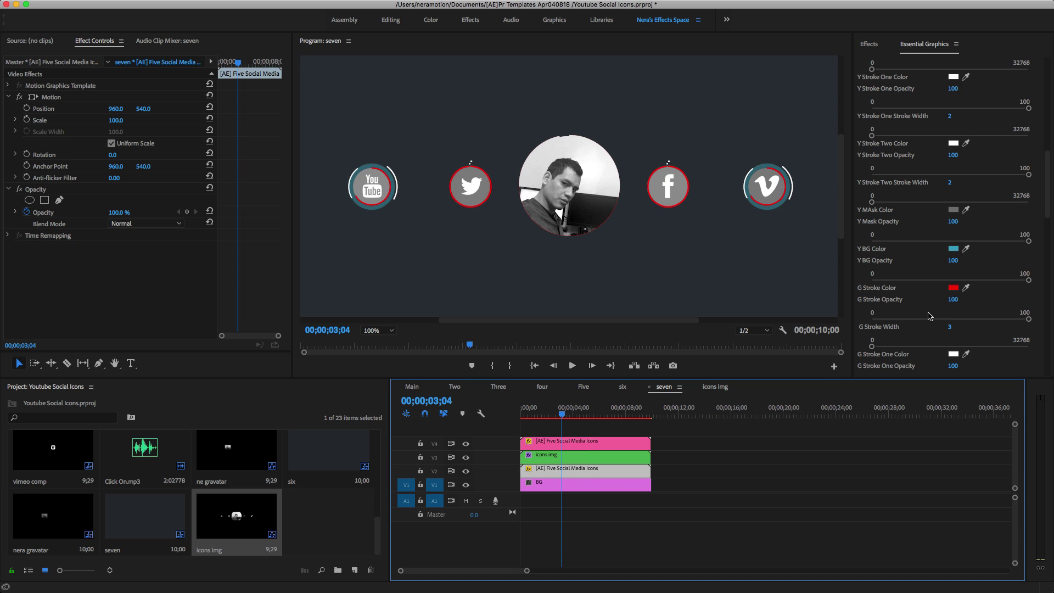
left_click(954, 288)
left_click_drag(502, 236, 382, 276)
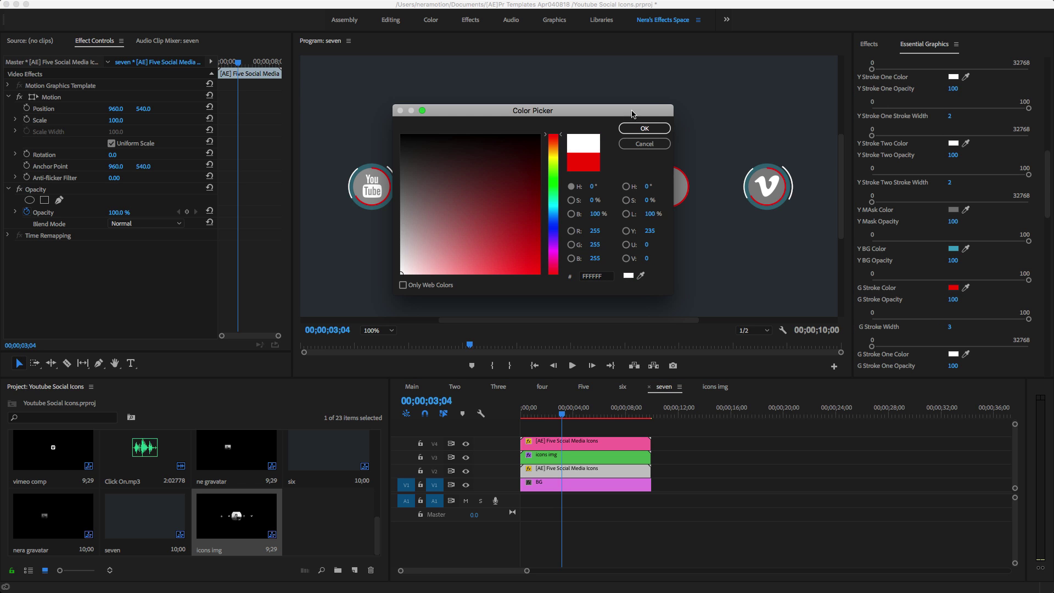
left_click(638, 129)
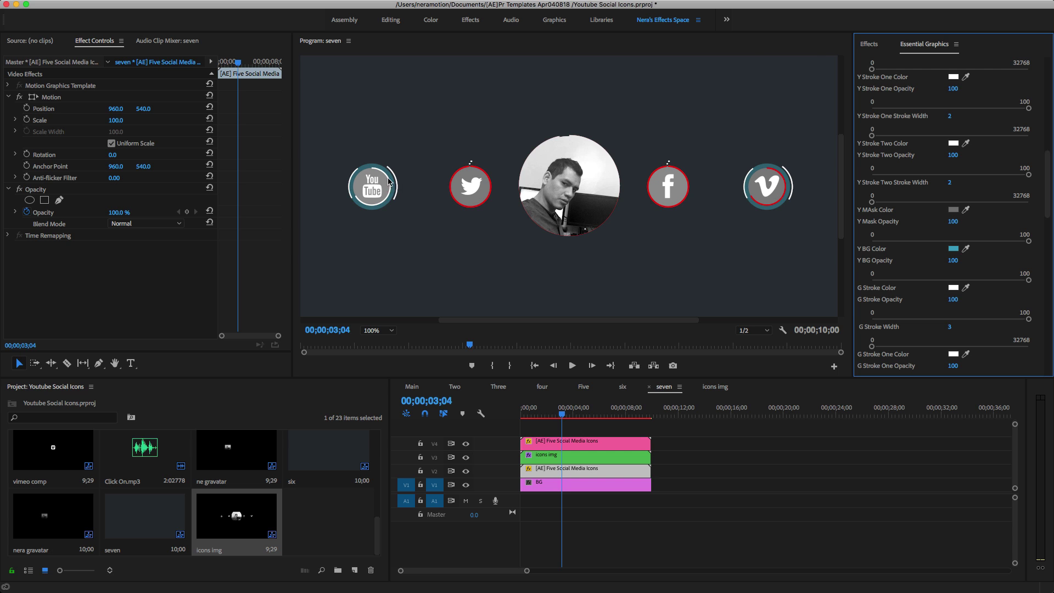
Set the T Stroke Color to white FFFFFF to recolor the ring around the Facebook circle
left_click_drag(1047, 182, 1041, 279)
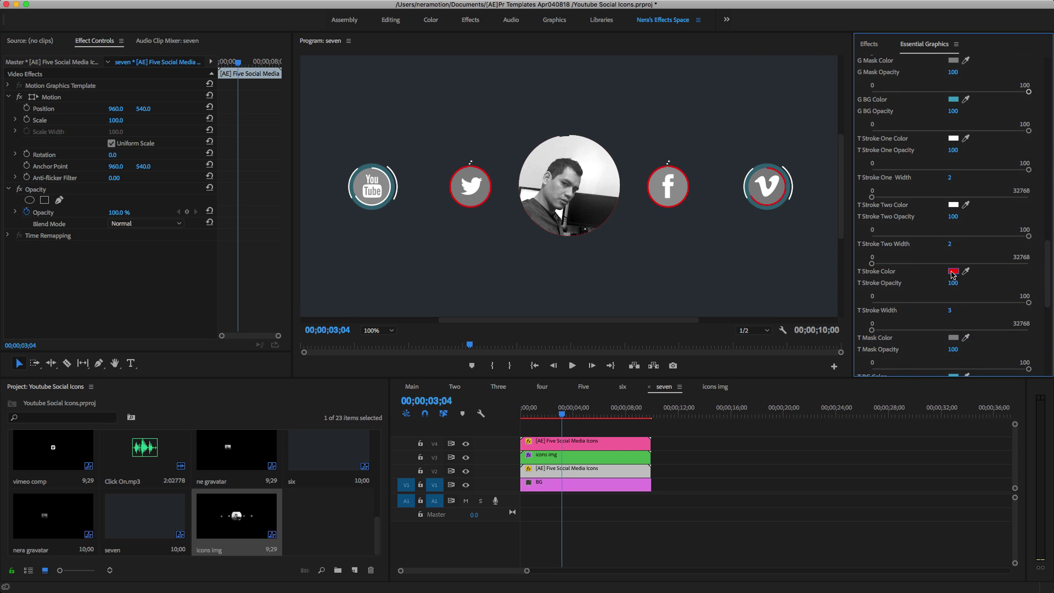
left_click(953, 271)
left_click(454, 255)
left_click_drag(426, 265, 297, 300)
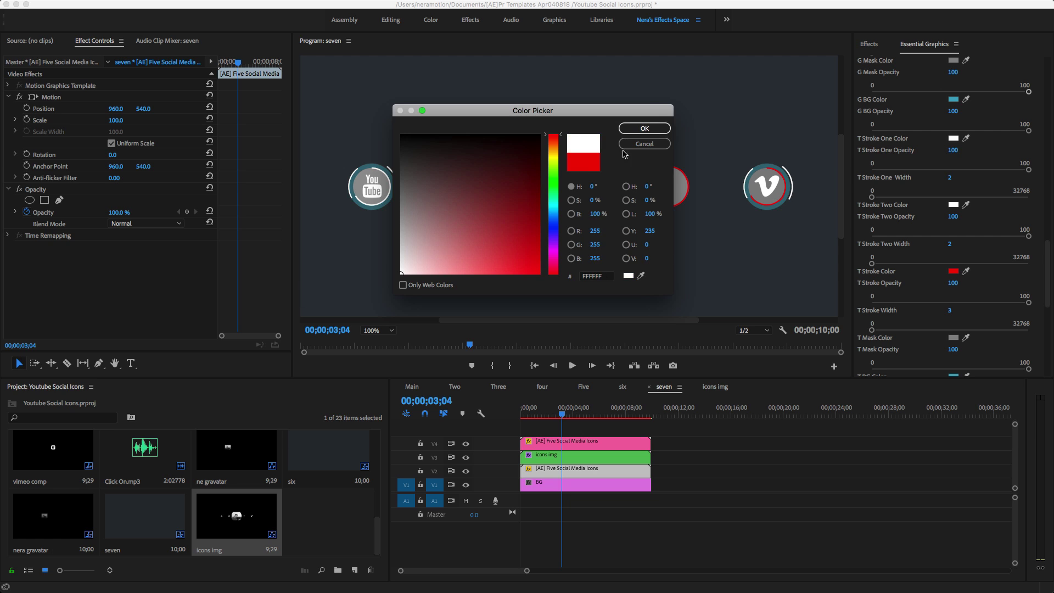
left_click(644, 129)
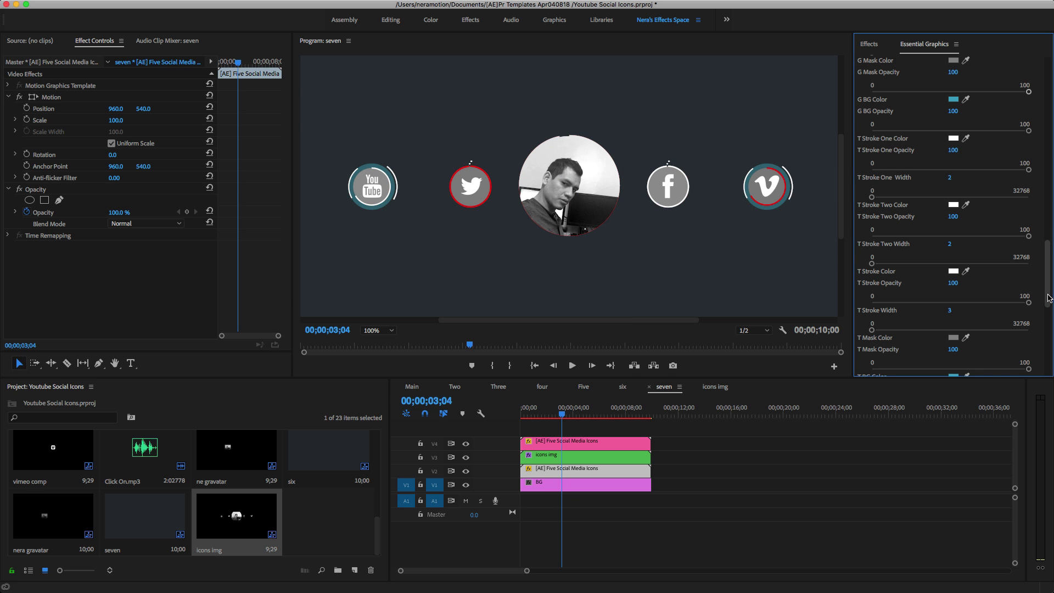
Mark the out point at the end of sequence seven, at 10 seconds, and render the marked range for playback
left_click_drag(562, 415, 650, 416)
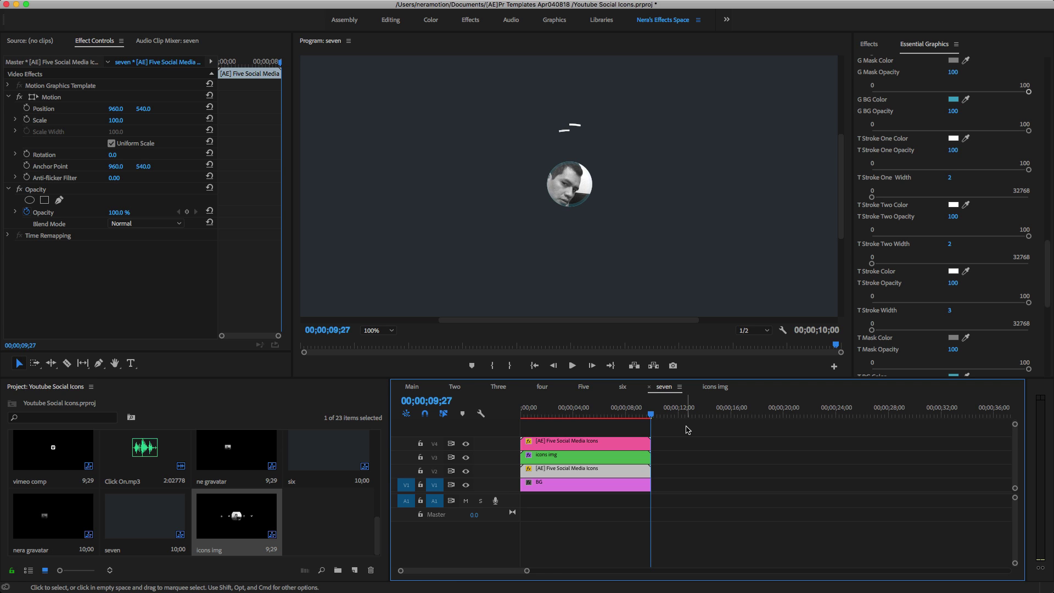
key("o")
key("Return")
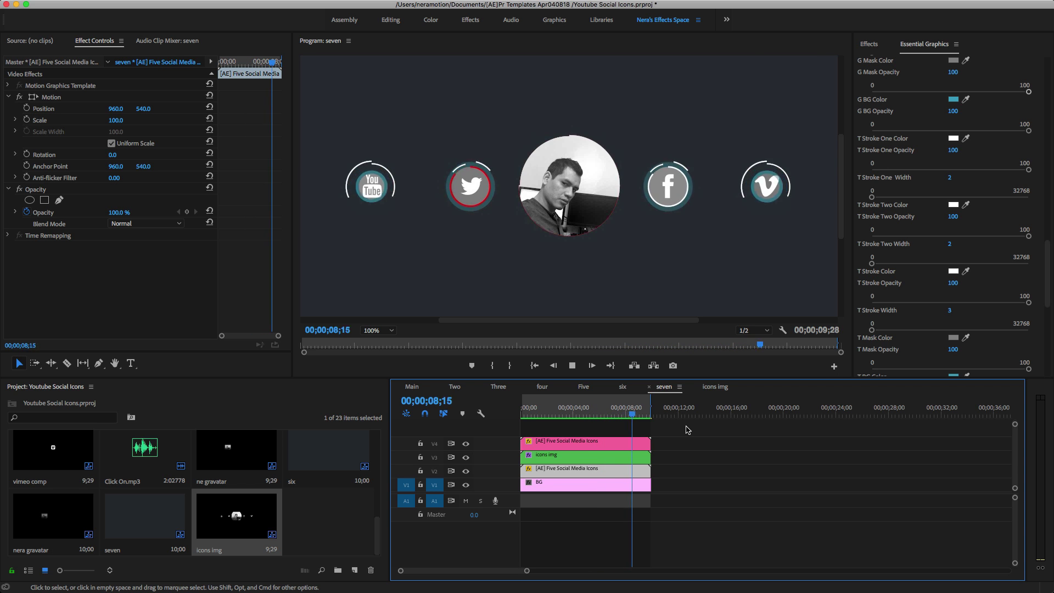
left_click(653, 412)
key("Return")
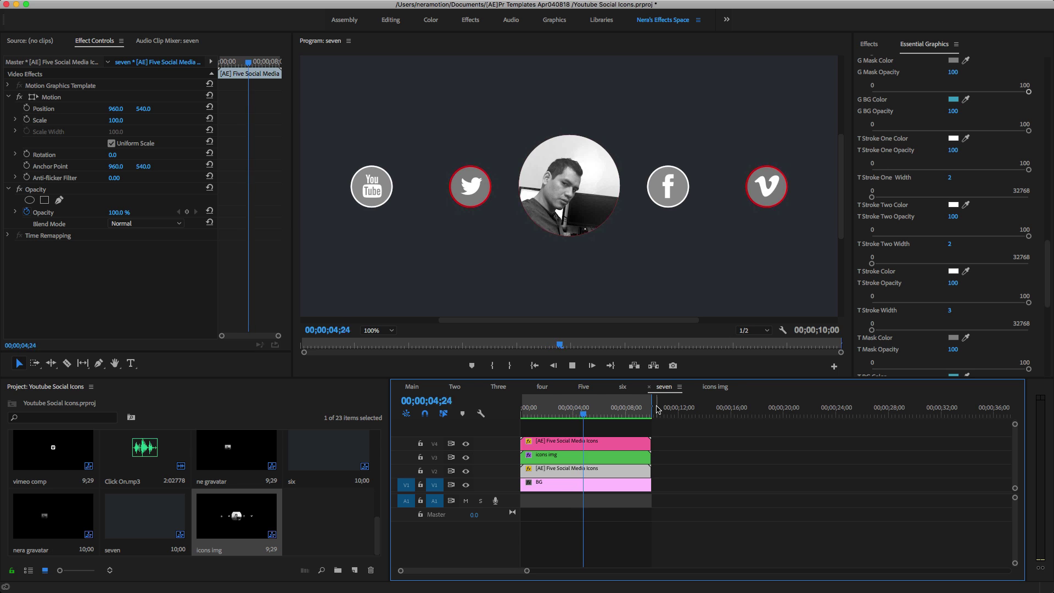
Extend the BG clip on V1 to end at 00;00;11;20 and return to the finished icons near 00;00;05;02
left_click_drag(649, 485, 672, 484)
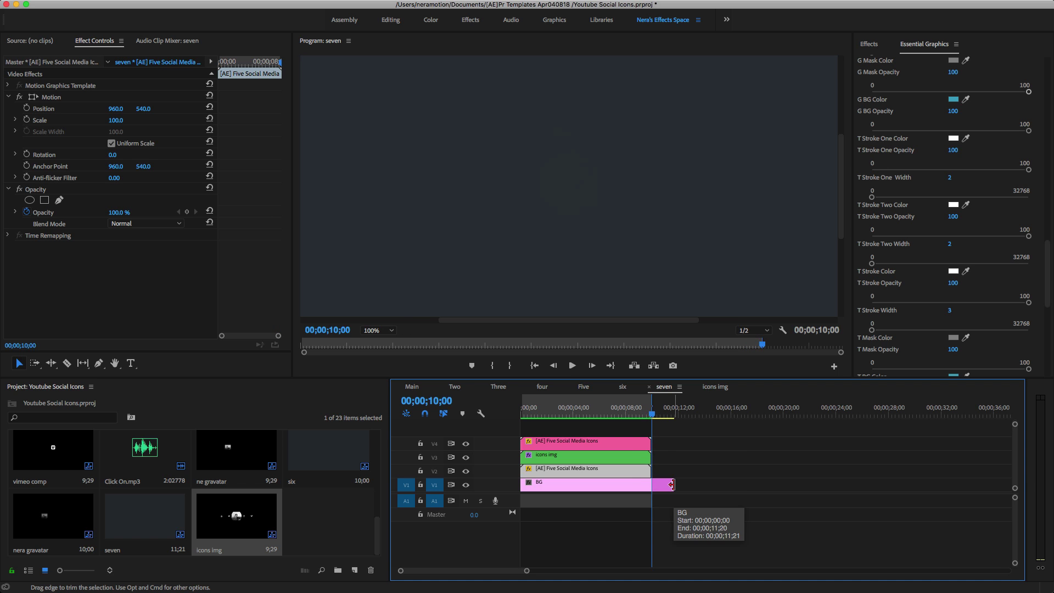
key("space")
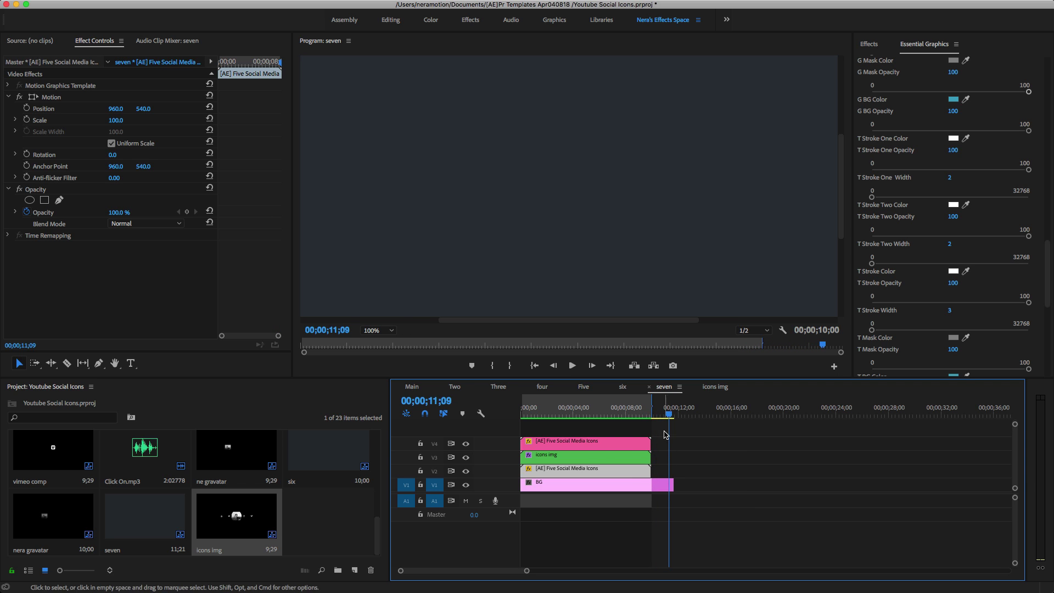
left_click_drag(667, 417, 587, 421)
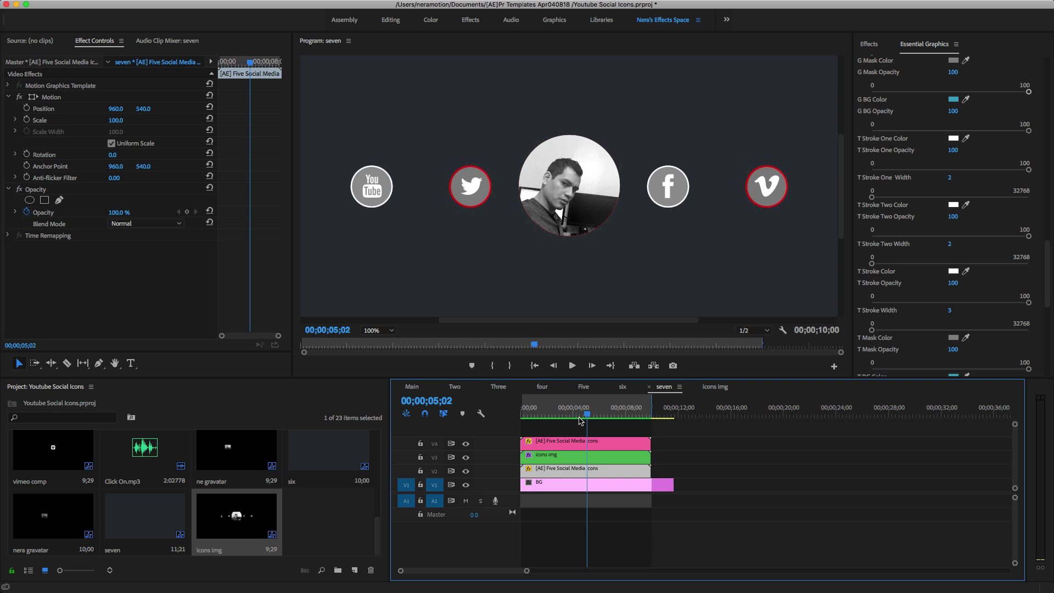
Review the customized templates in sequences Three, Two and Main
left_click(499, 387)
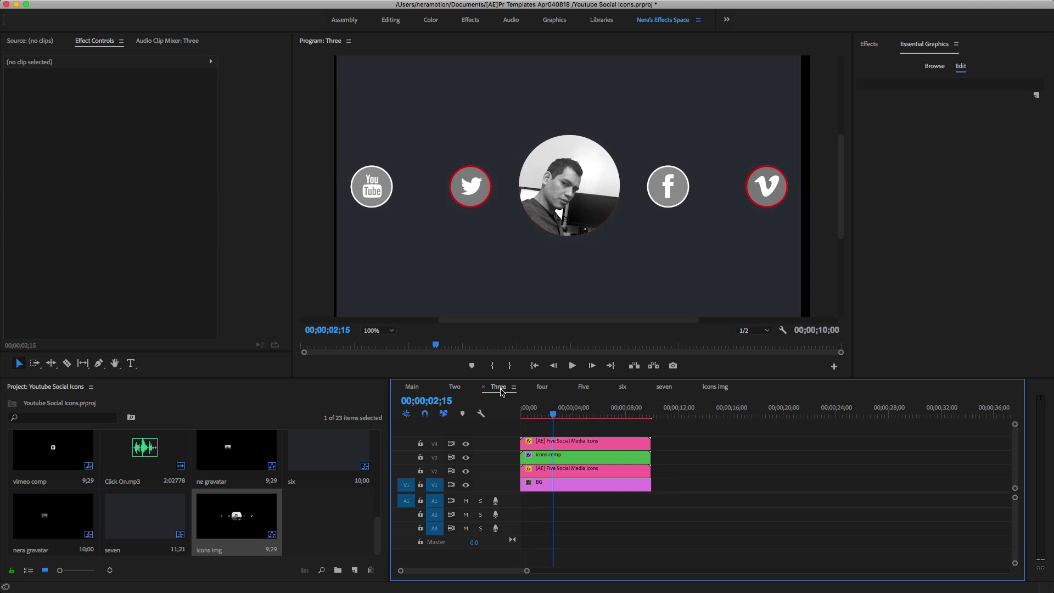
mouse_move(553, 415)
left_mouse_down()
mouse_move(527, 416)
mouse_move(577, 422)
mouse_move(531, 417)
mouse_move(557, 417)
left_mouse_up()
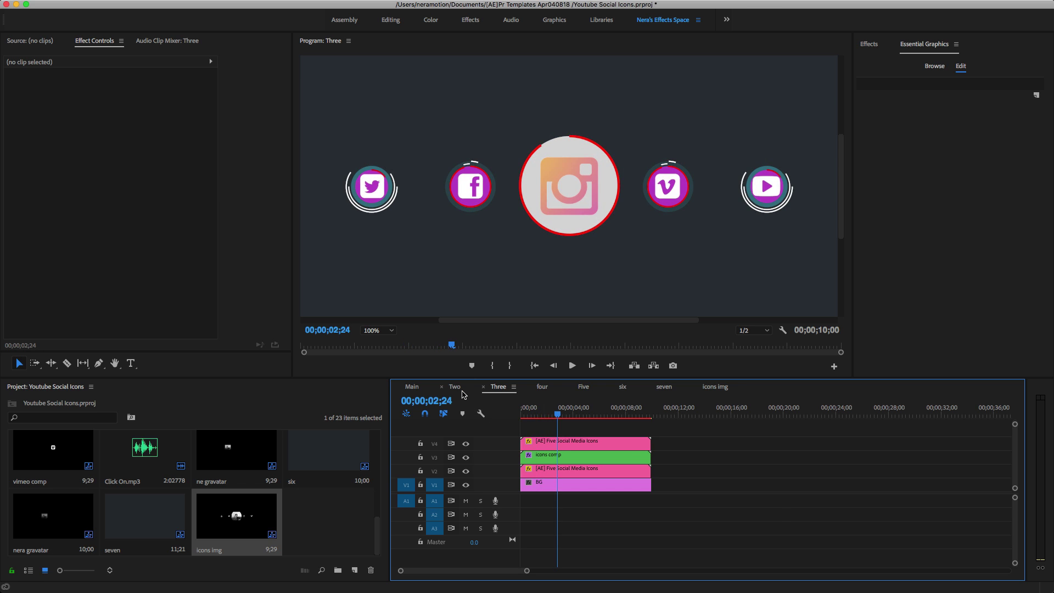
left_click(456, 388)
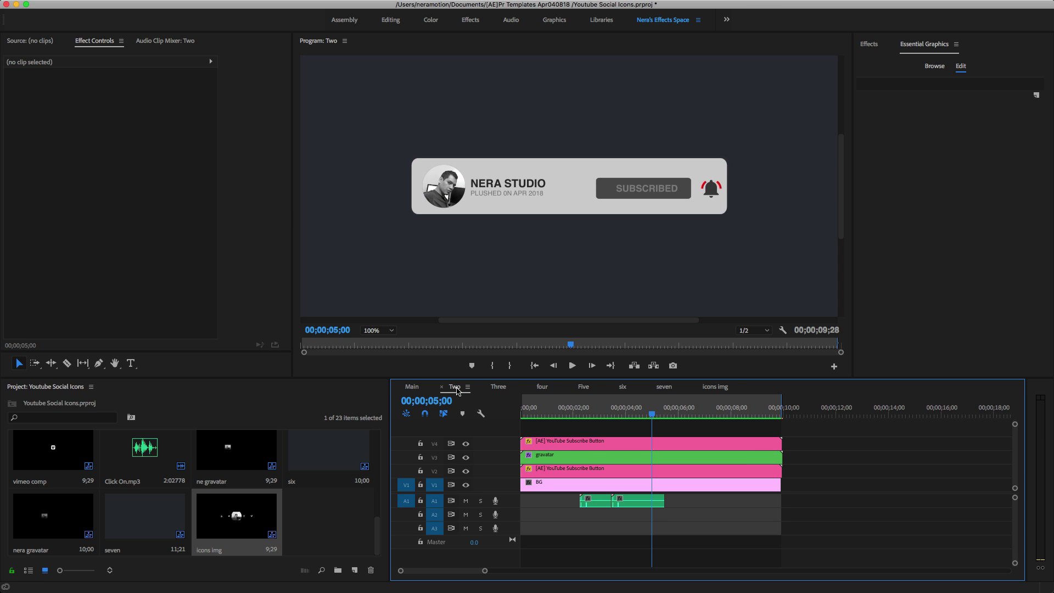
left_click(420, 390)
Open sequence Five and play the single Vimeo icon animation from the start
left_click(581, 390)
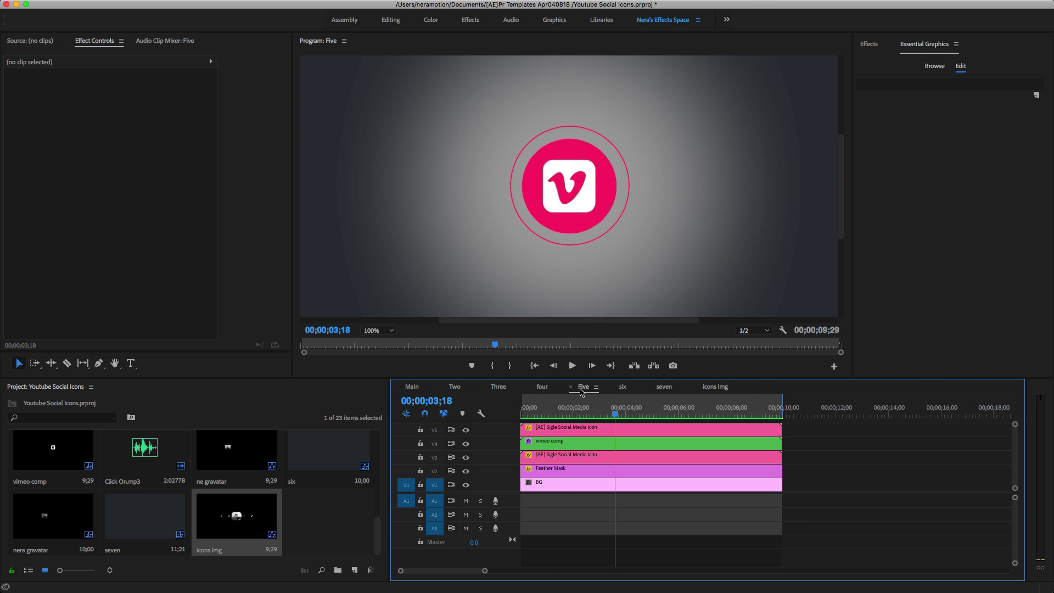
left_click_drag(615, 417, 569, 424)
key("Home")
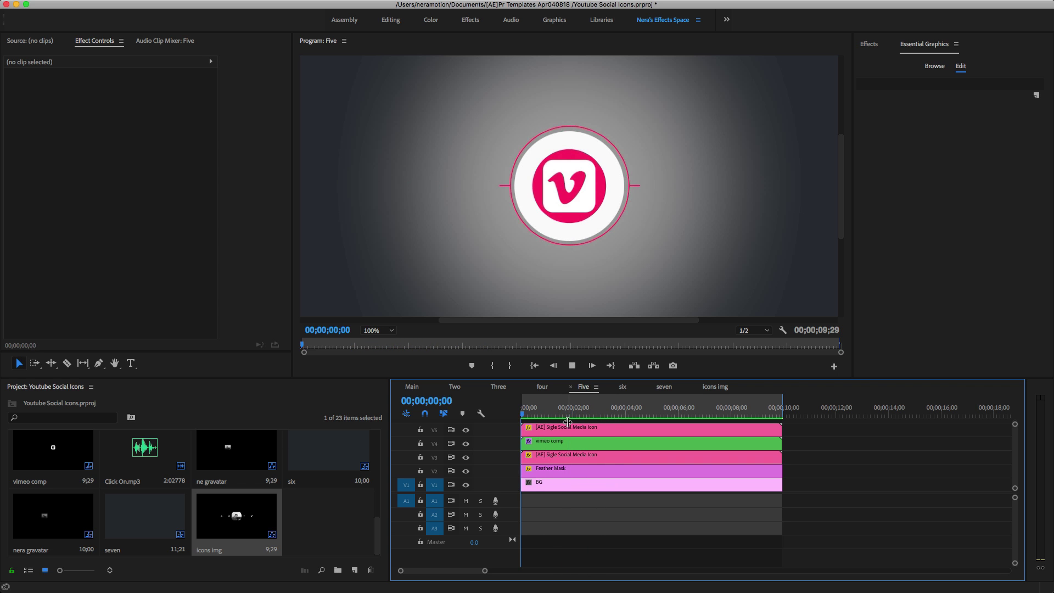
key("space")
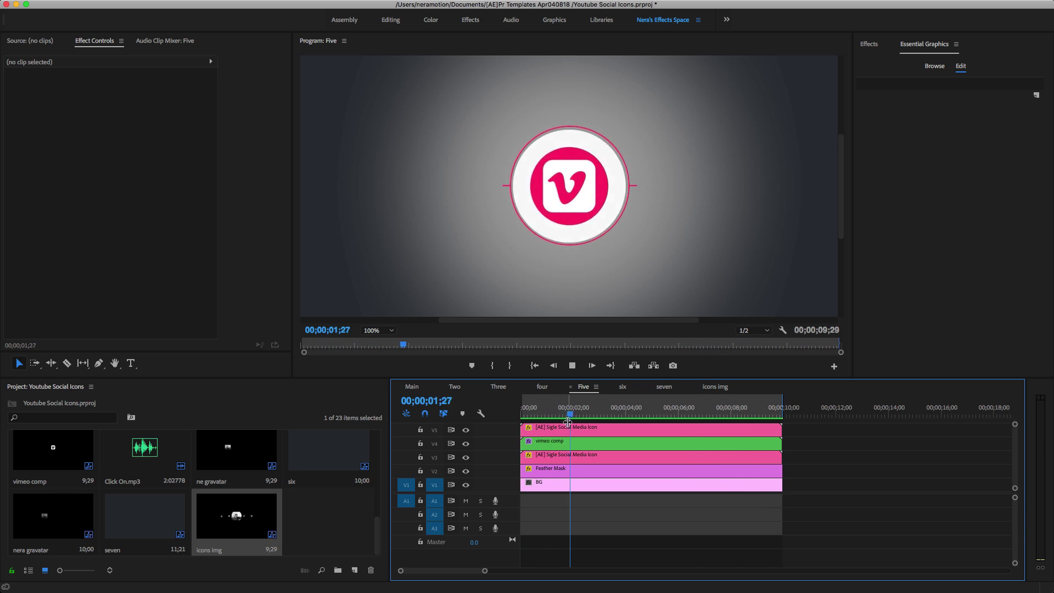
key("space")
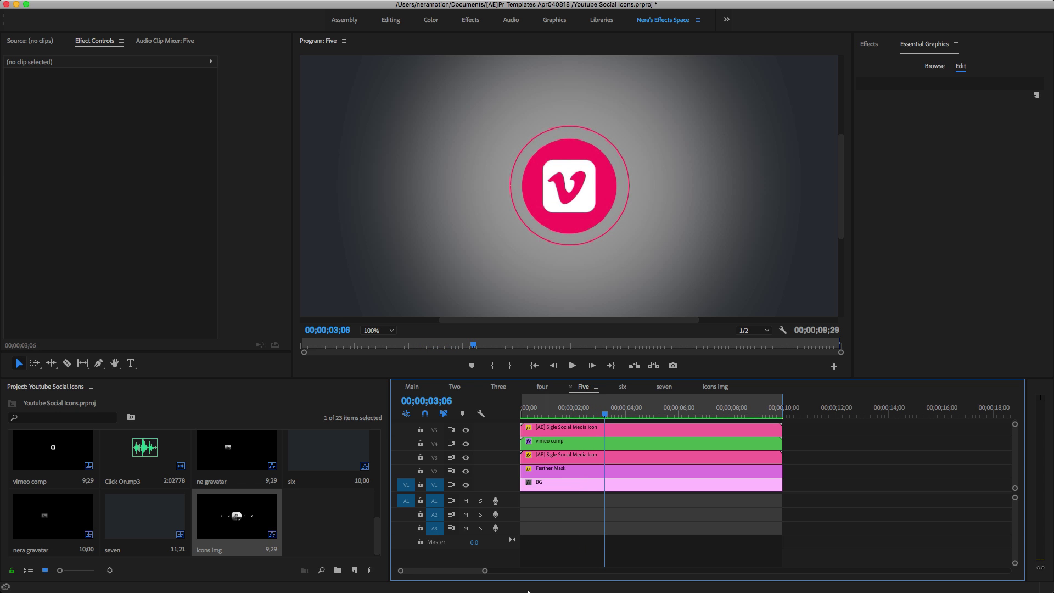
Switch to Safari and view the Motion Templates product information on nerastudio.com
mouse_move(511, 582)
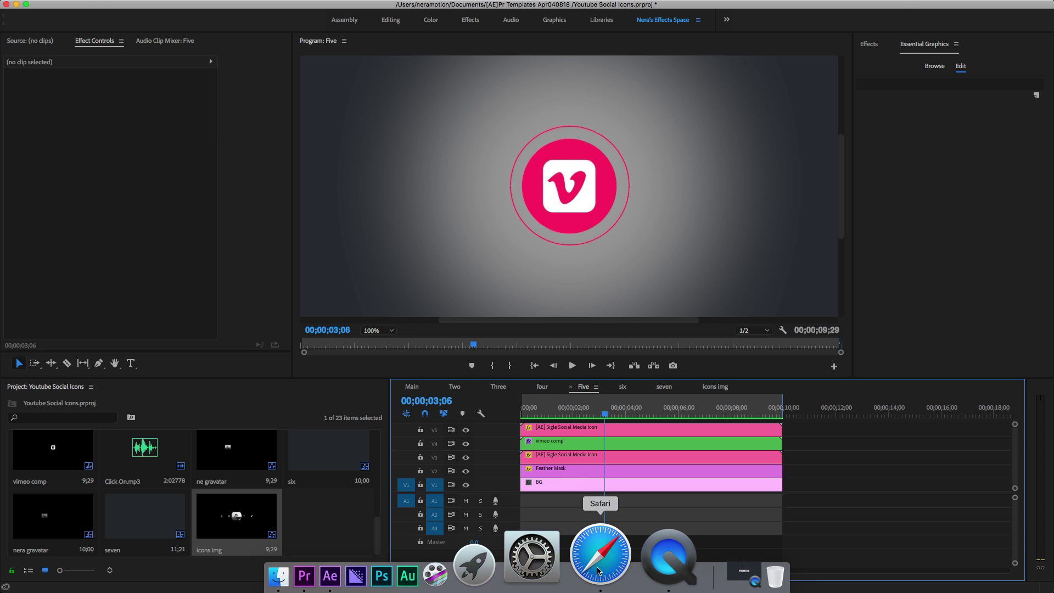
left_click(598, 571)
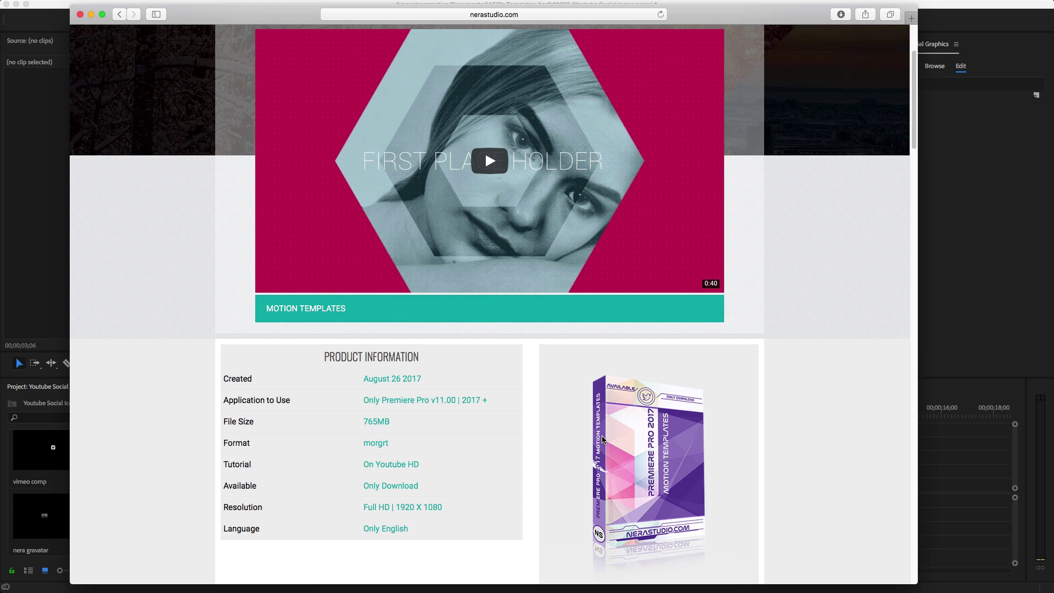
mouse_move(690, 591)
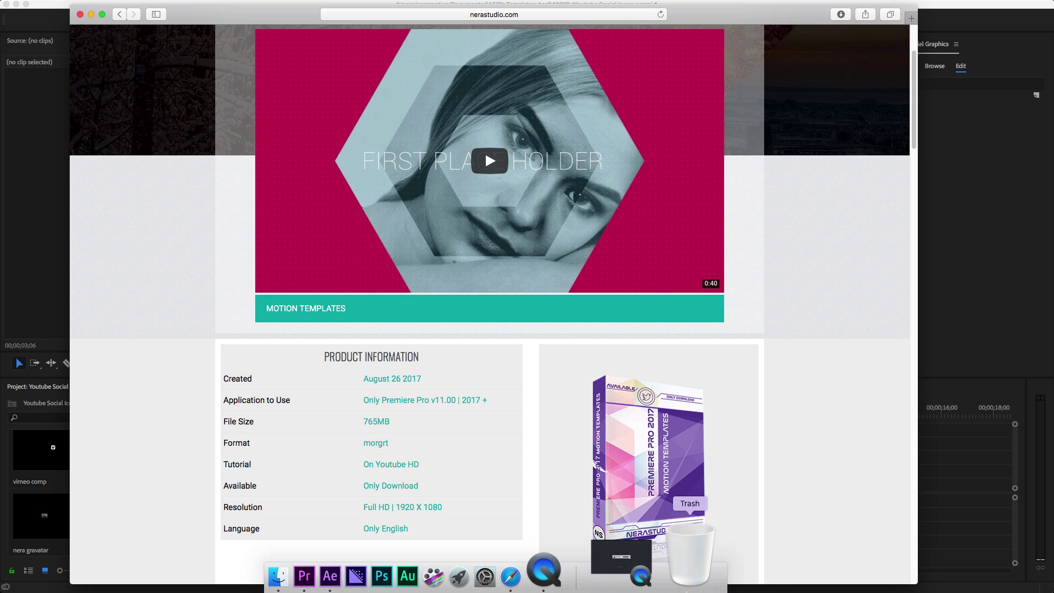